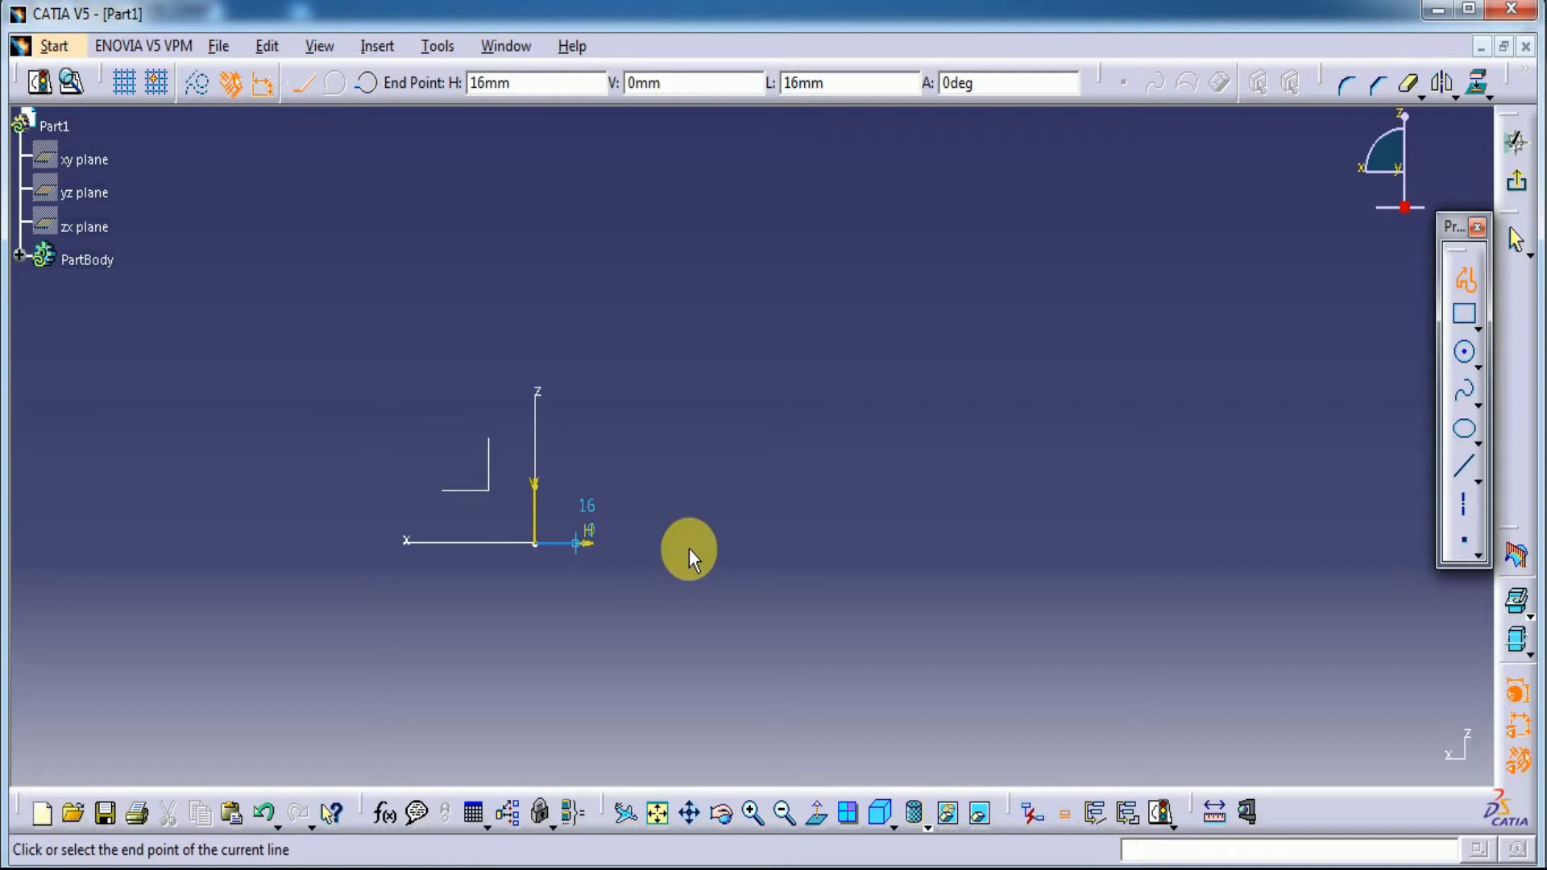
Step: Draw the profile's first two segments from the origin: a 16 mm horizontal line and a 6 mm vertical line upward
ctrl+middle_drag(689, 548, 691, 399)
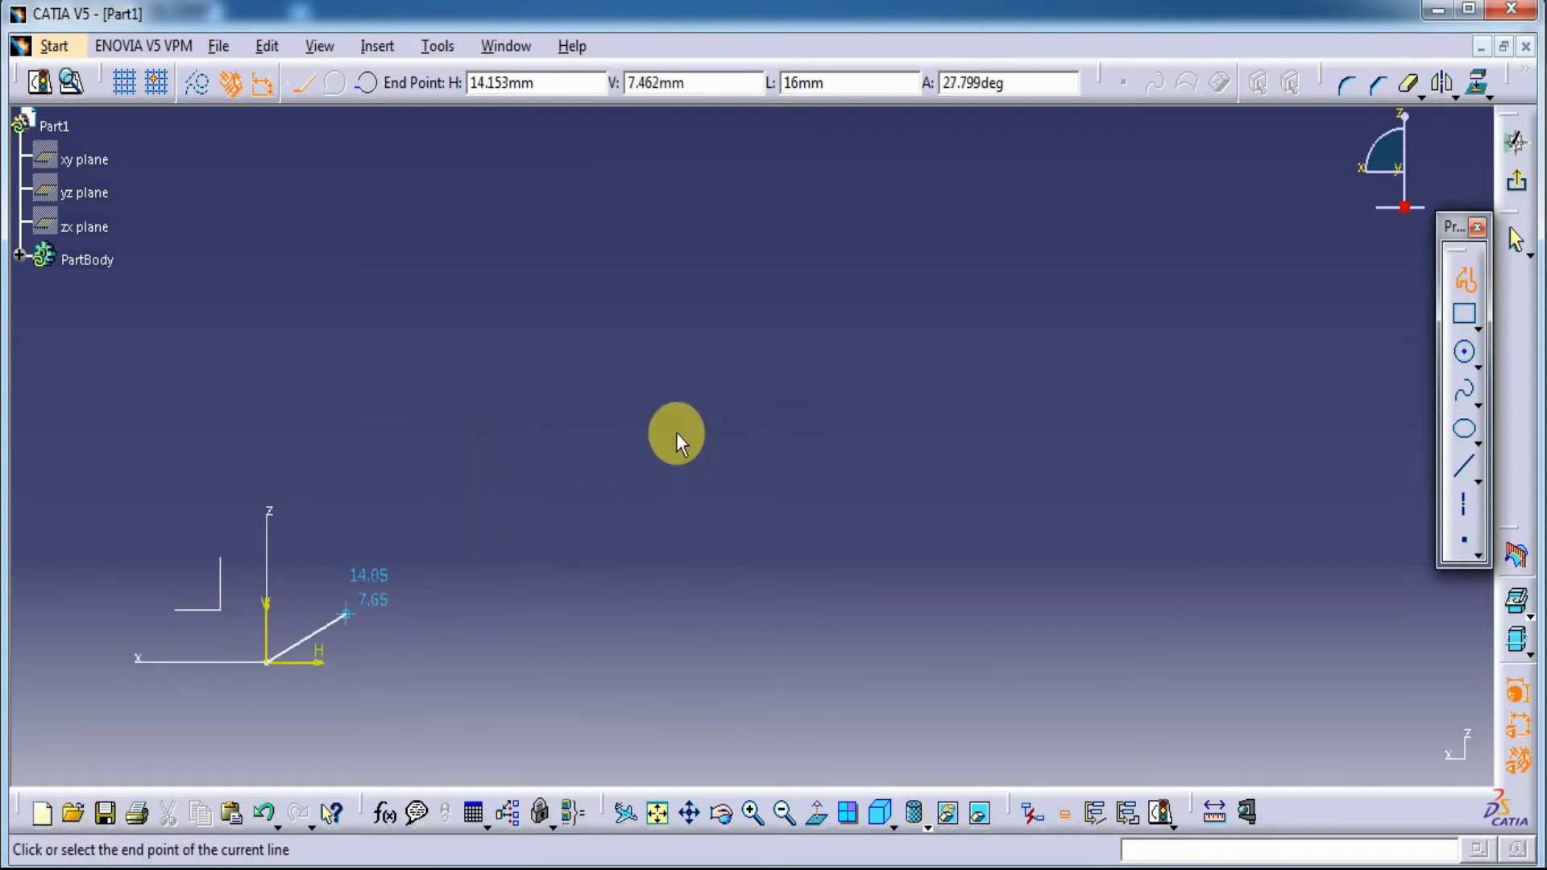
click(625, 664)
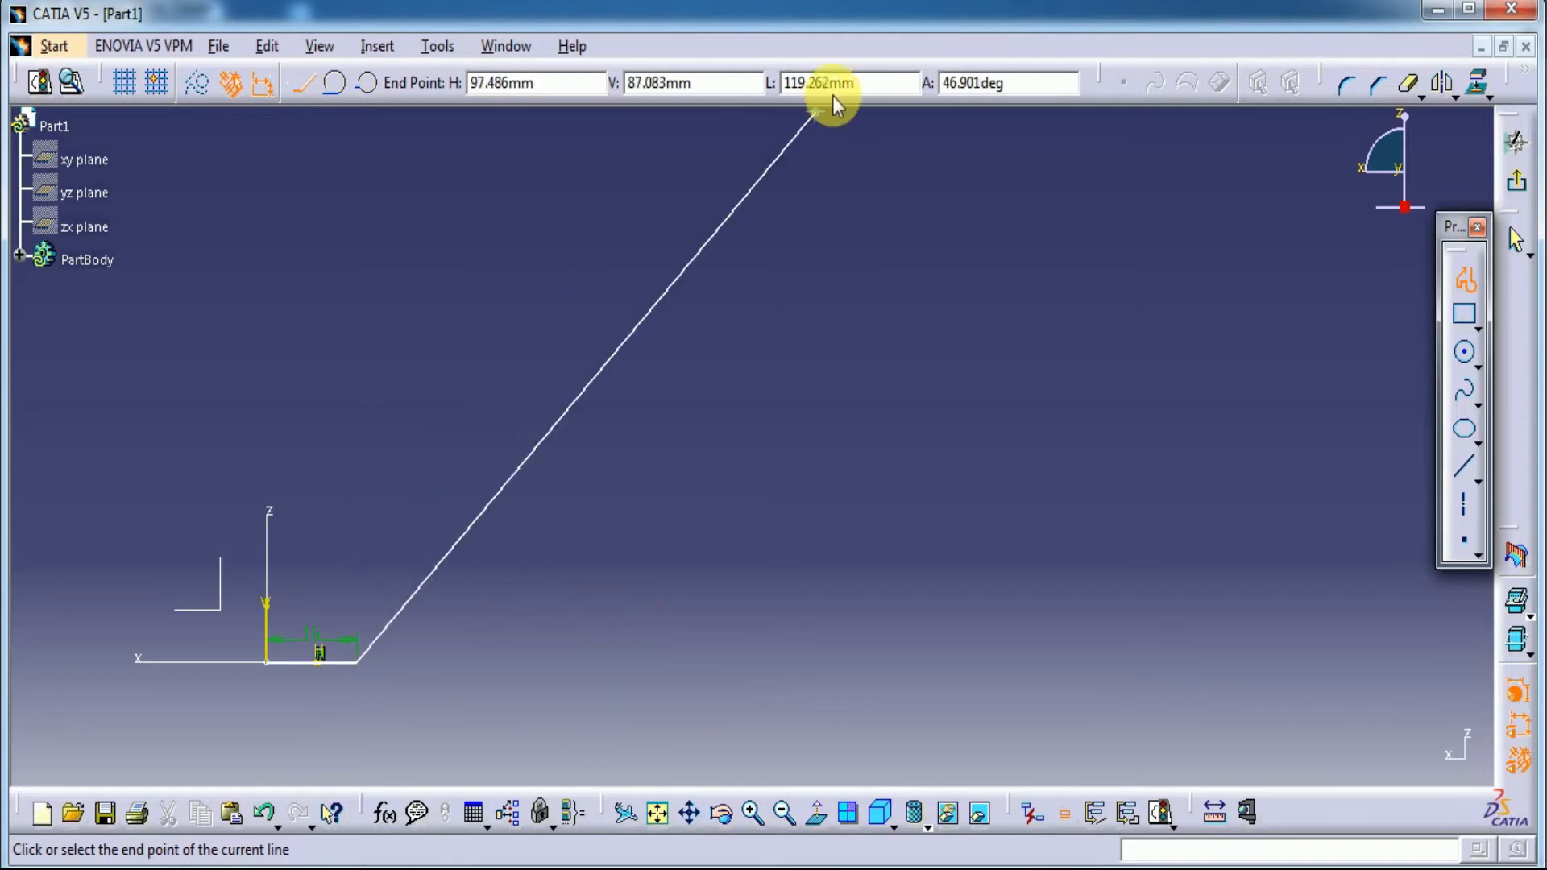
text(6)
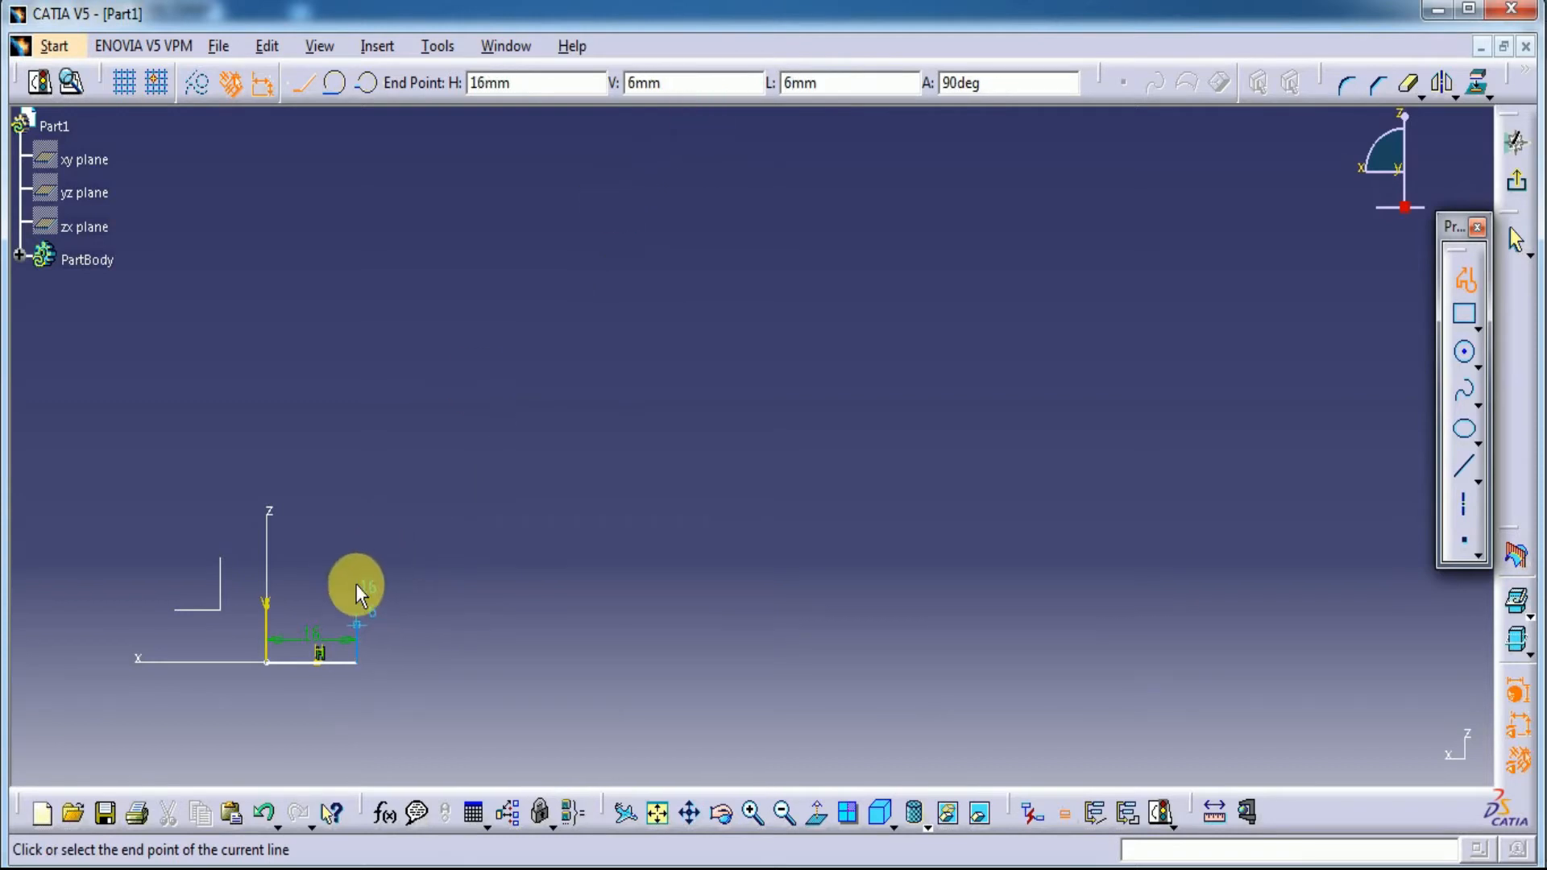
click(355, 583)
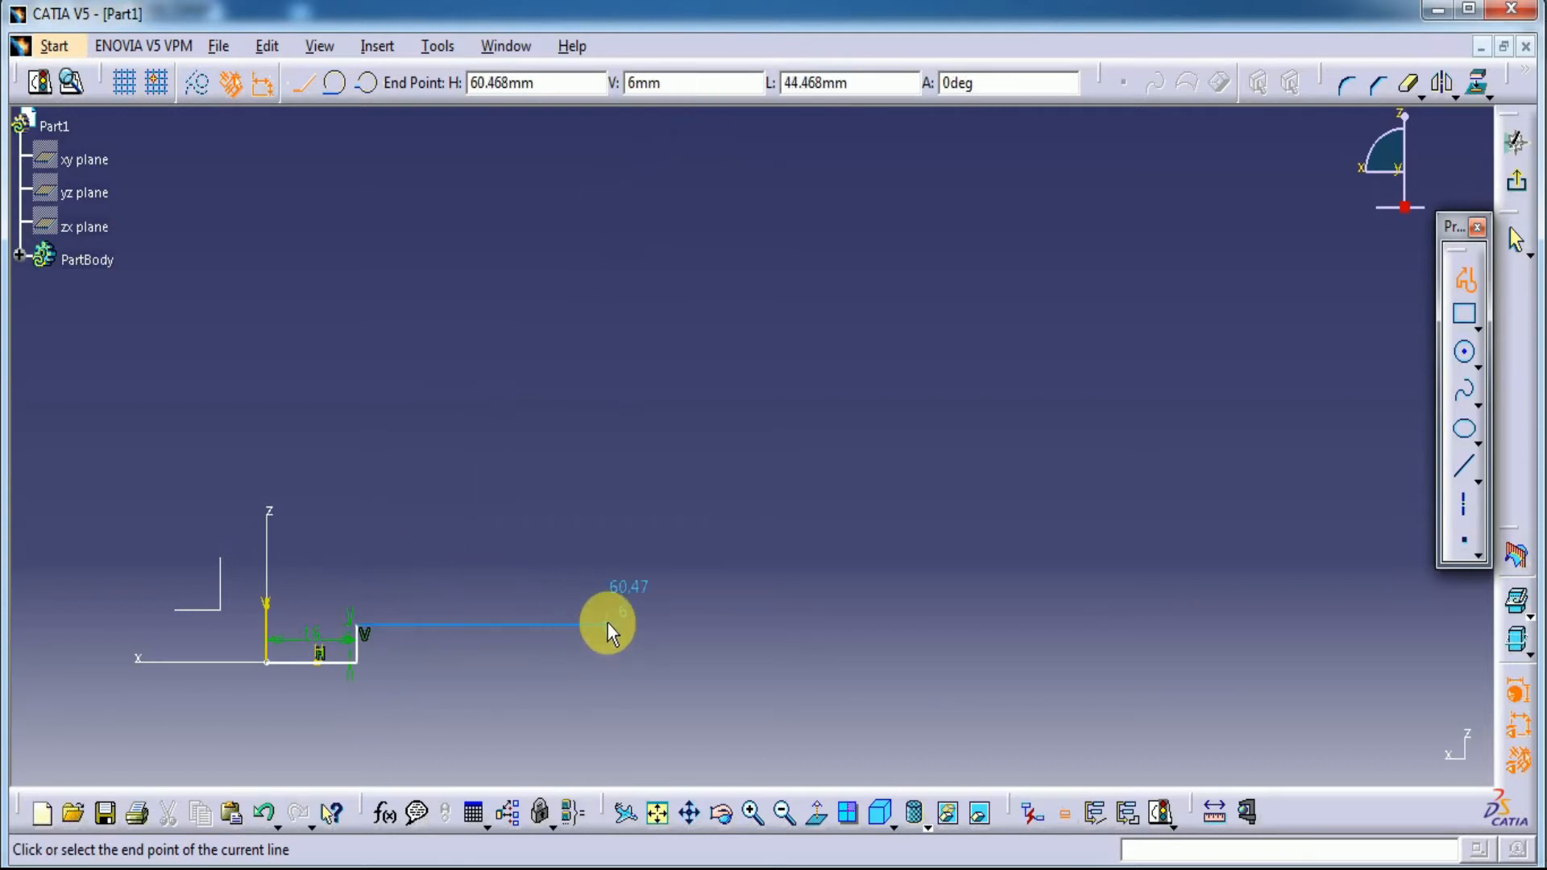
Step: Continue the profile with a 32 mm horizontal line and a vertical line back down to the horizontal axis
drag(870, 87, 714, 104)
text(32)
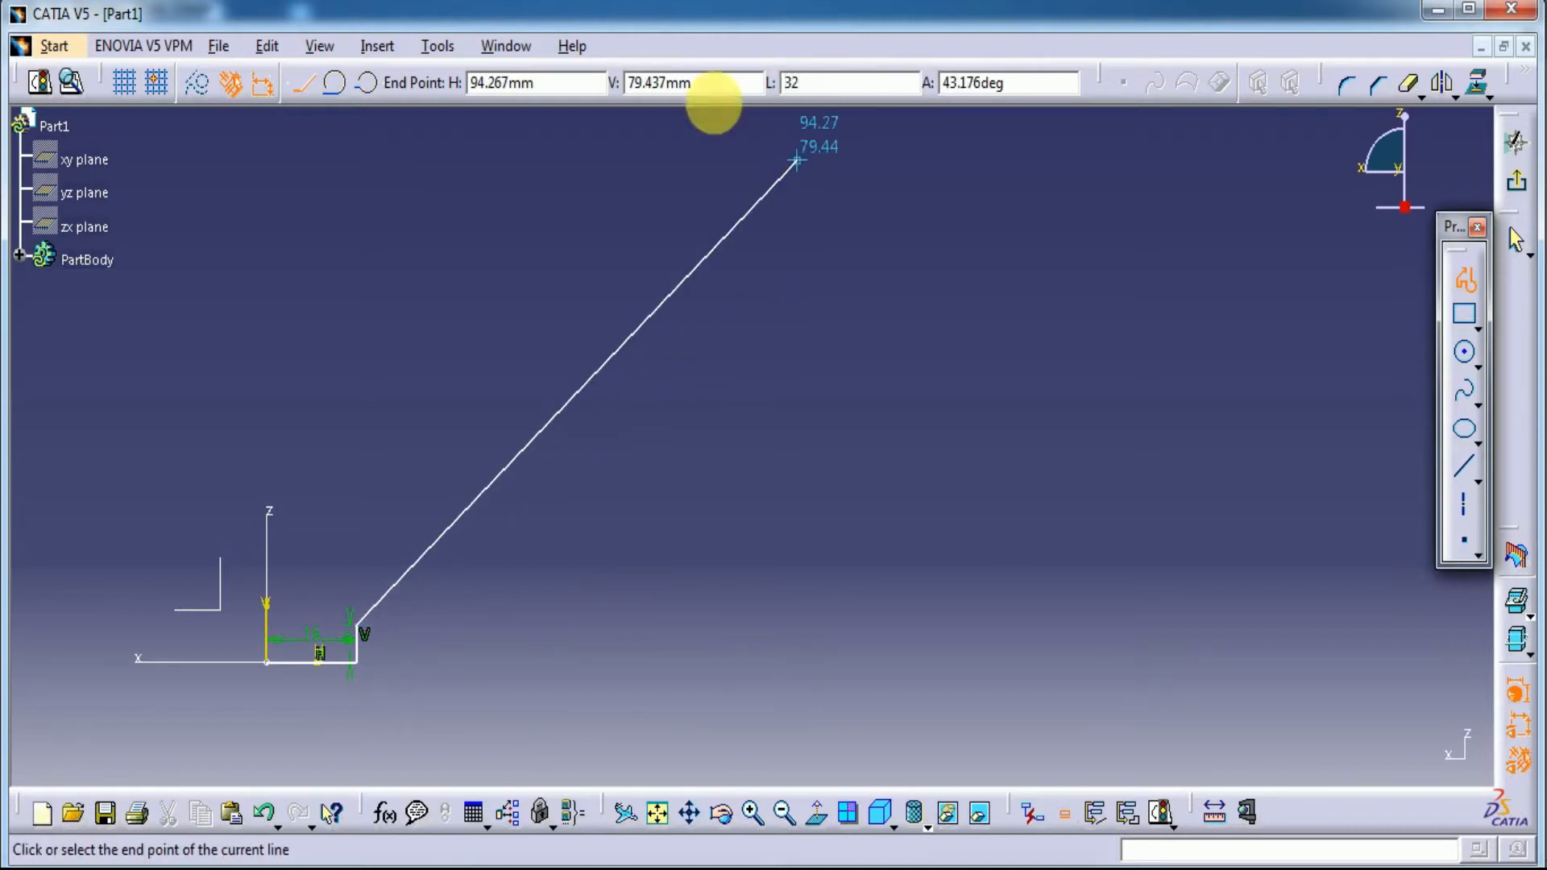
click(662, 625)
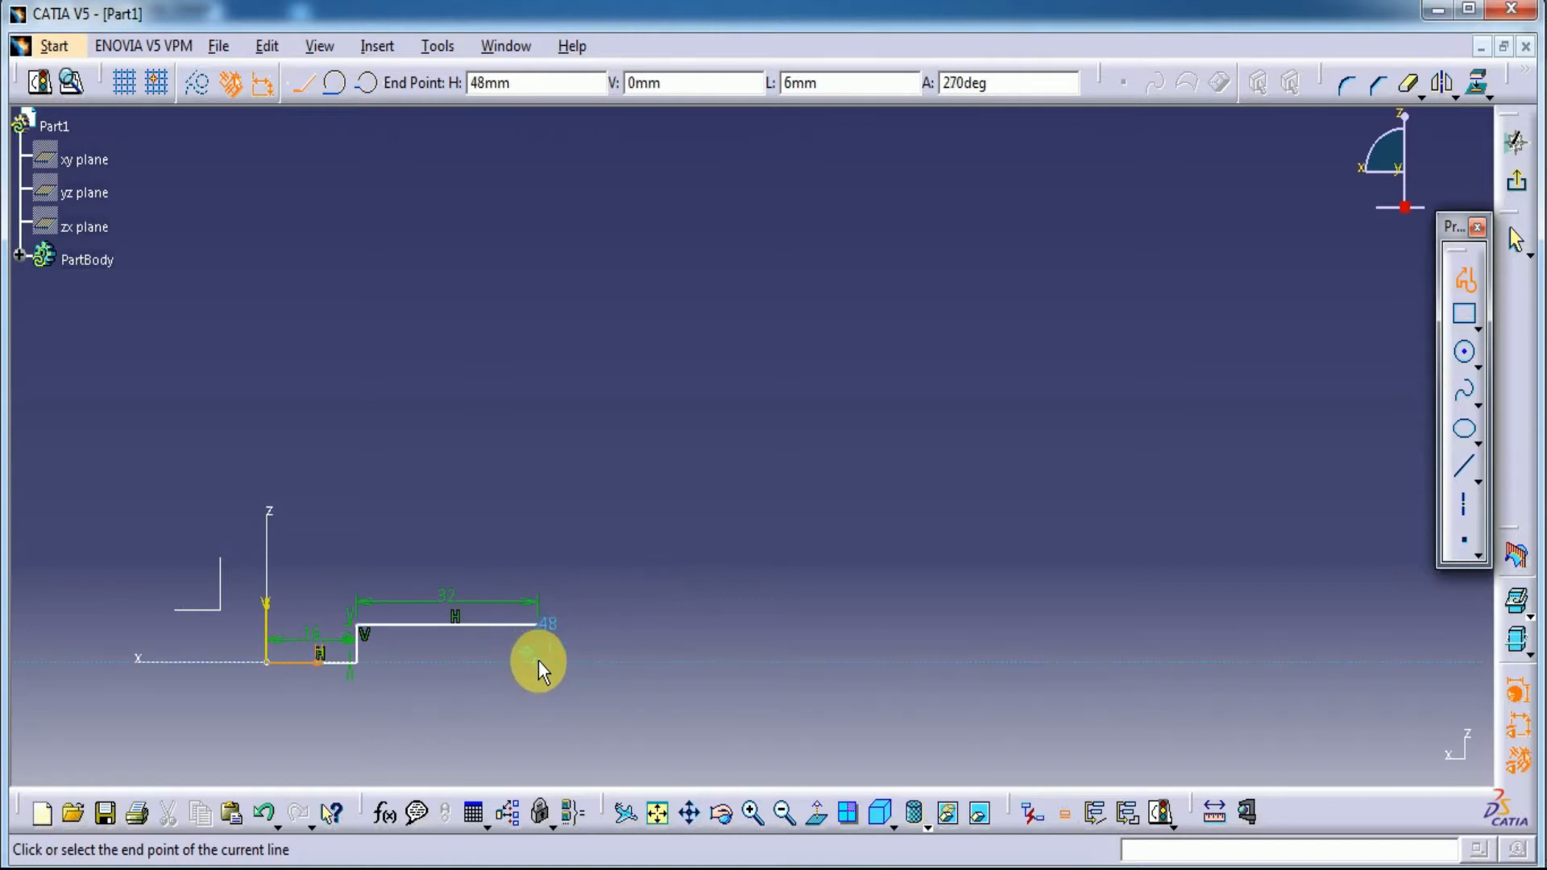
click(538, 660)
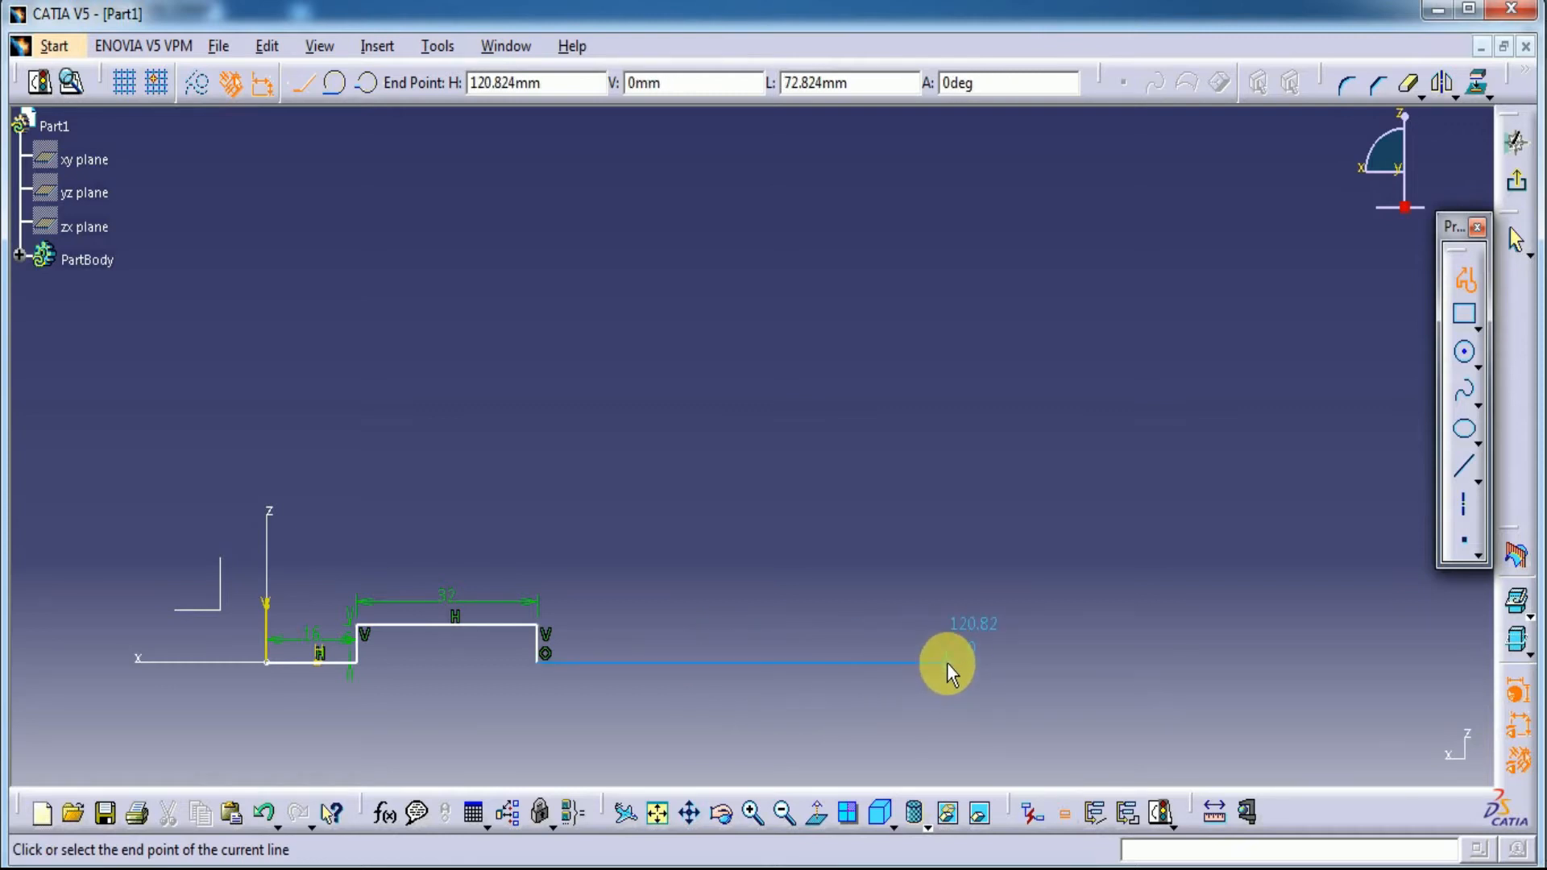
Step: Extend the profile along the horizontal axis to about 121 mm from the origin and add a 40 mm vertical line upward
click(946, 662)
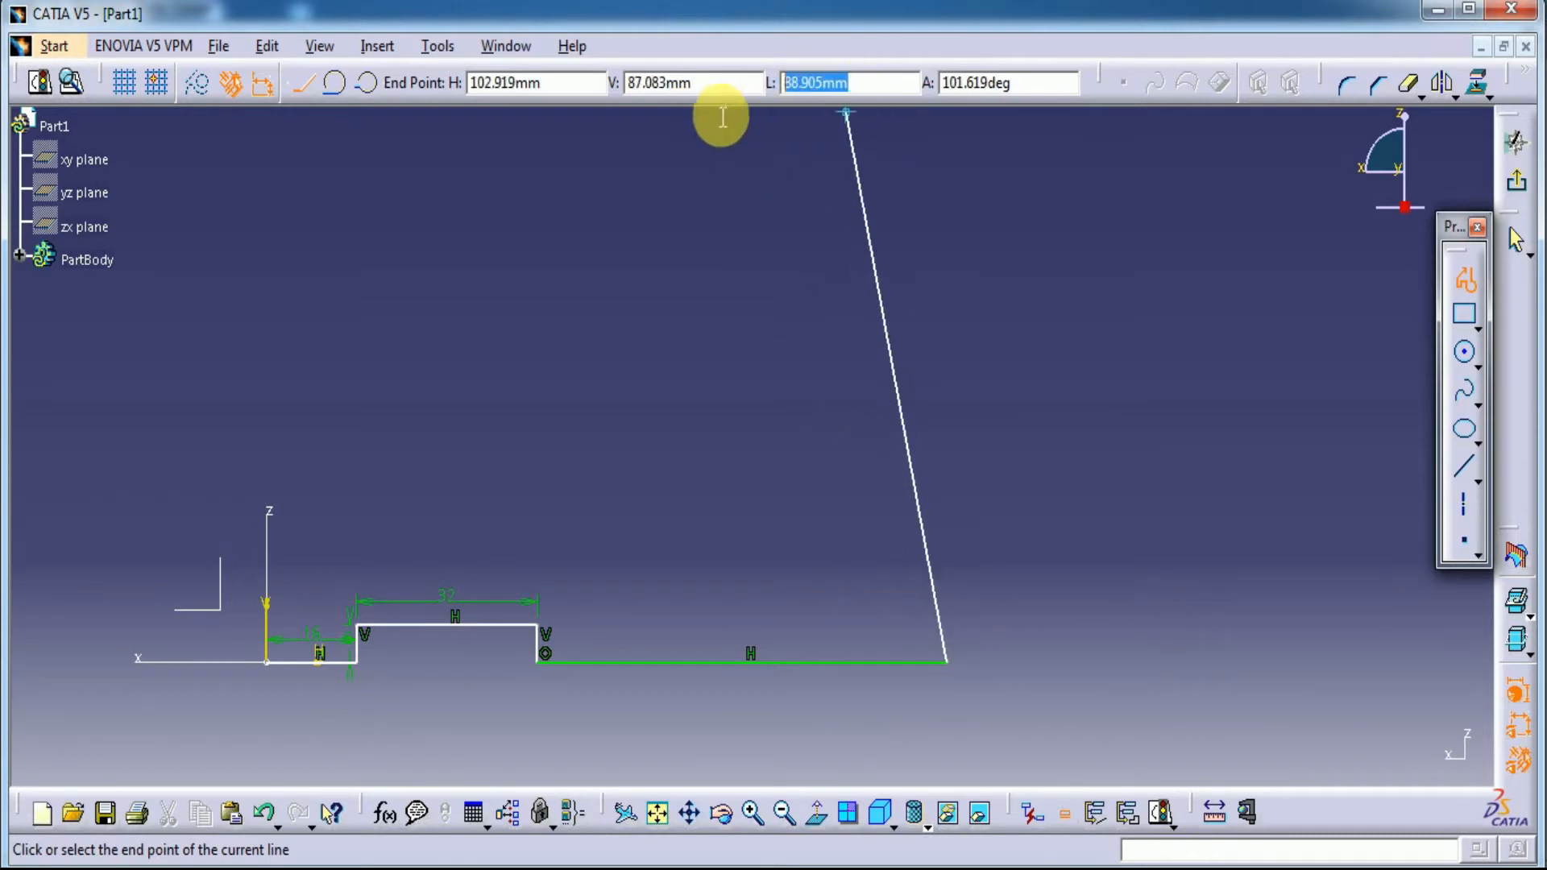
text(40mm)
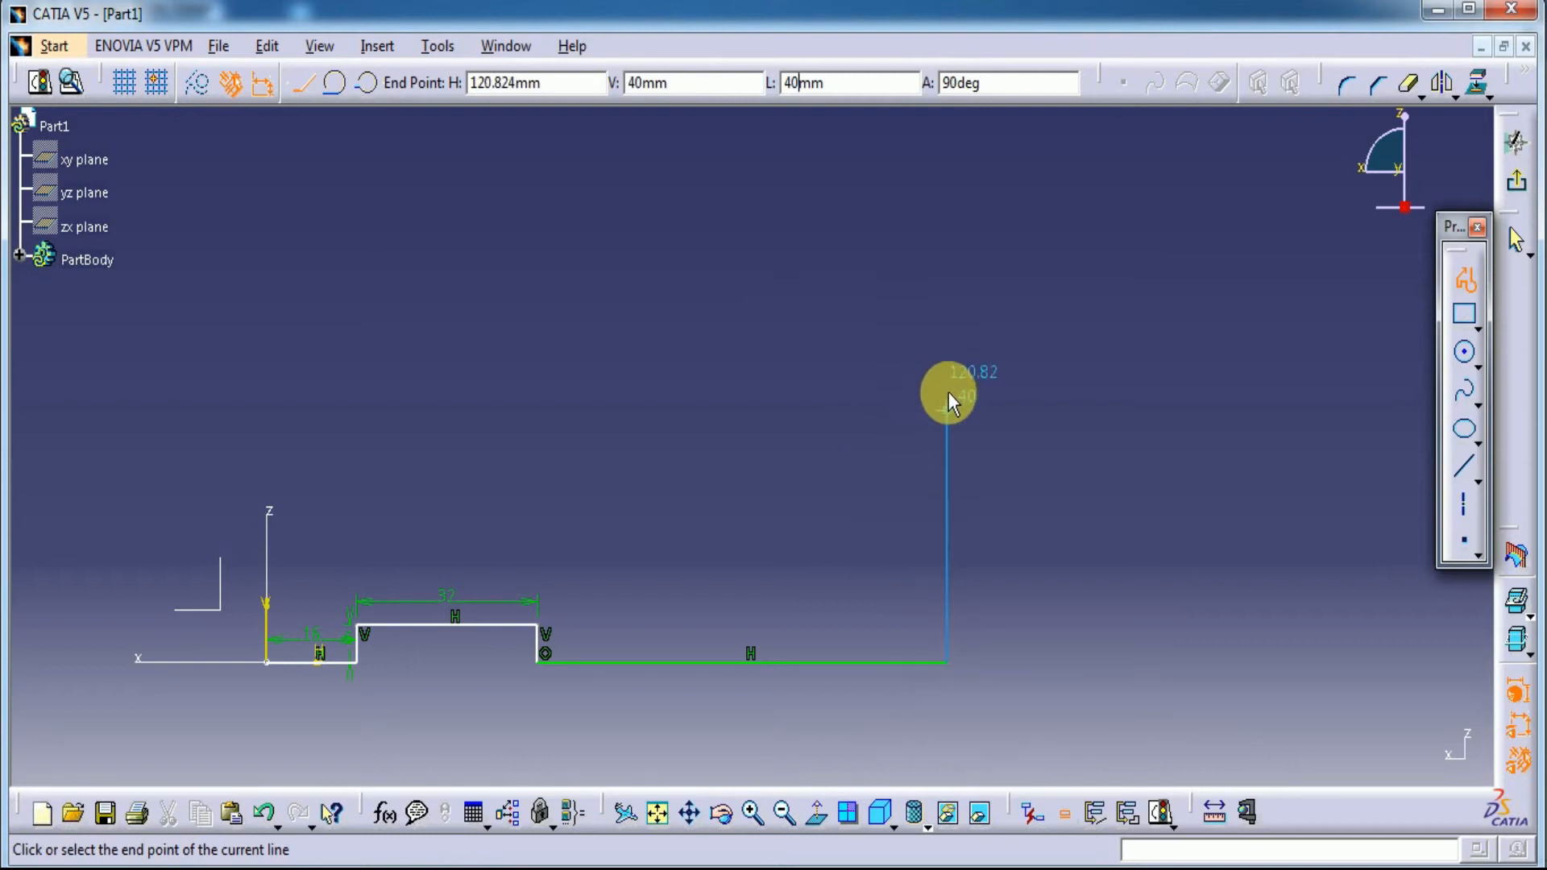
click(949, 391)
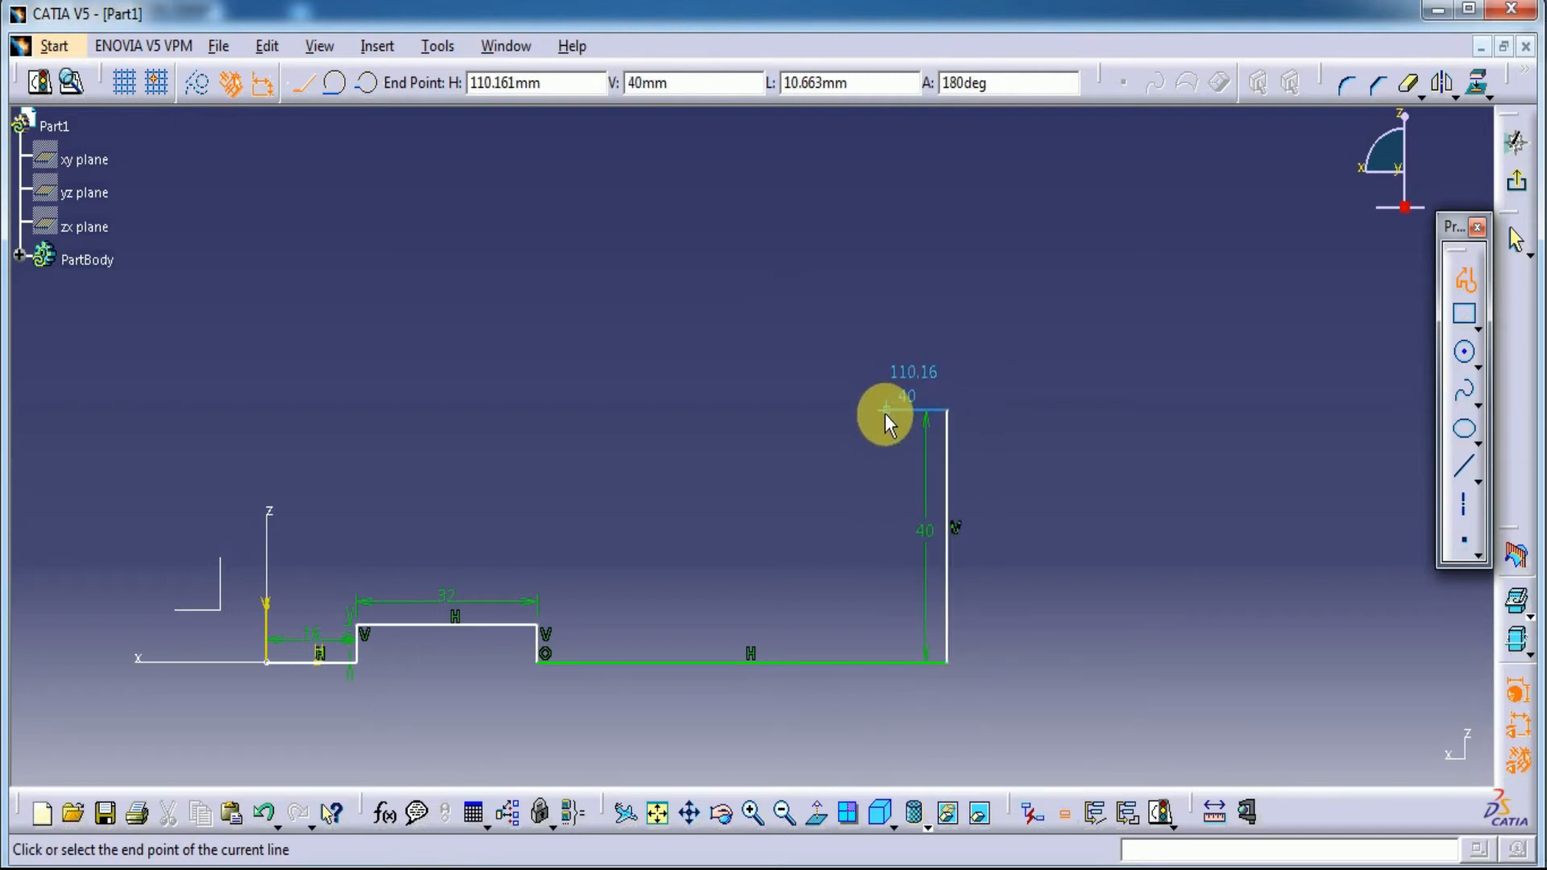
Step: Draw a 12 mm horizontal top edge back toward the vertical axis and a slanted line descending from its end
key(Tab)
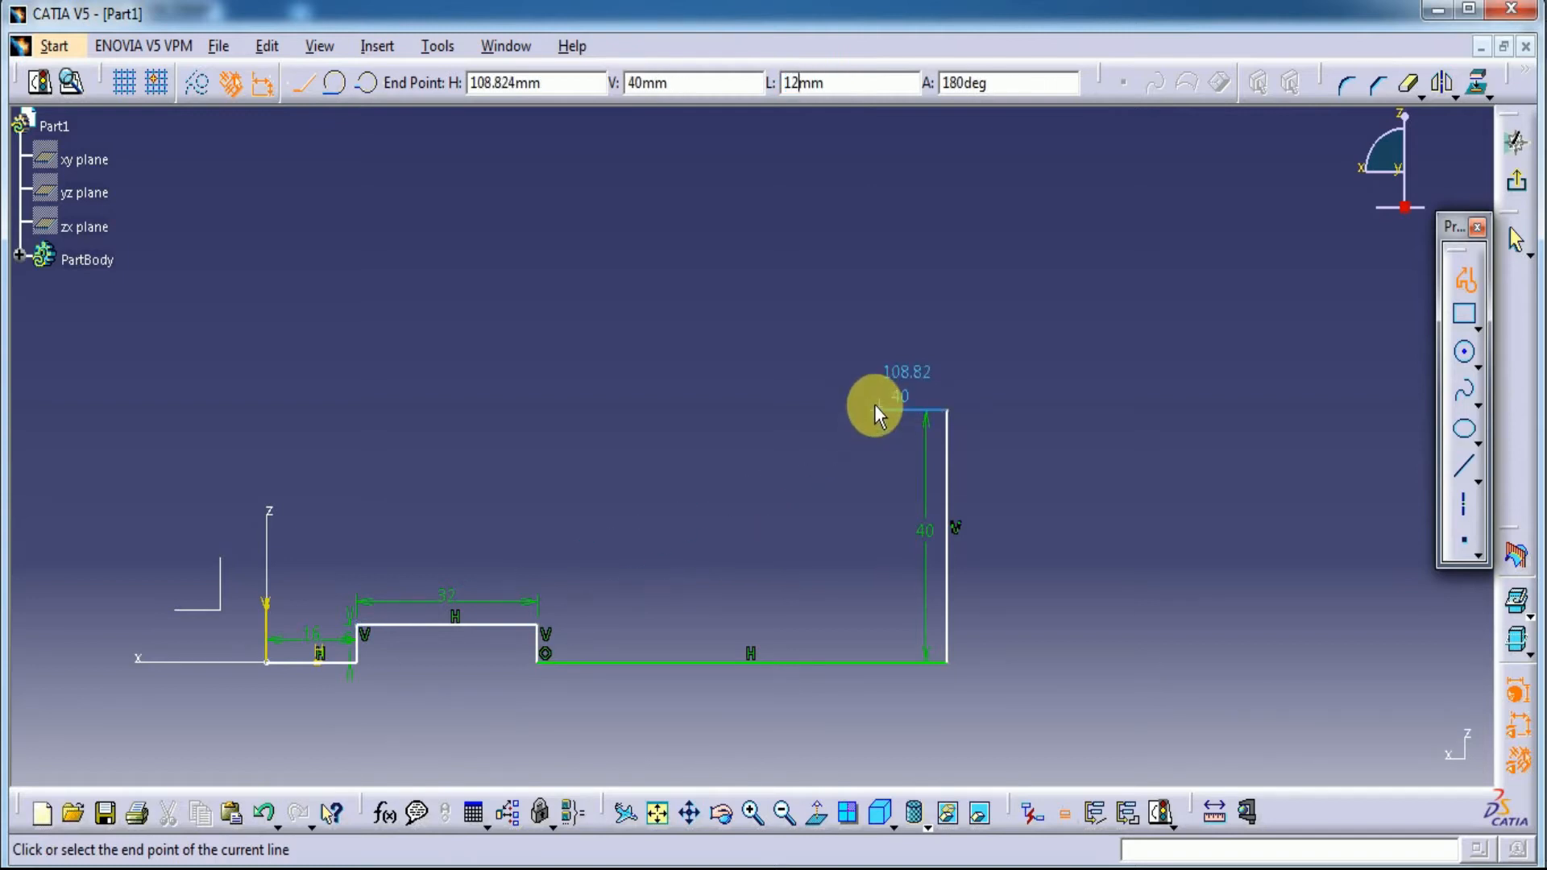
text(12)
key(Return)
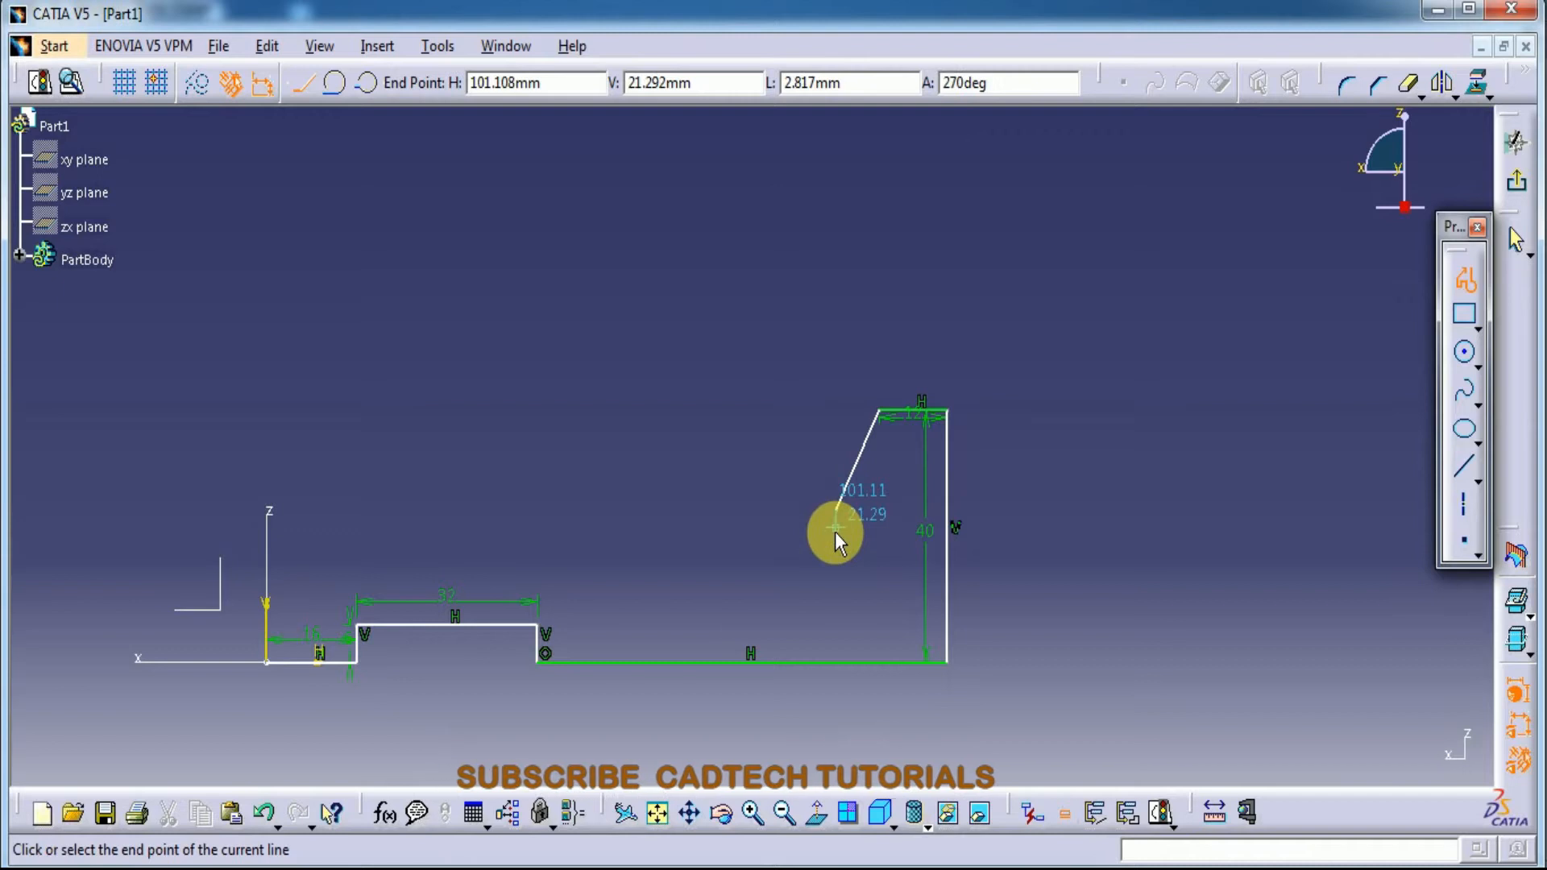
Step: Add a 4 mm vertical line downward from the lower end of the slanted line
key(Tab)
key(Tab)
key(Tab)
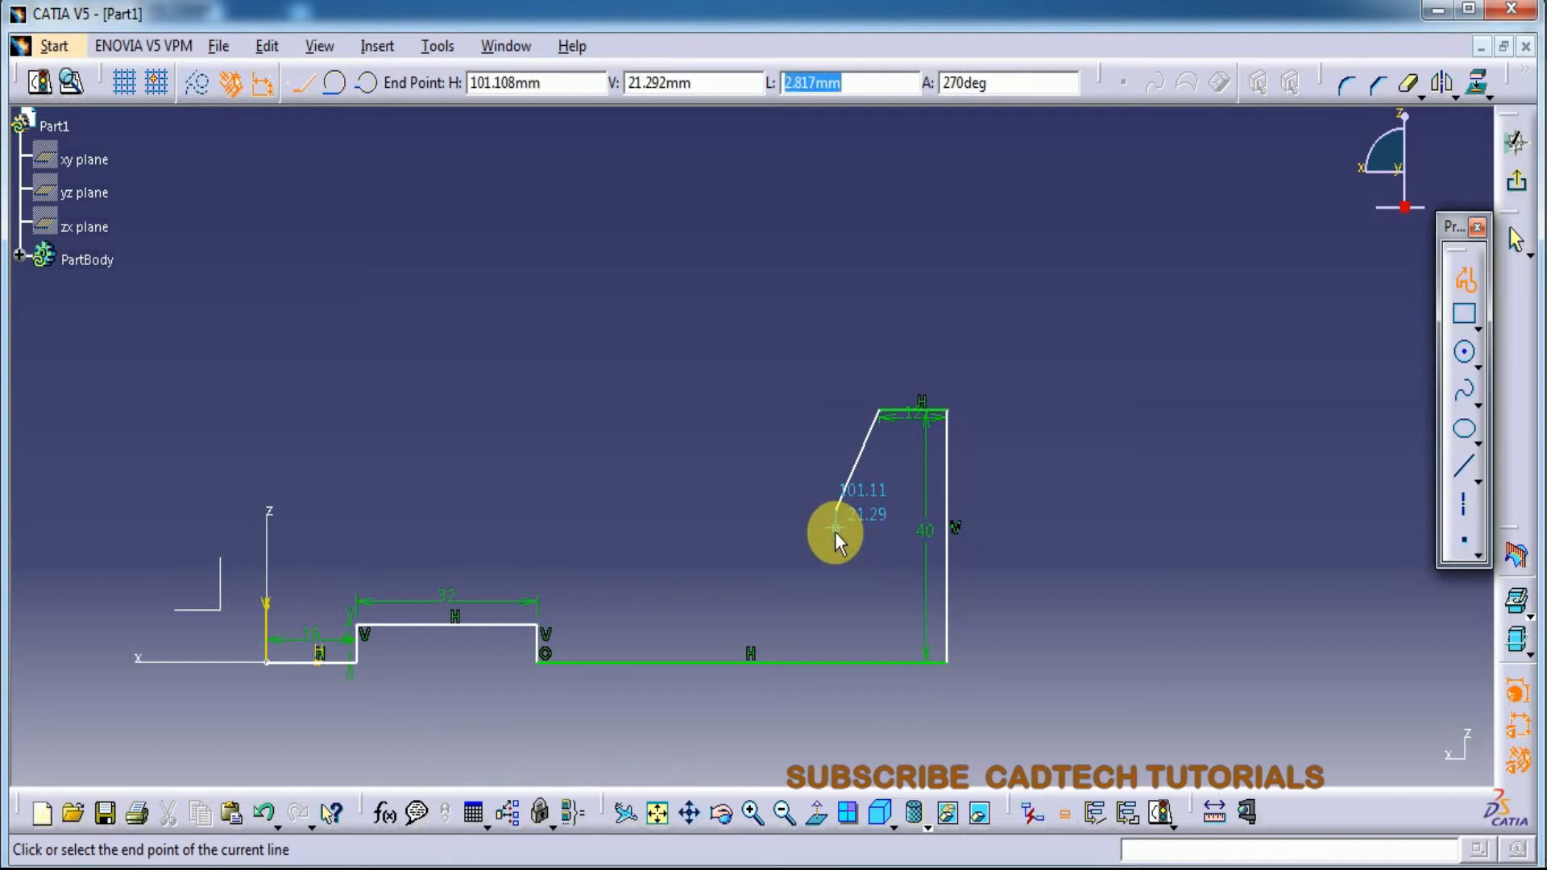
text(4)
key(Tab)
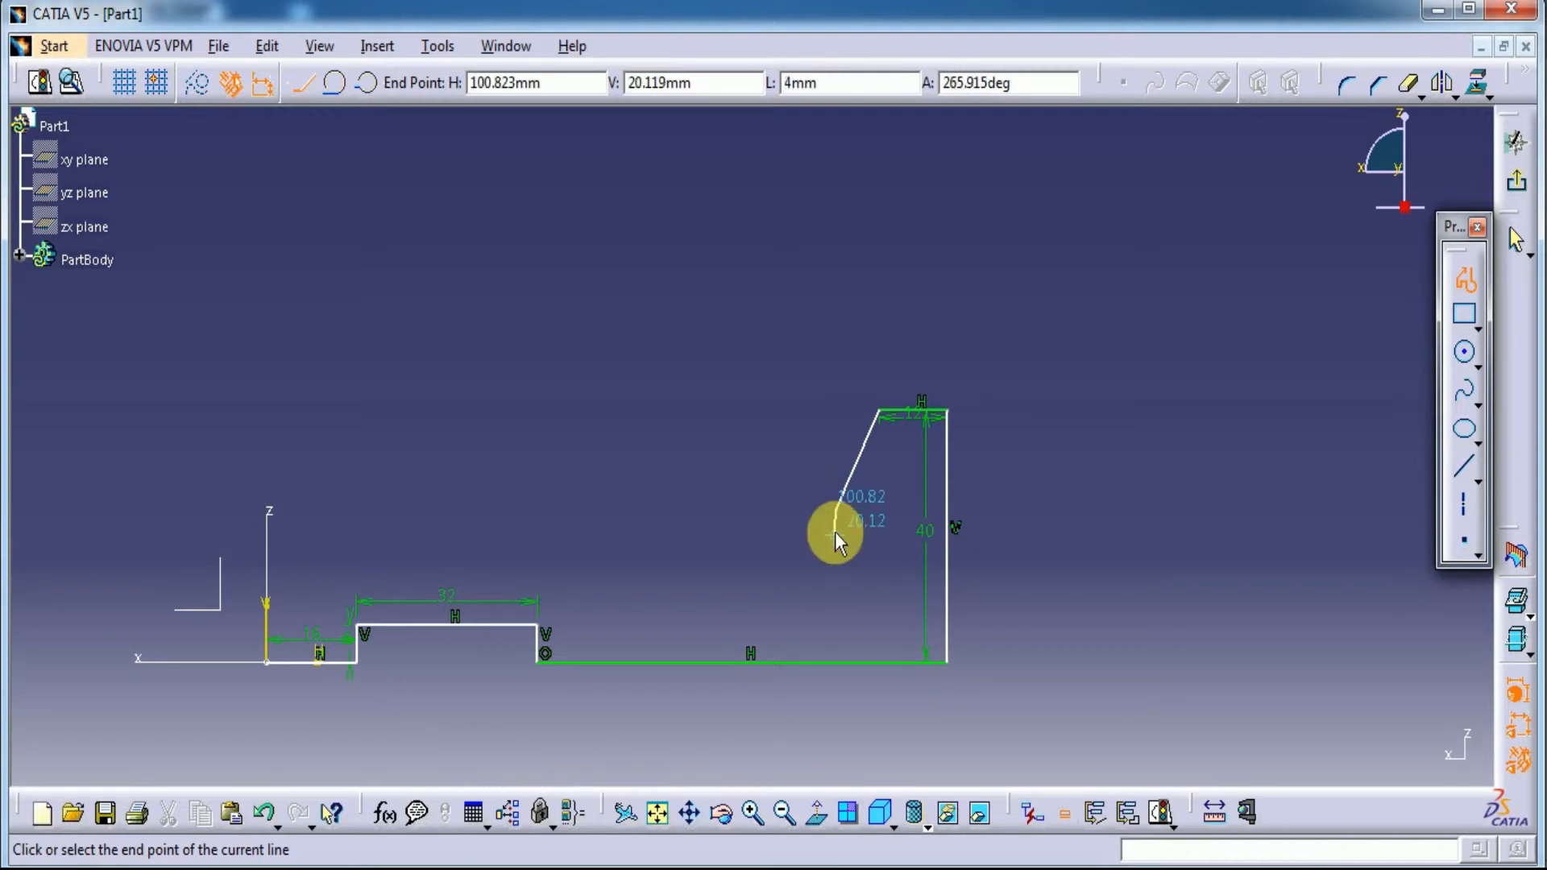
click(839, 538)
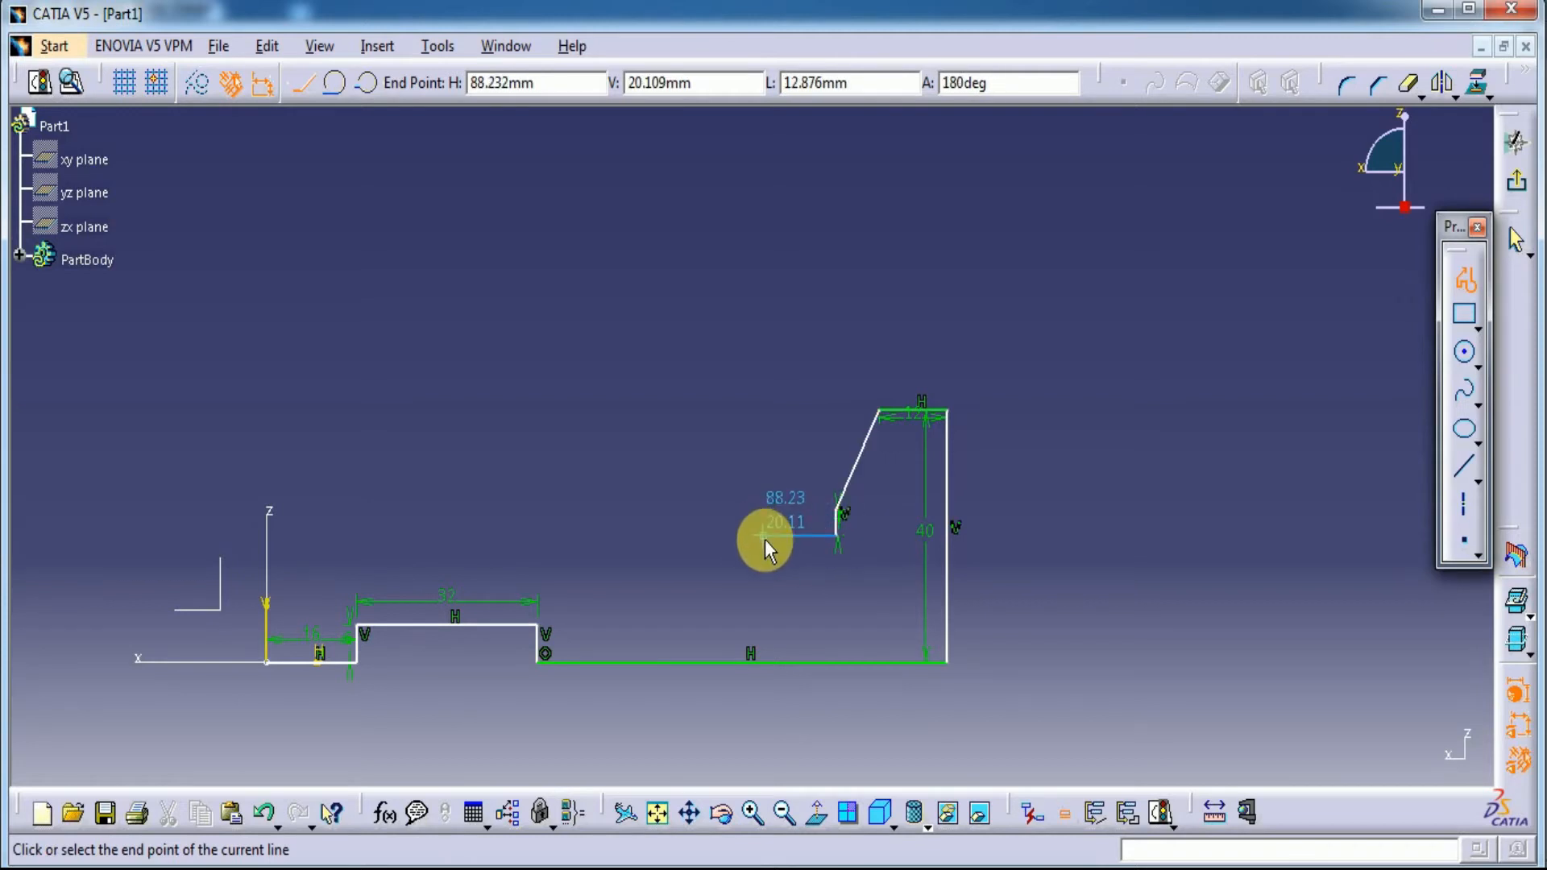
Step: Draw the groove's 12 mm horizontal floor and a short vertical line upward matching the opposite groove wall
key(Tab)
key(Tab)
key(Tab)
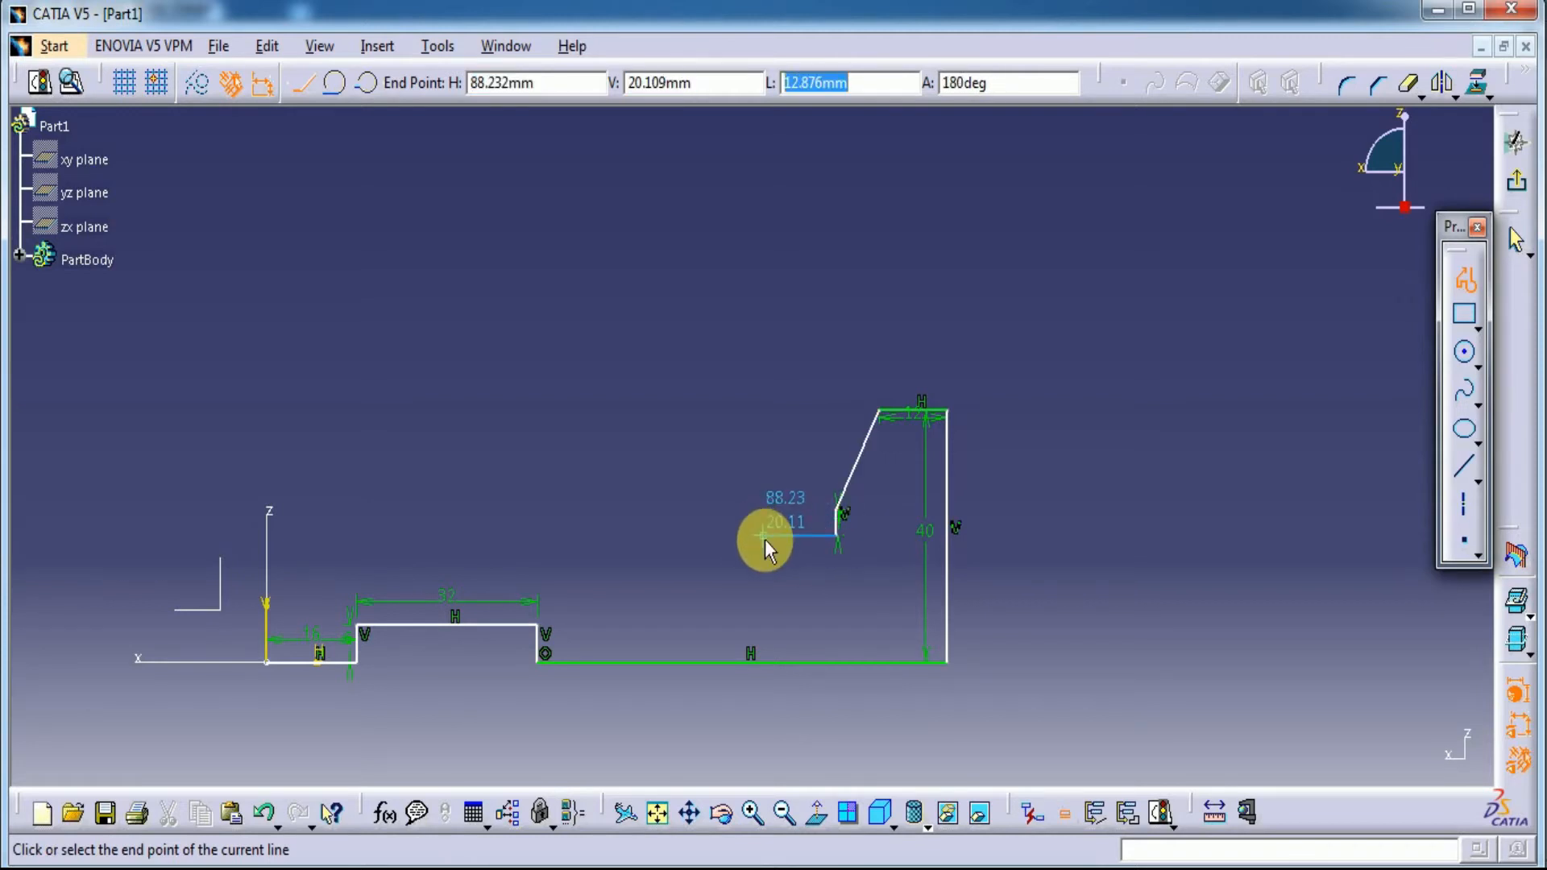
text(12)
click(765, 539)
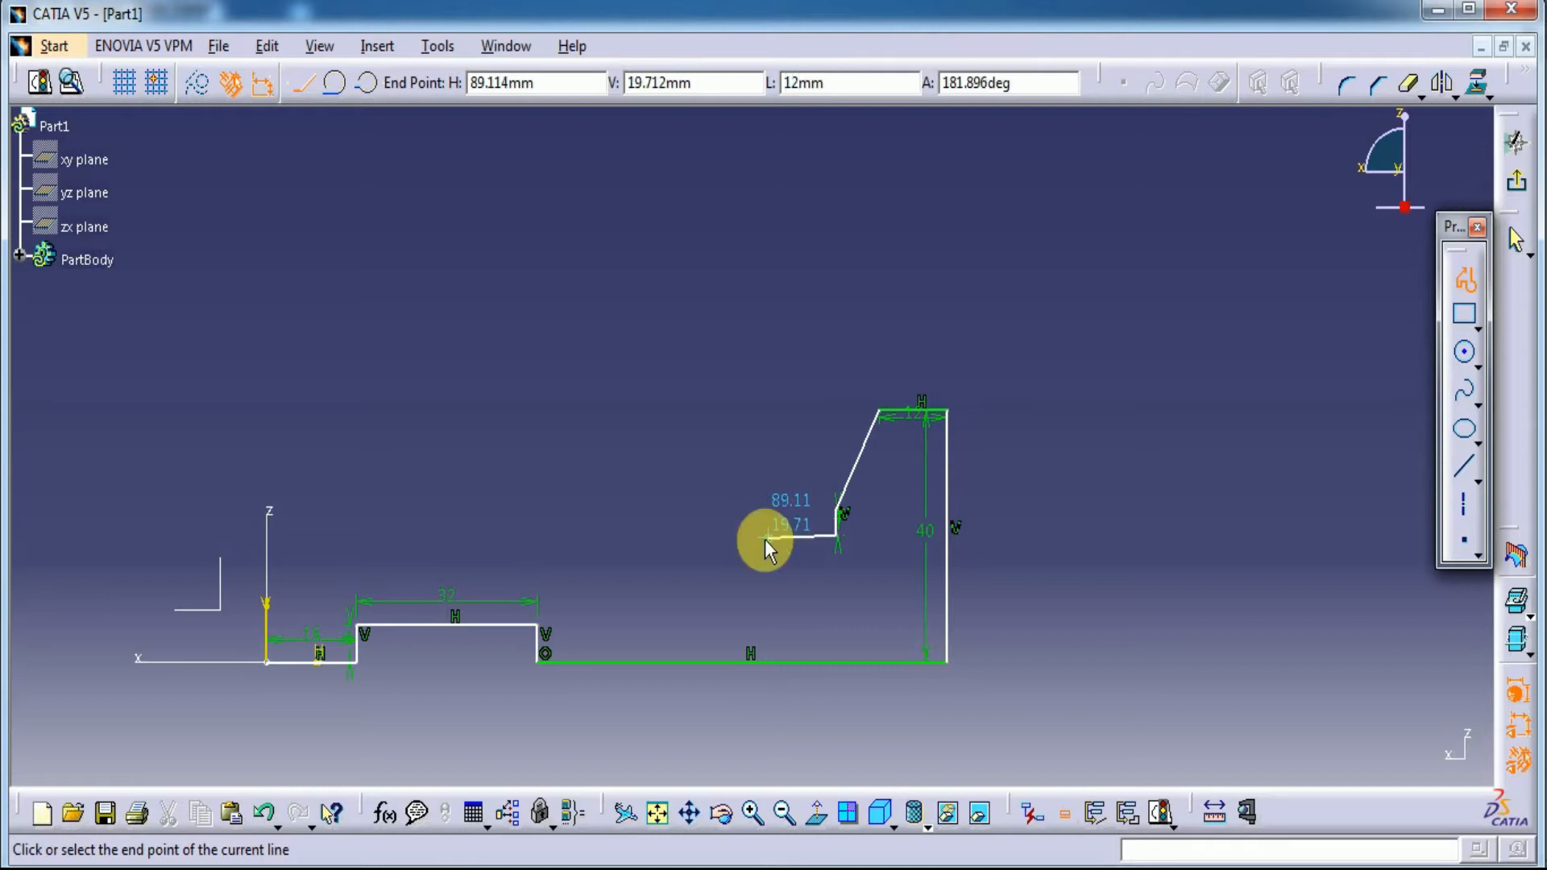
click(765, 517)
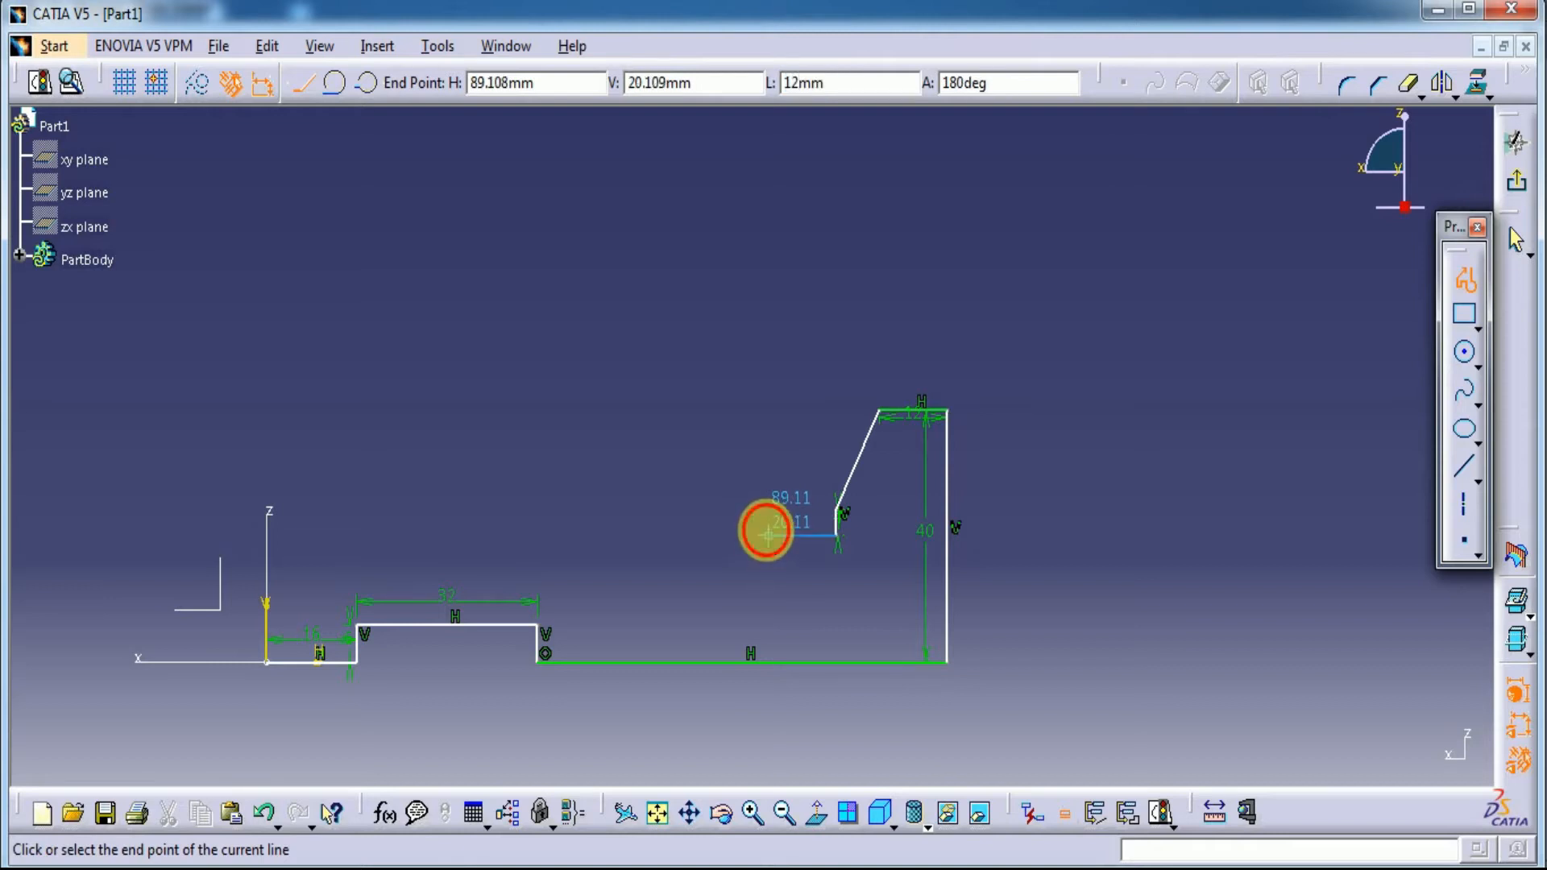
click(767, 510)
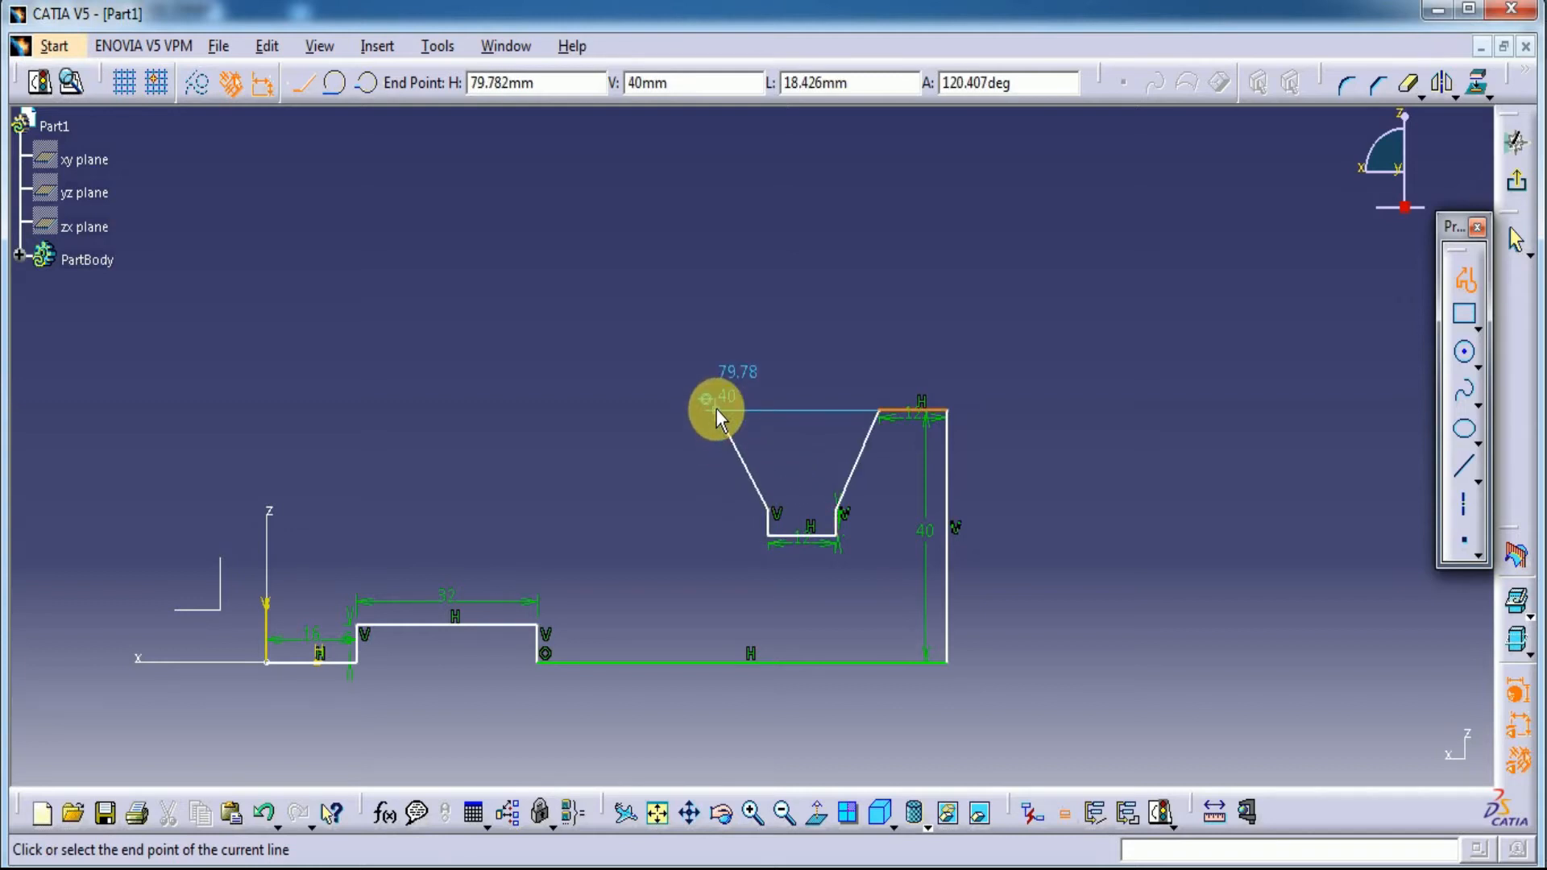
Step: Close the profile with a slanted line up to the 40 mm level, a horizontal line to the vertical axis and a line to the origin
click(715, 407)
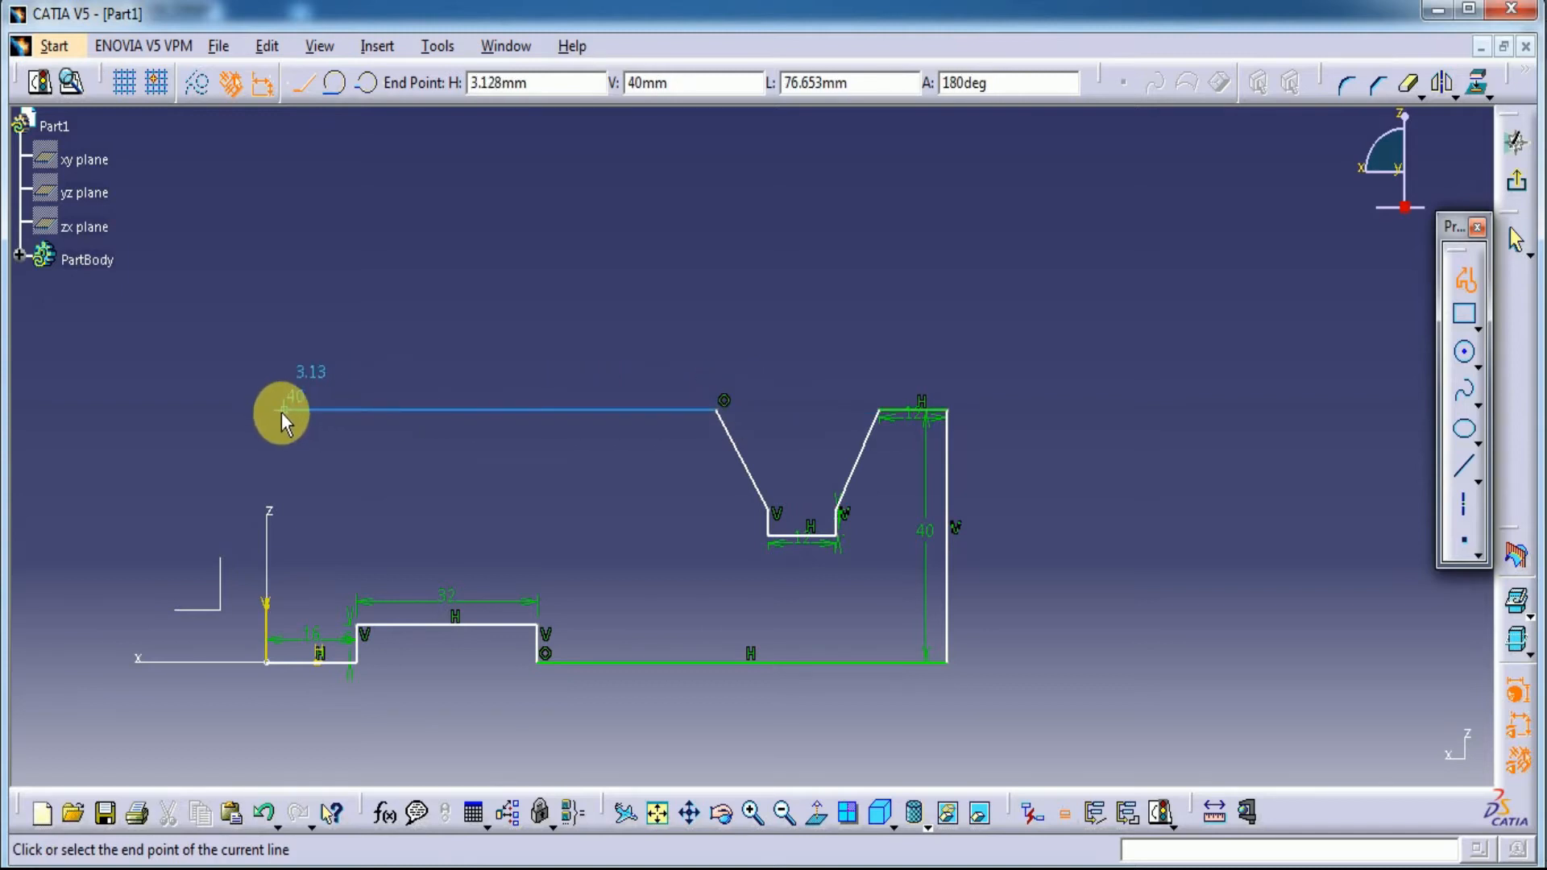
click(268, 411)
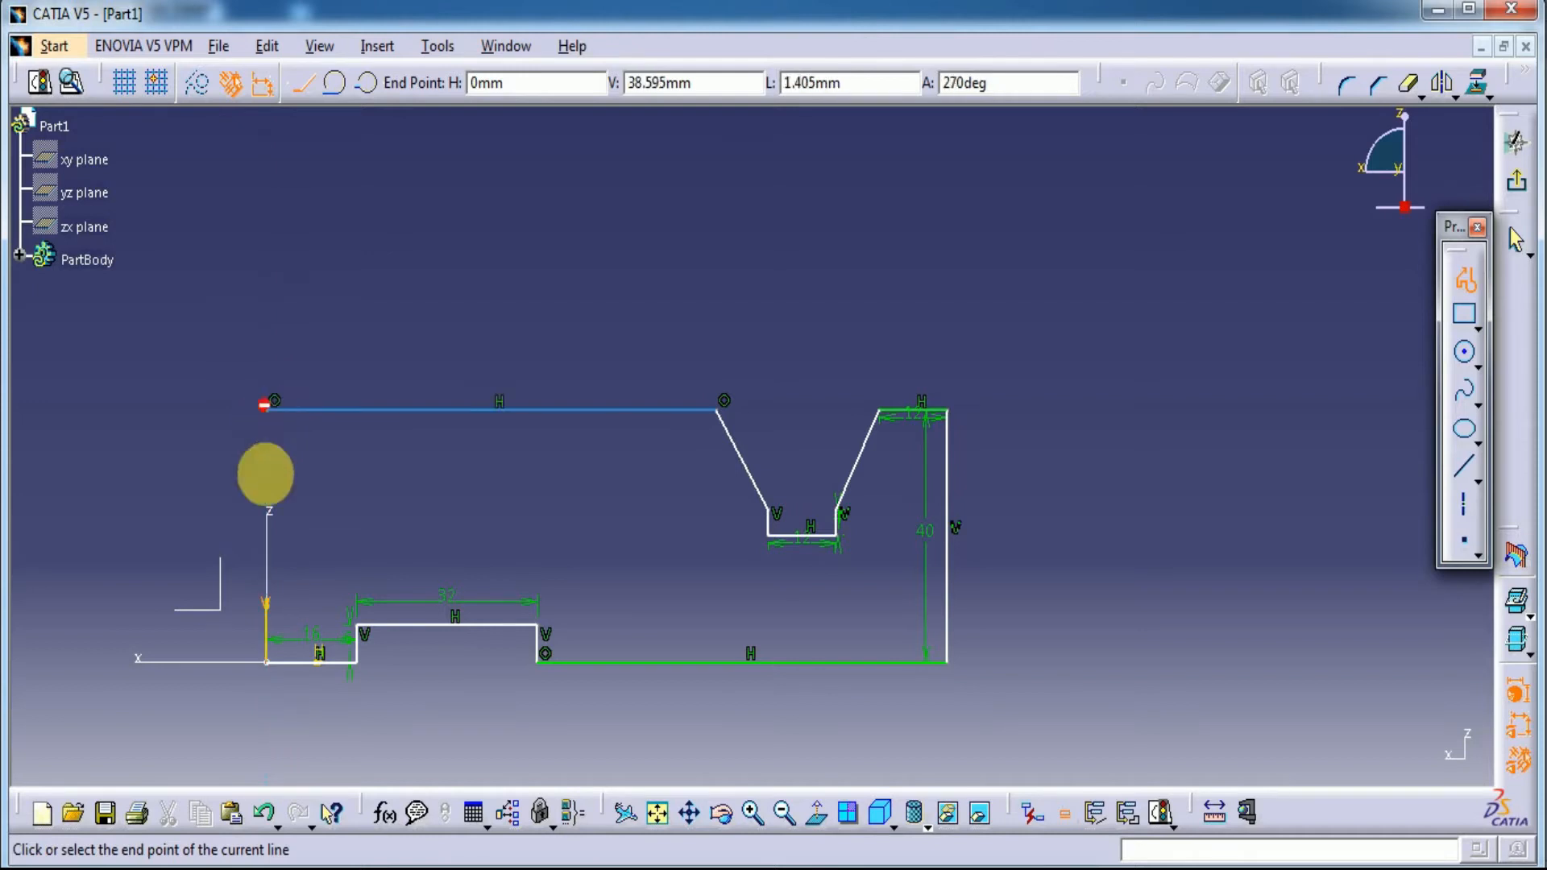
click(267, 662)
click(375, 723)
Step: Dimension the profile's overall width between its outer vertical edges and set it to 95 mm
click(1405, 82)
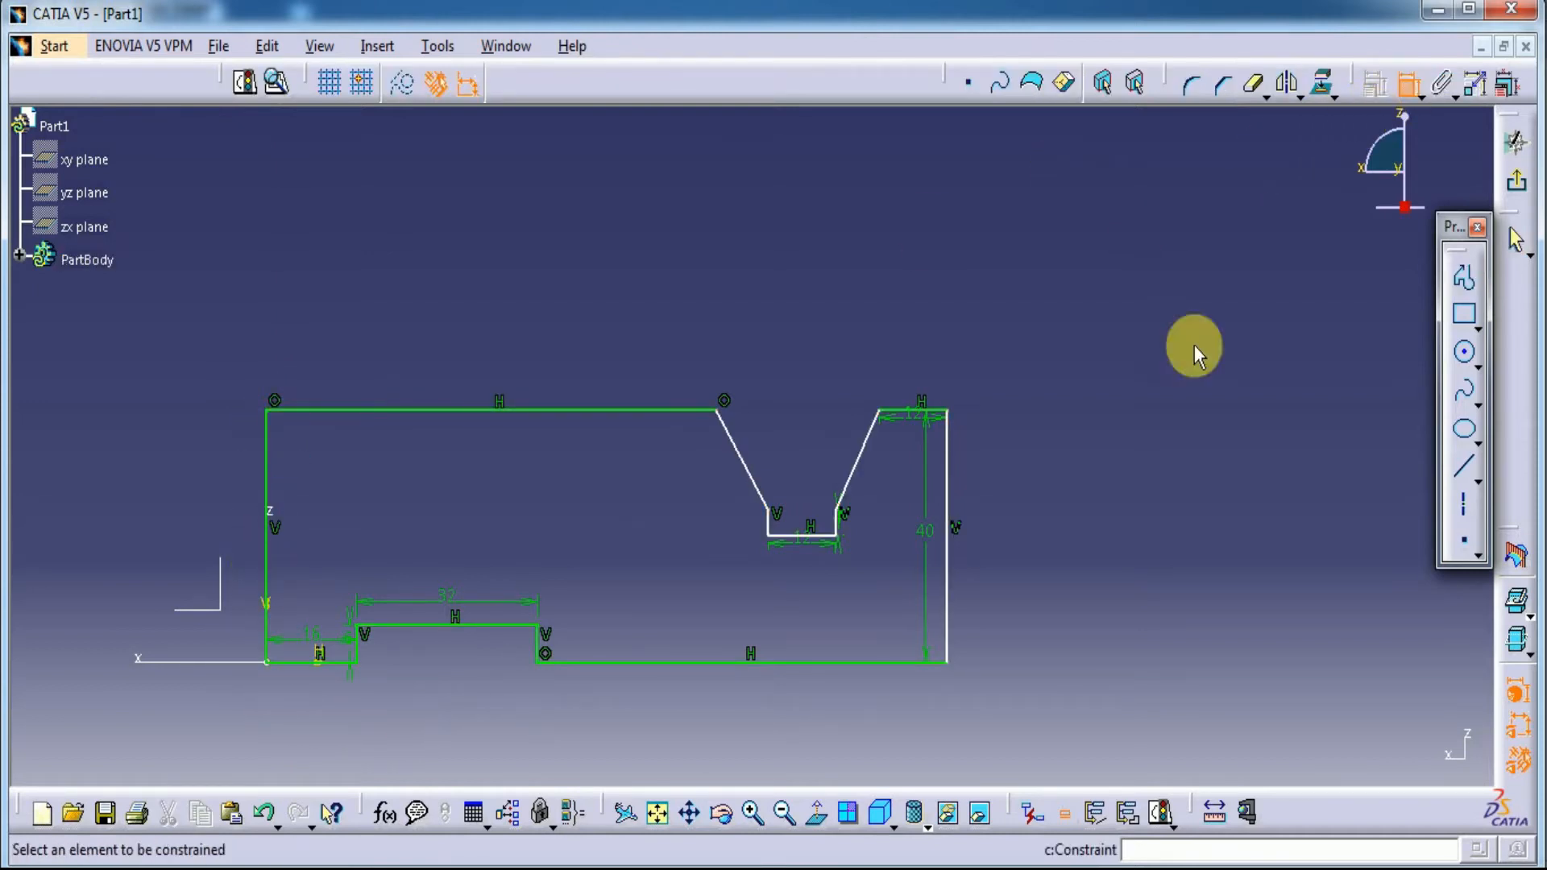
click(945, 597)
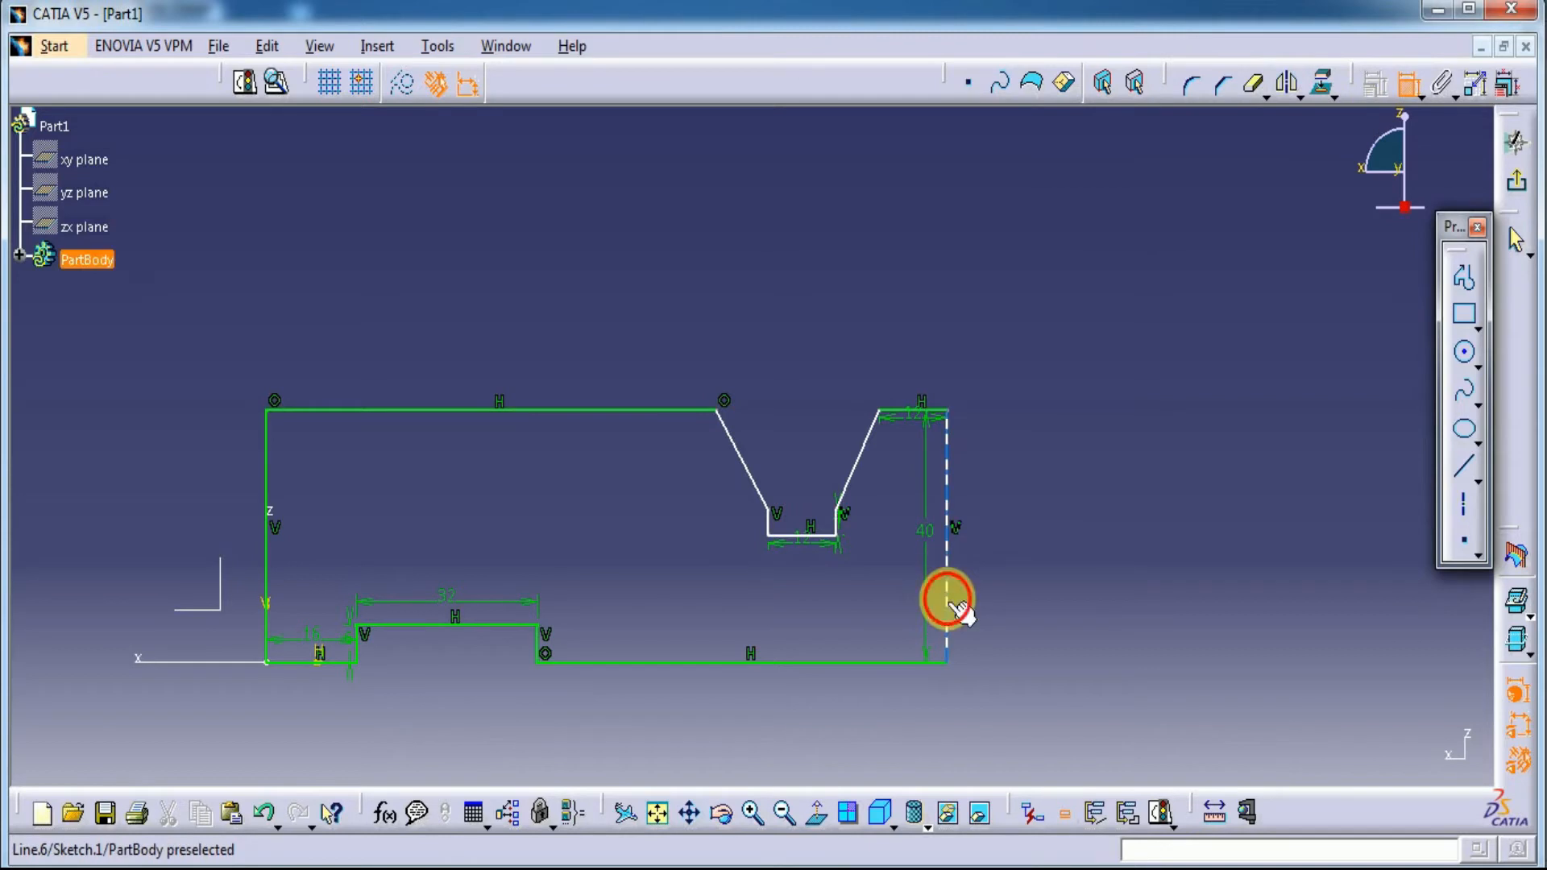
click(269, 572)
click(548, 732)
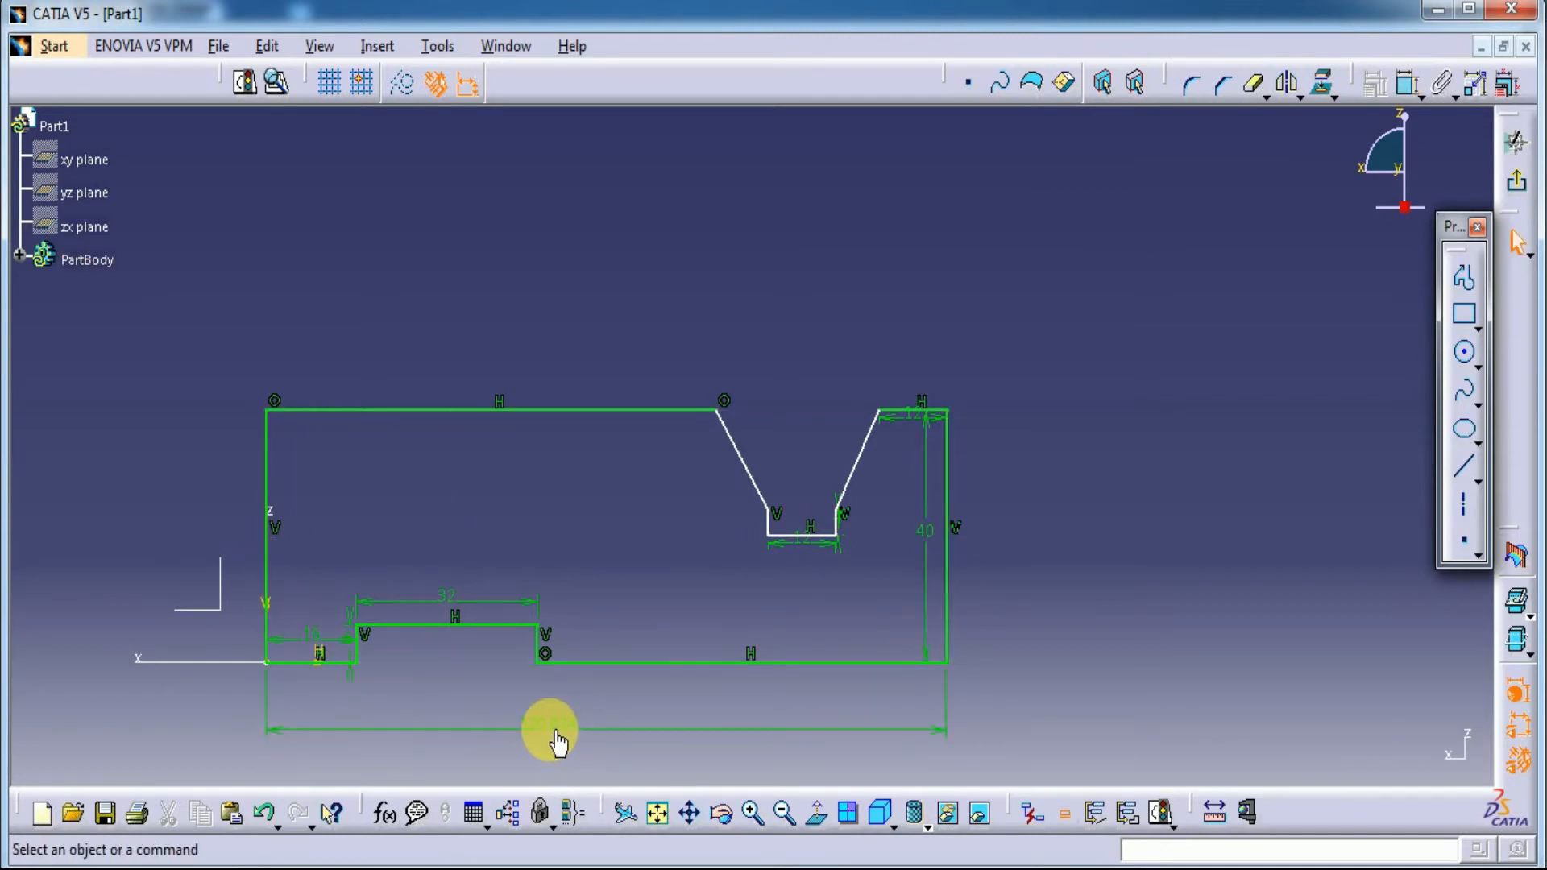
double_click(558, 731)
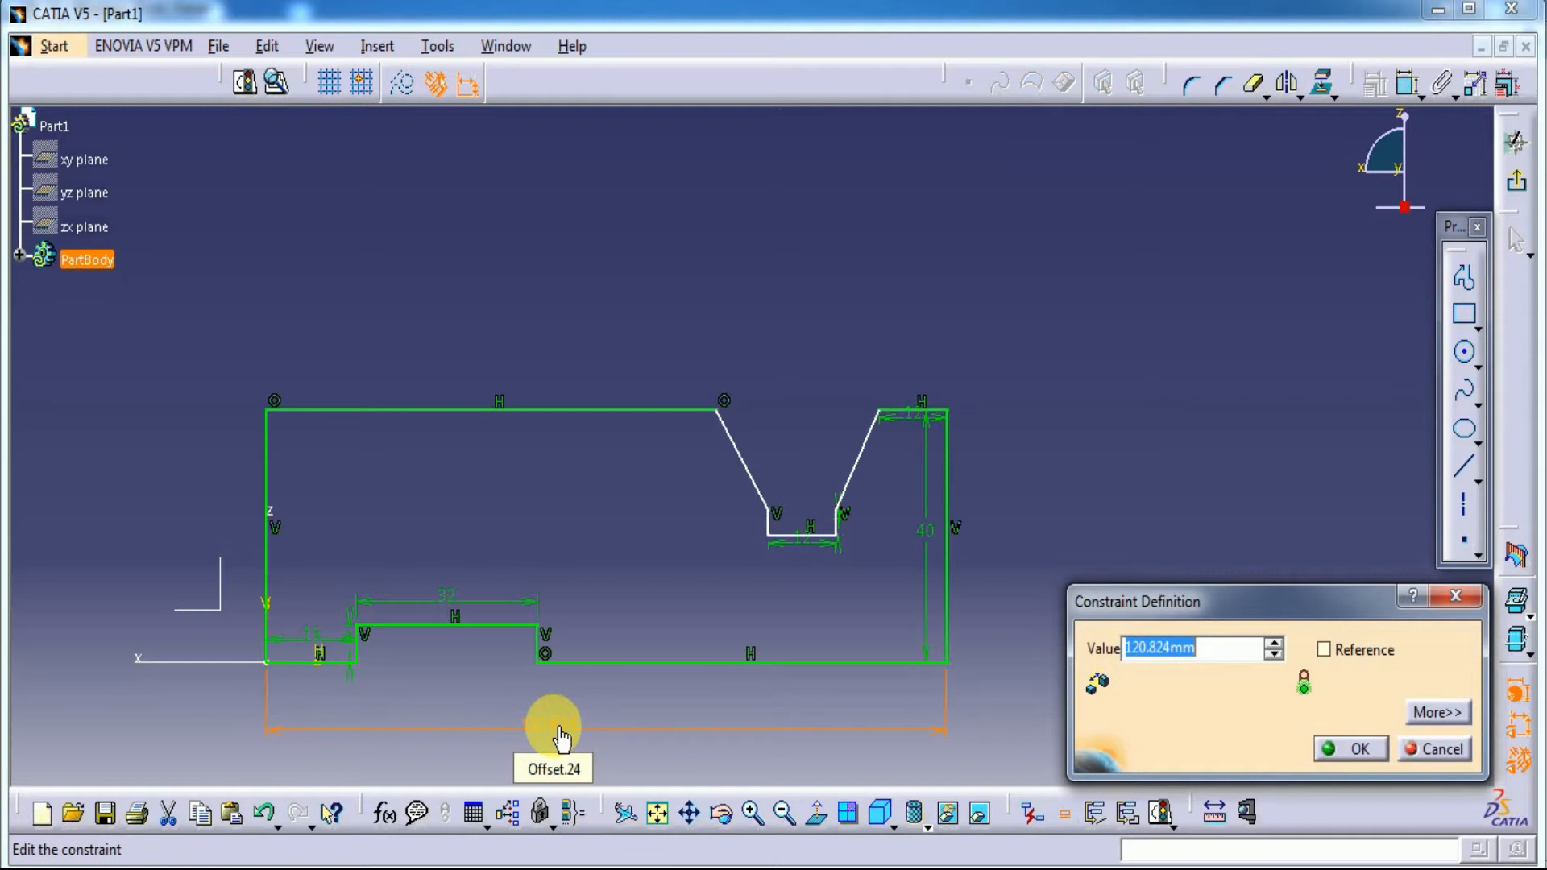
text(95)
key(Return)
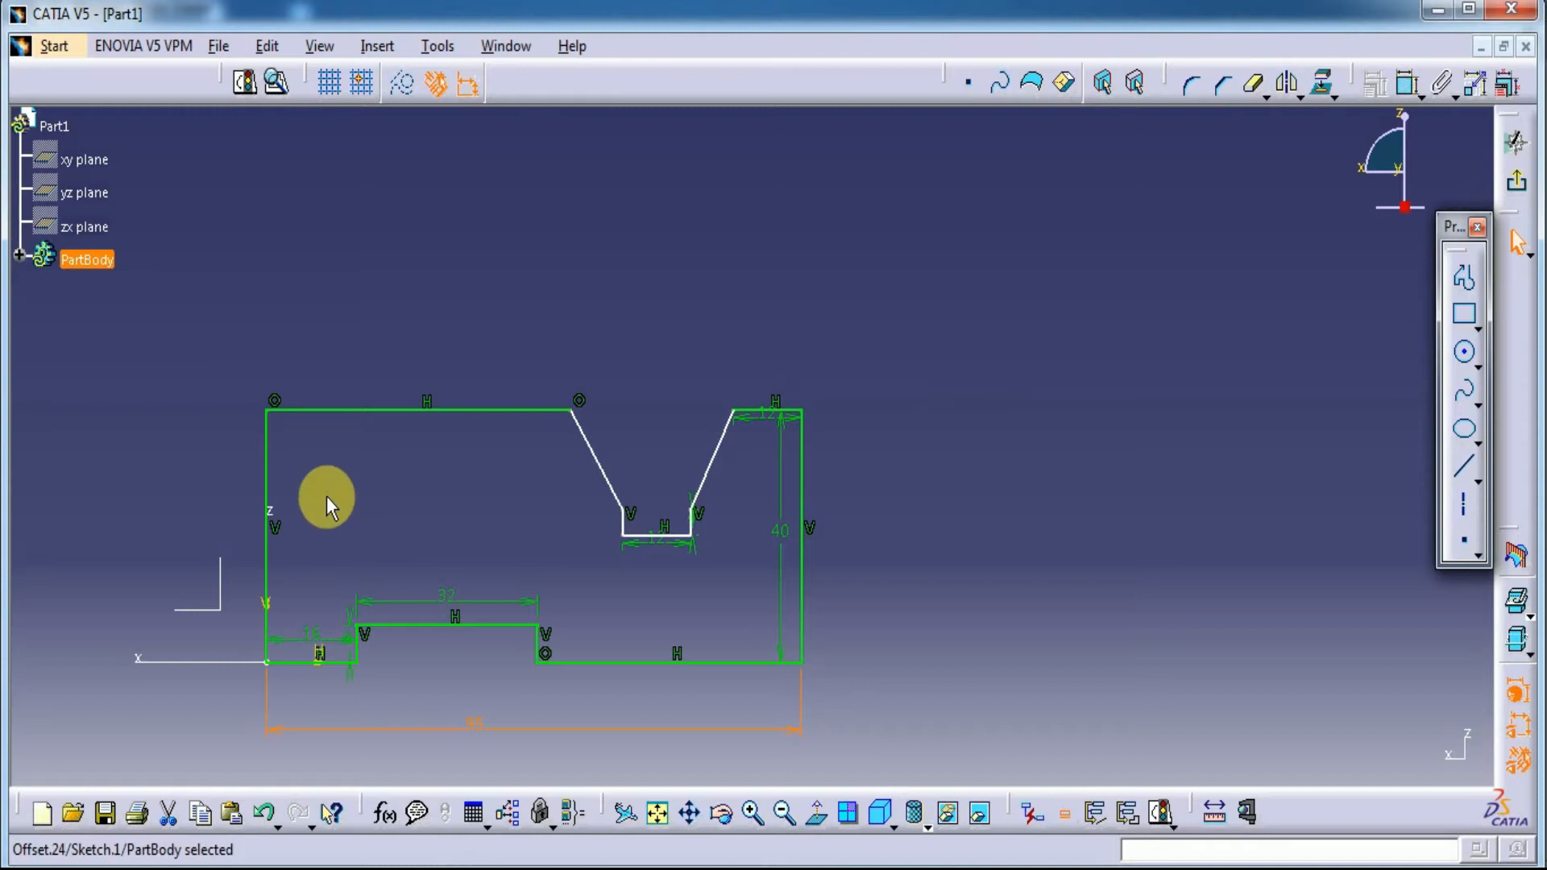
Step: Try to dimension the length of the vertical edge at the origin
click(266, 453)
click(1406, 83)
click(105, 484)
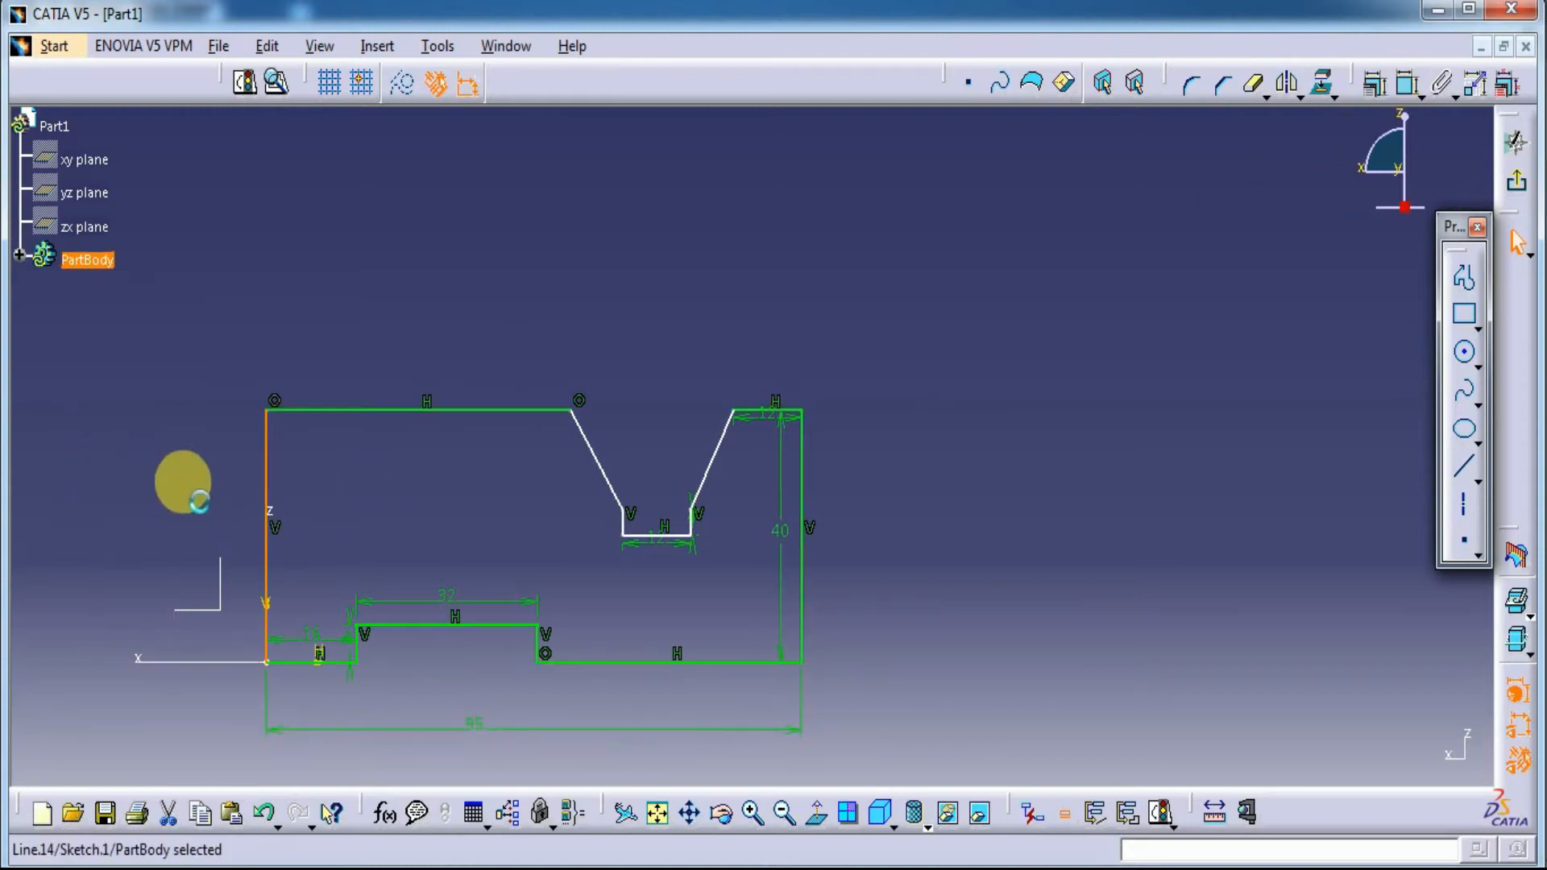
Step: Delete the horizontal constraint of the long top edge and pull its end on the vertical axis down
click(428, 400)
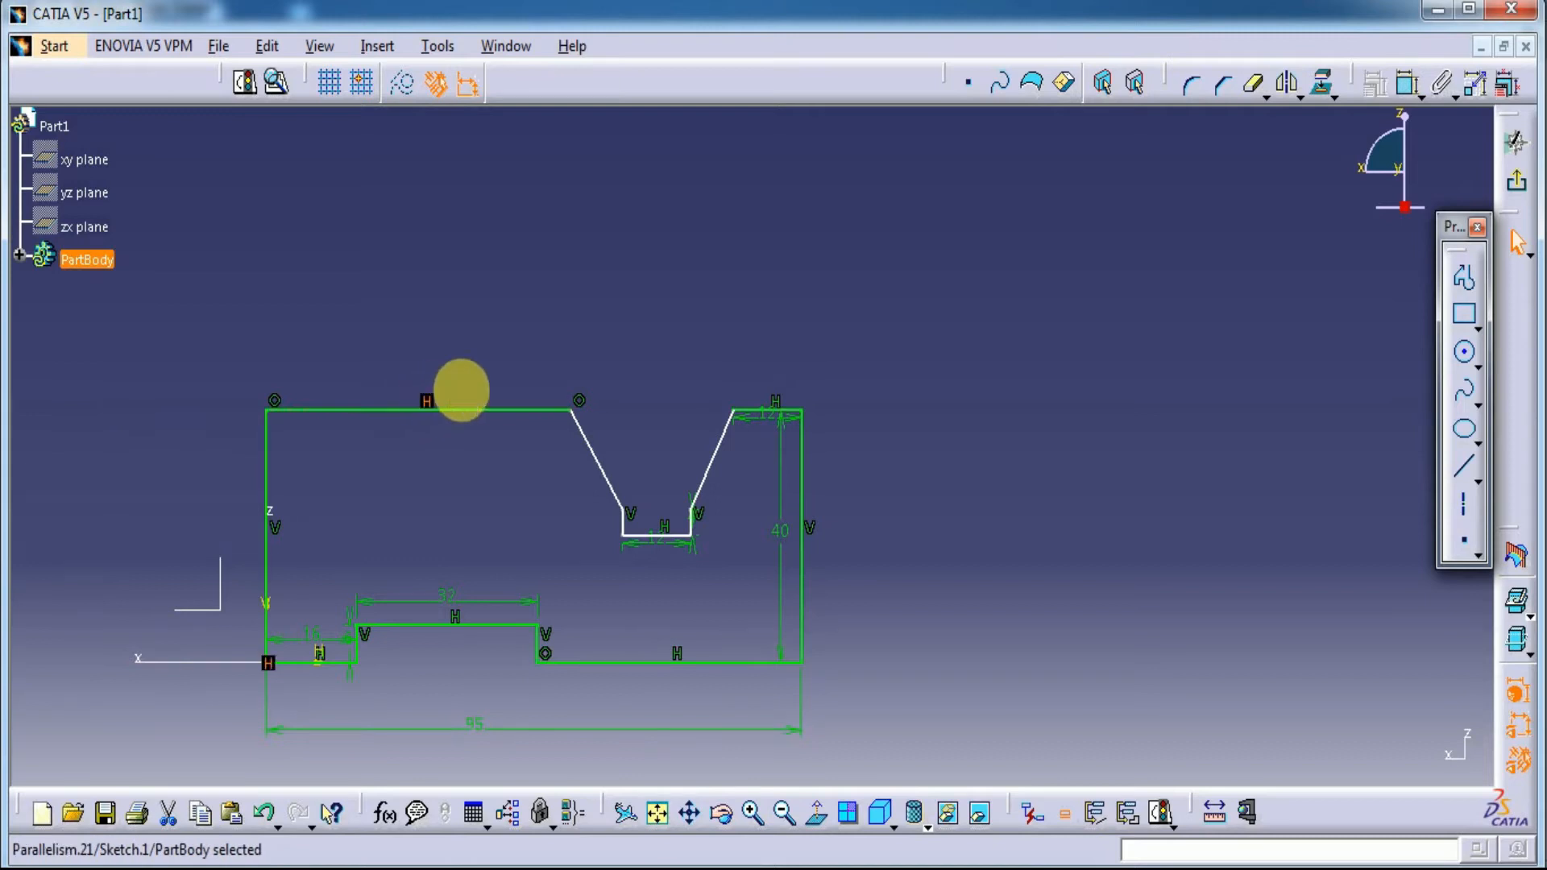
key(Delete)
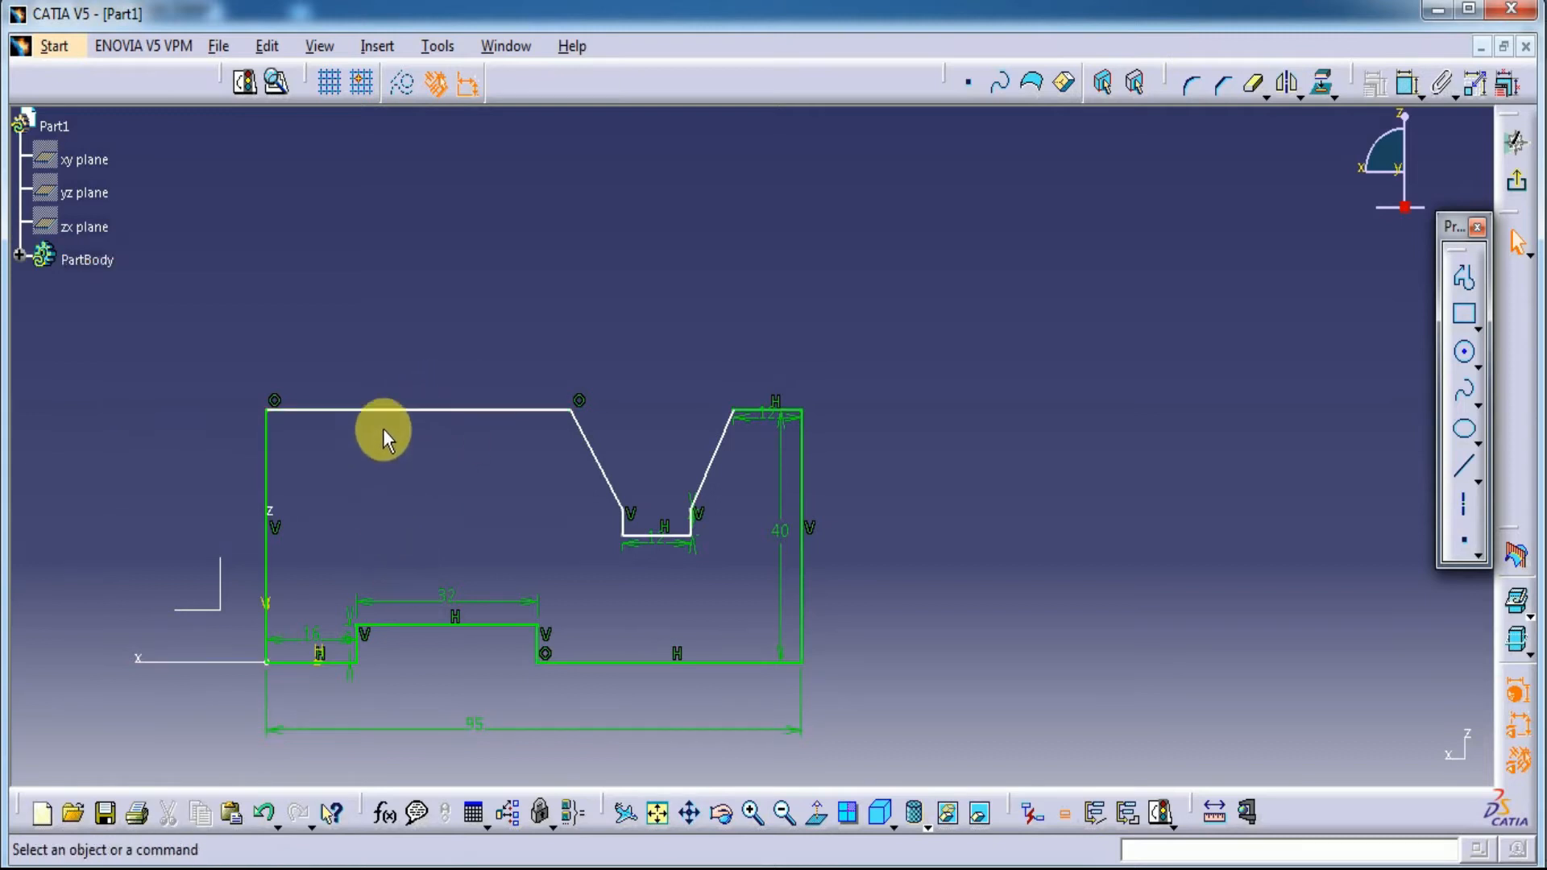
drag(398, 413, 389, 453)
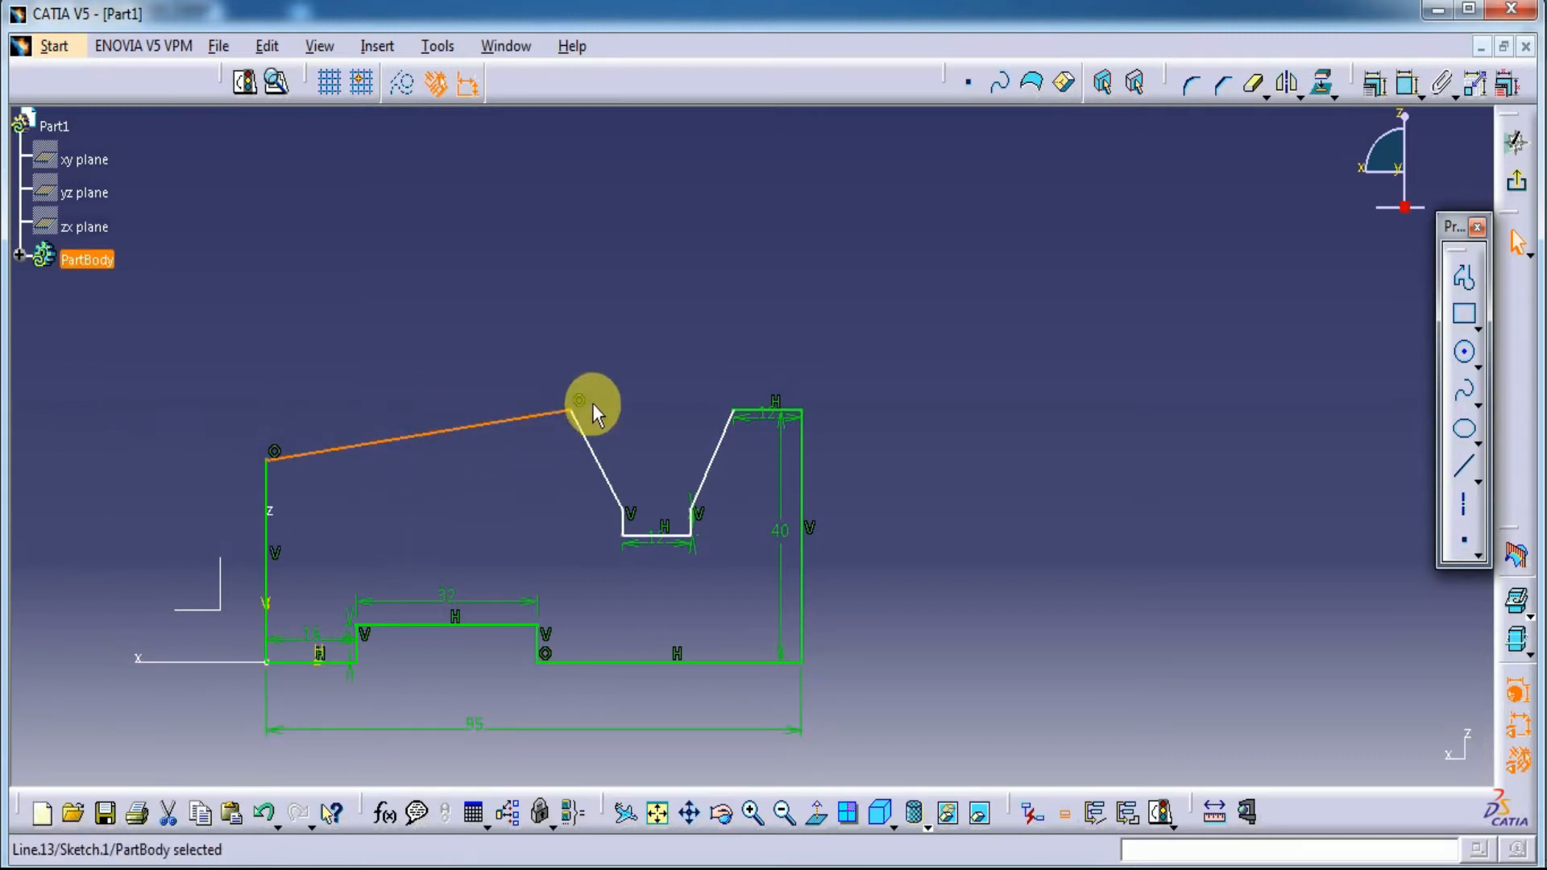
Step: Delete the coincidence constraint at the groove's corner and lower the long top edge until both ends are nearly level
click(587, 422)
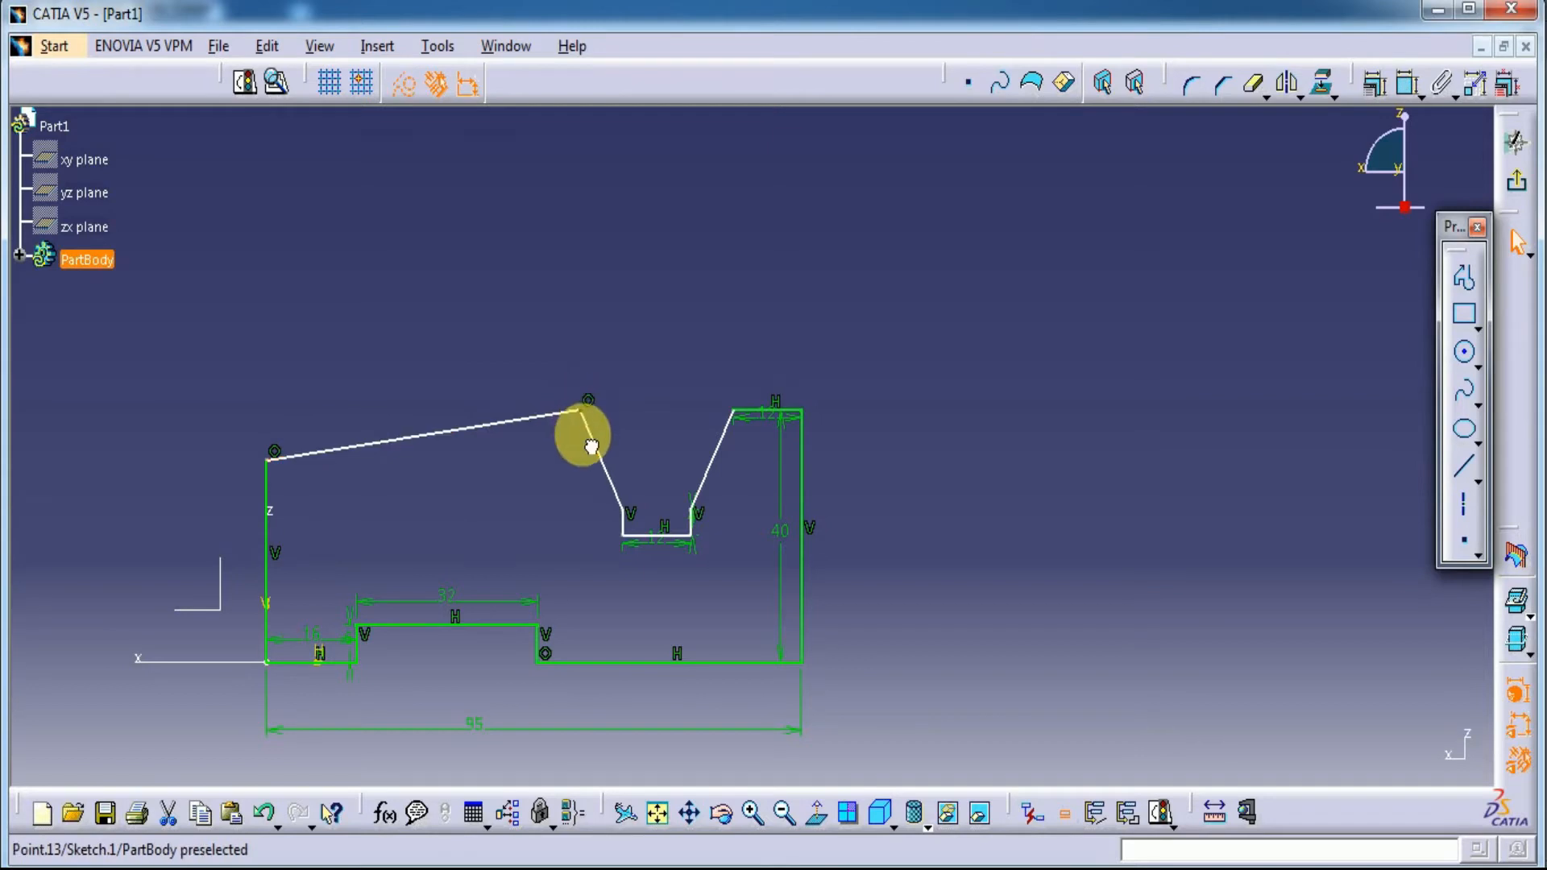
click(594, 398)
key(Delete)
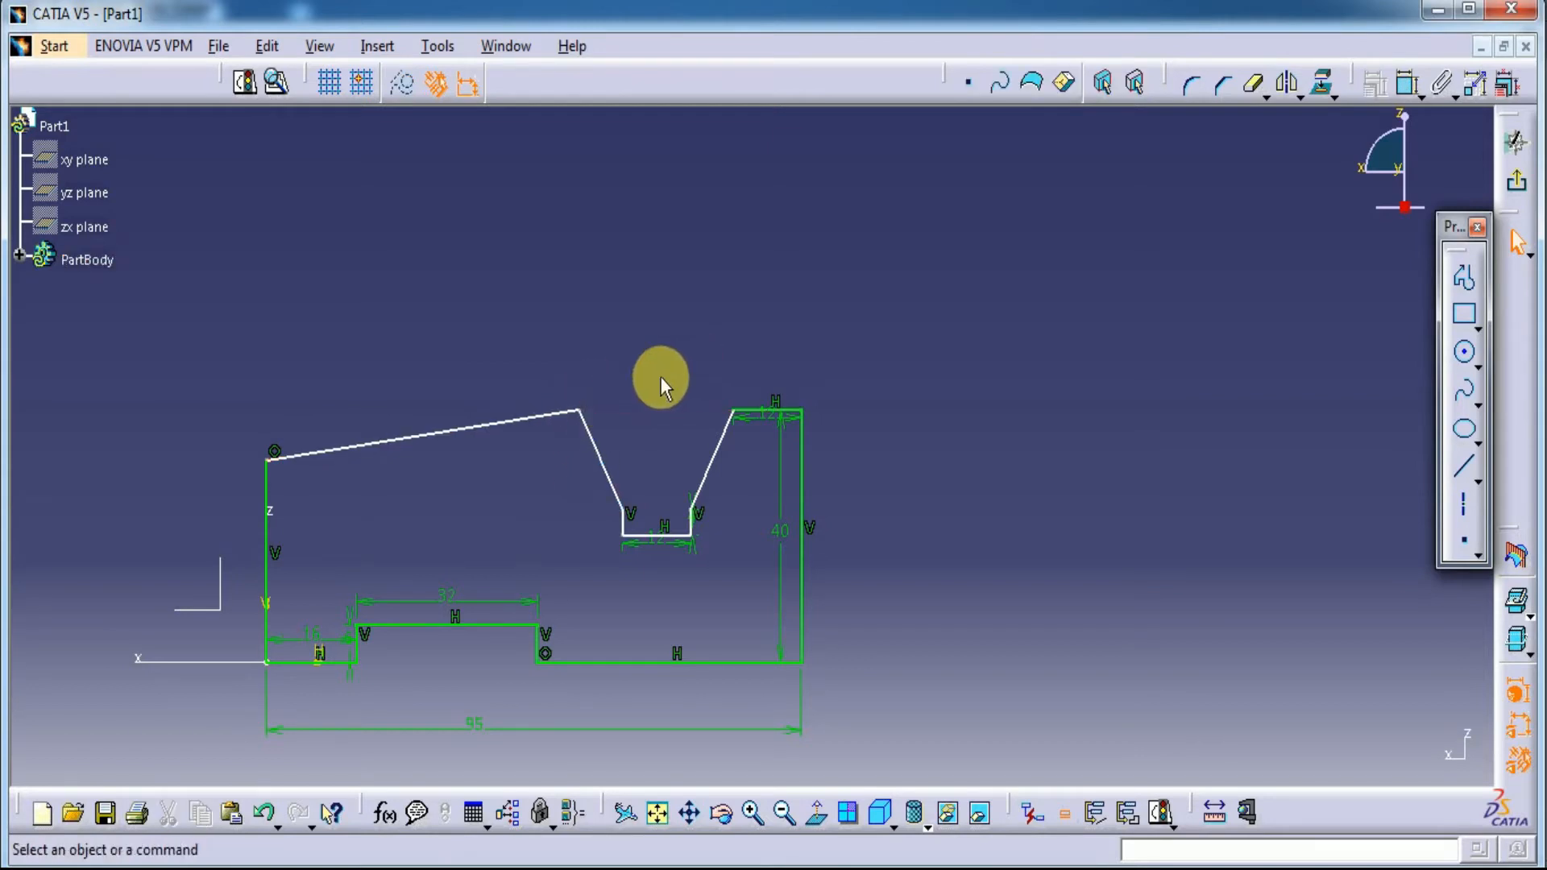
mouse_move(552, 414)
mouse_down()
mouse_move(590, 455)
mouse_move(600, 521)
mouse_move(597, 479)
mouse_up()
drag(268, 504, 269, 462)
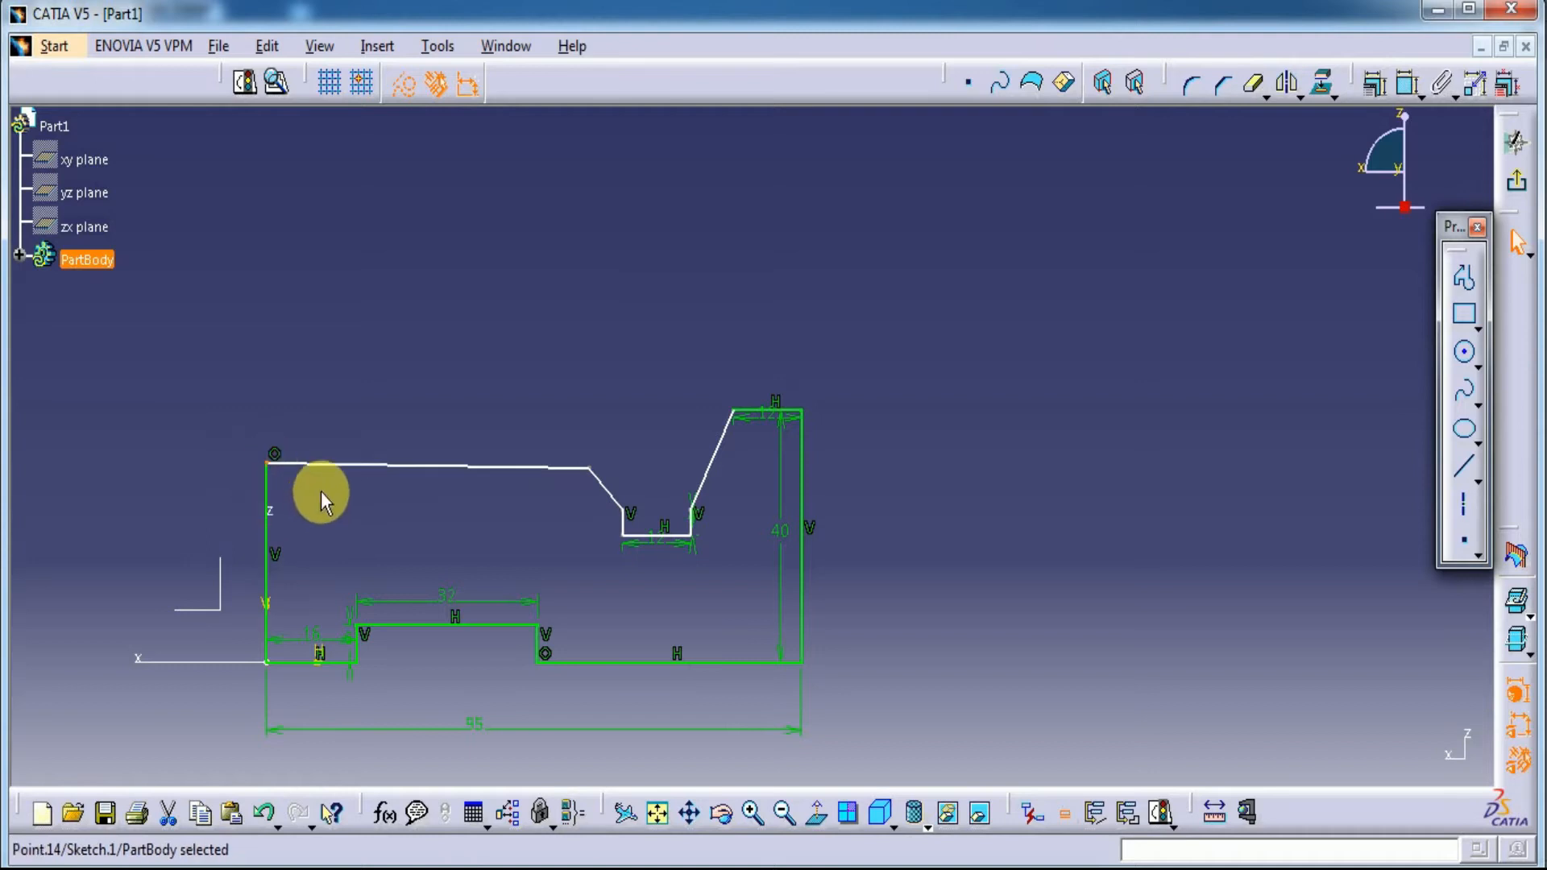
Step: Constrain the lowered long top edge to be horizontal
right_click(371, 466)
mouse_move(483, 850)
click(639, 719)
Step: Dimension the height of the long top edge above the bottom edge and set it to 32 mm
click(1374, 83)
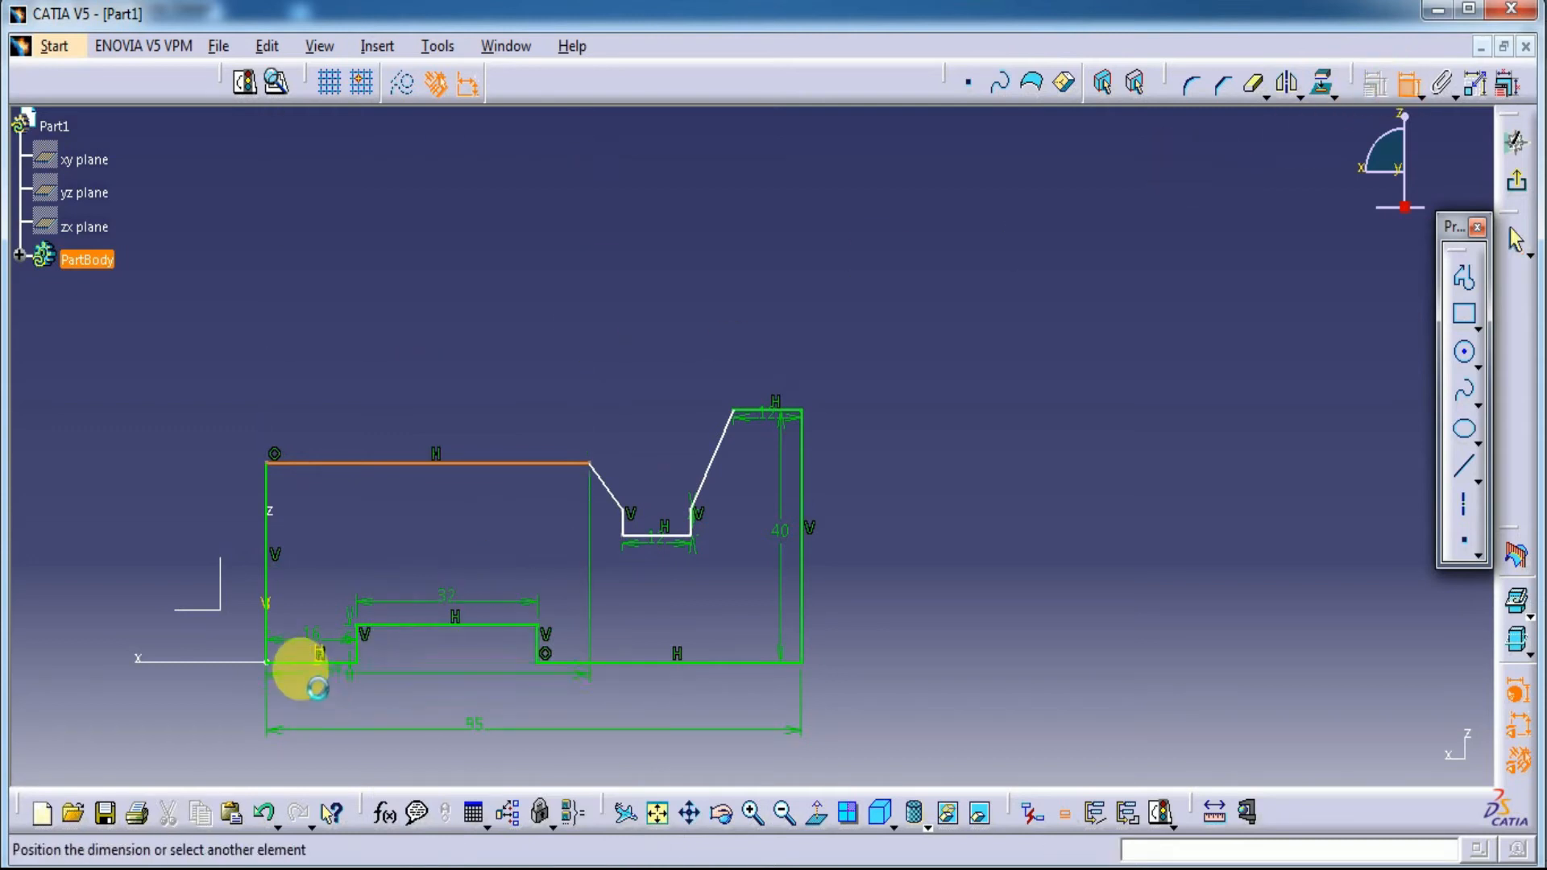
click(304, 664)
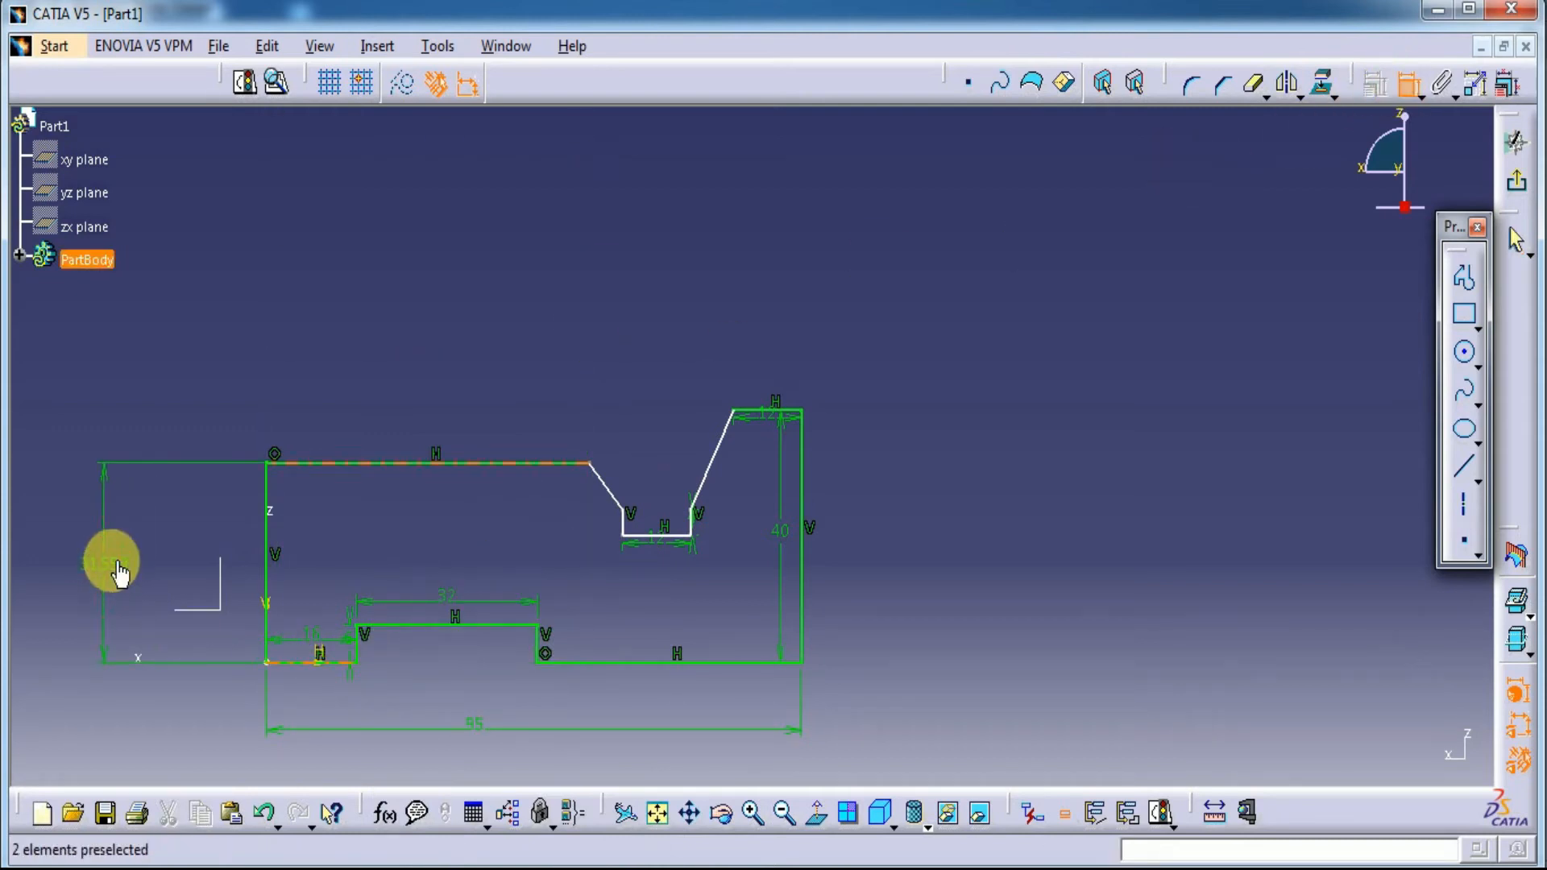
click(120, 574)
double_click(117, 568)
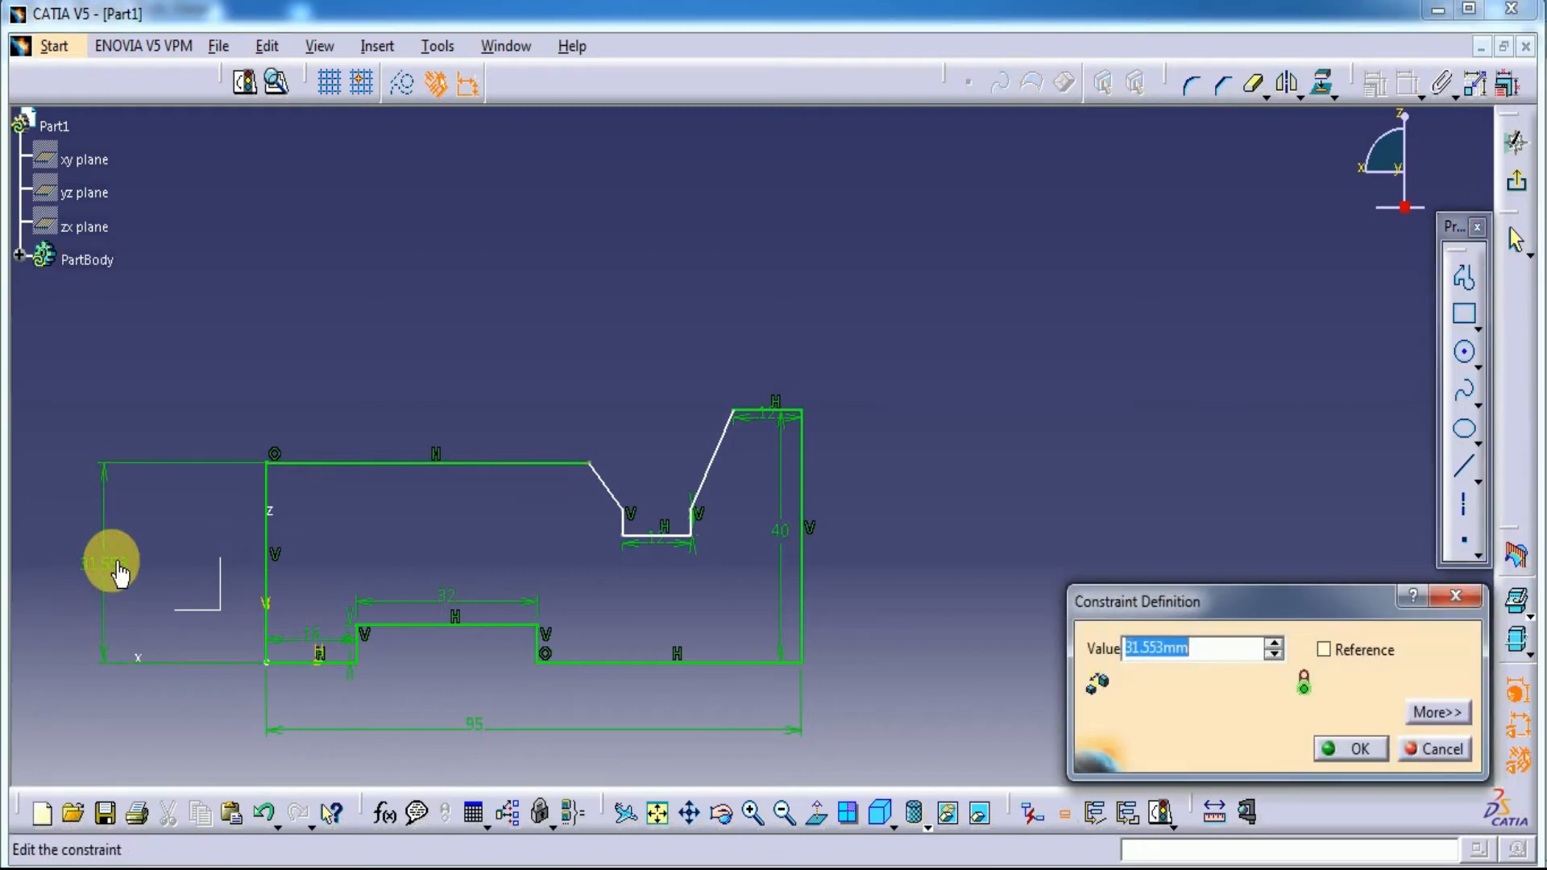
text(32)
click(117, 569)
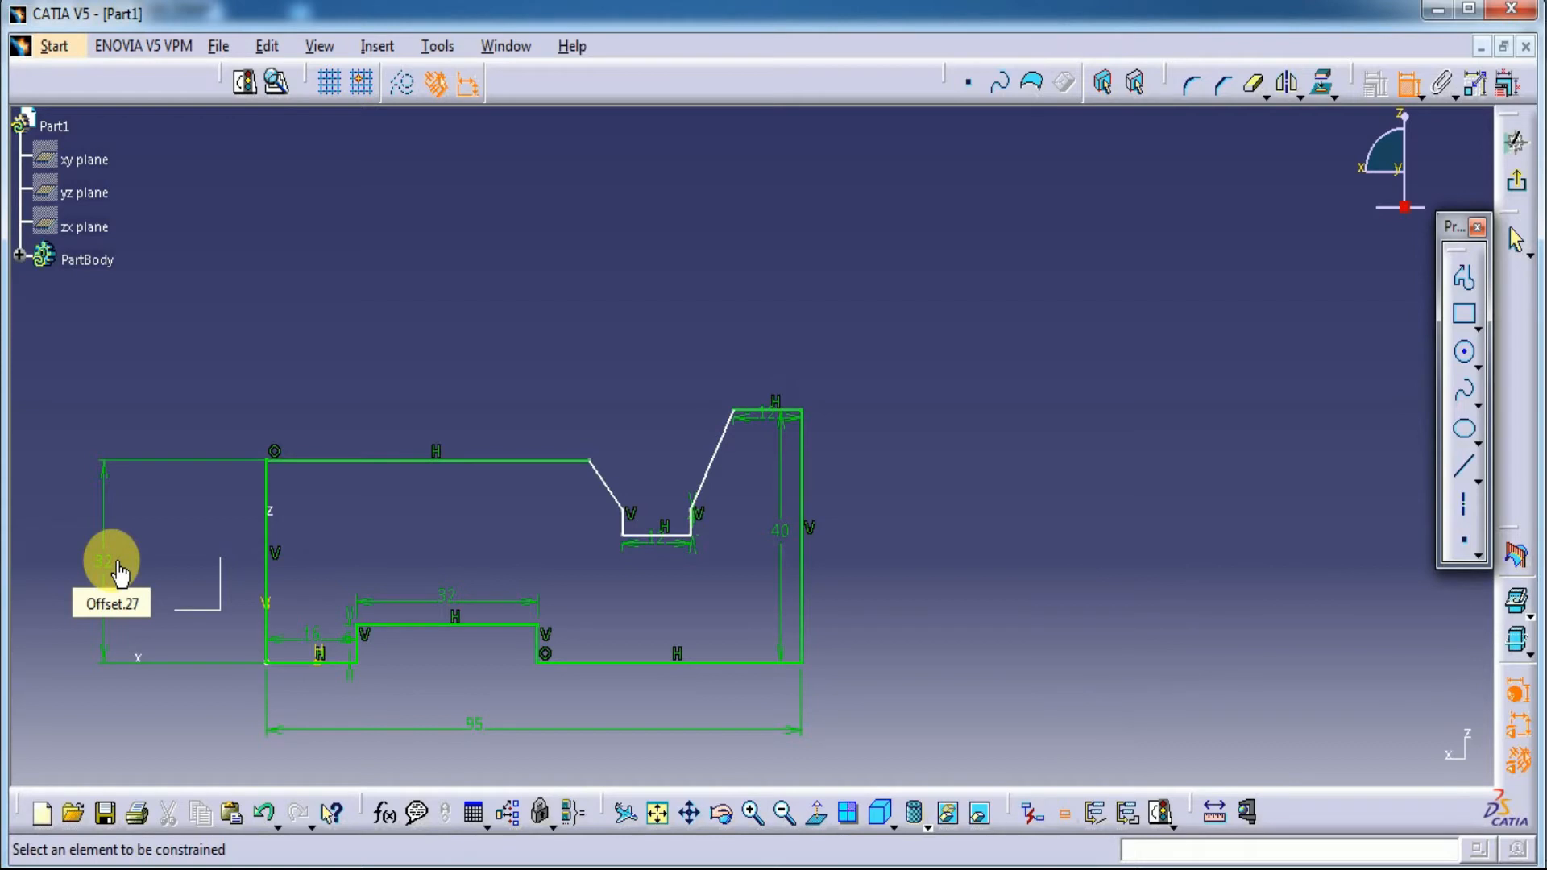
Step: Dimension the length of the long top edge and set it to 56 mm
click(337, 460)
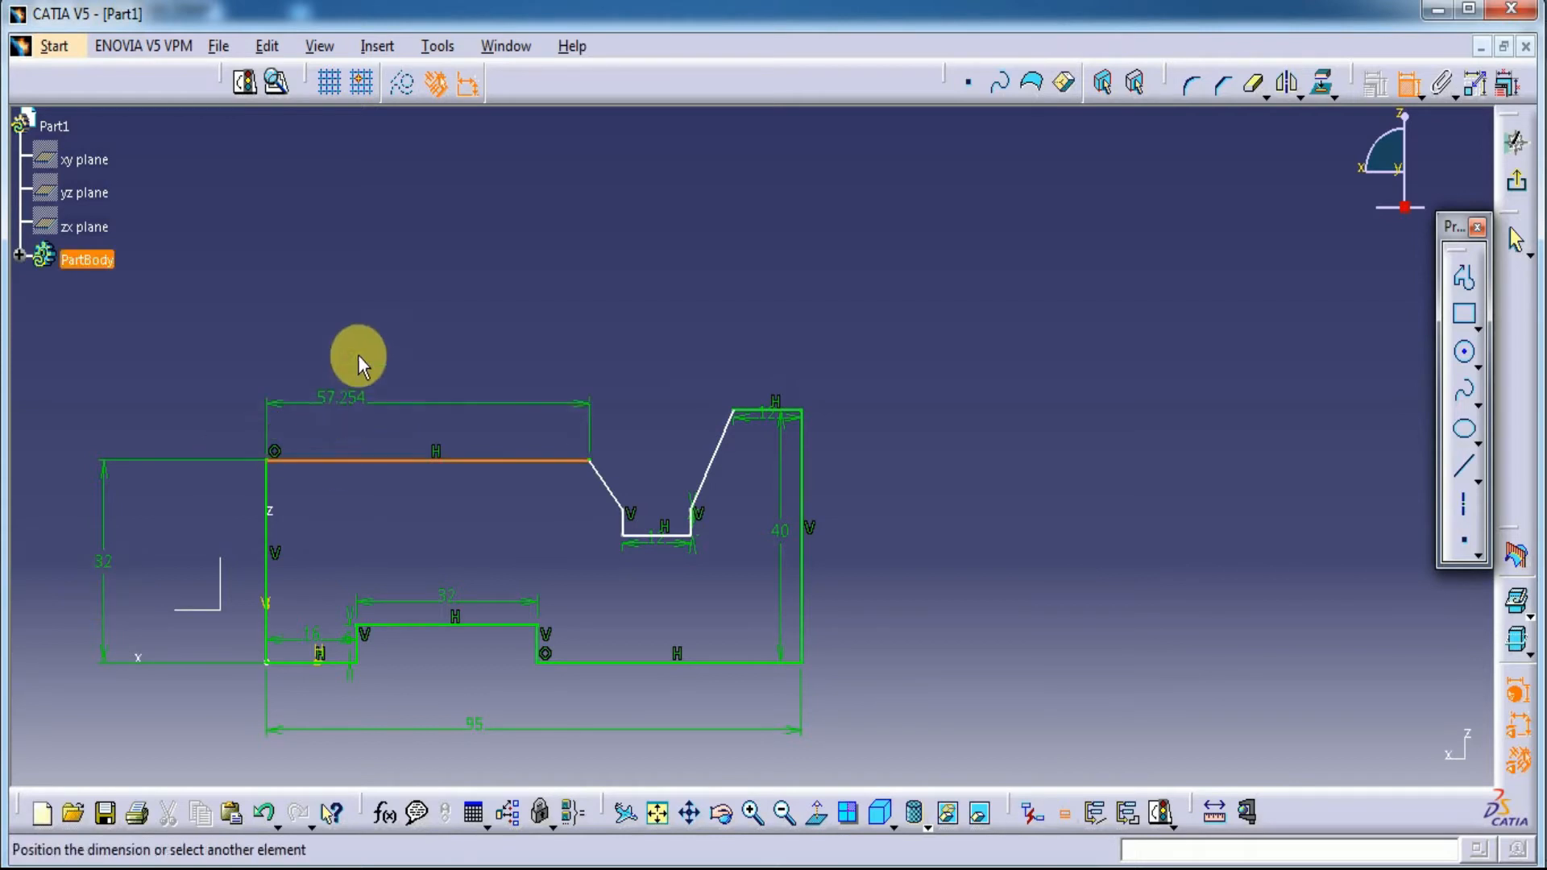
click(369, 337)
double_click(379, 342)
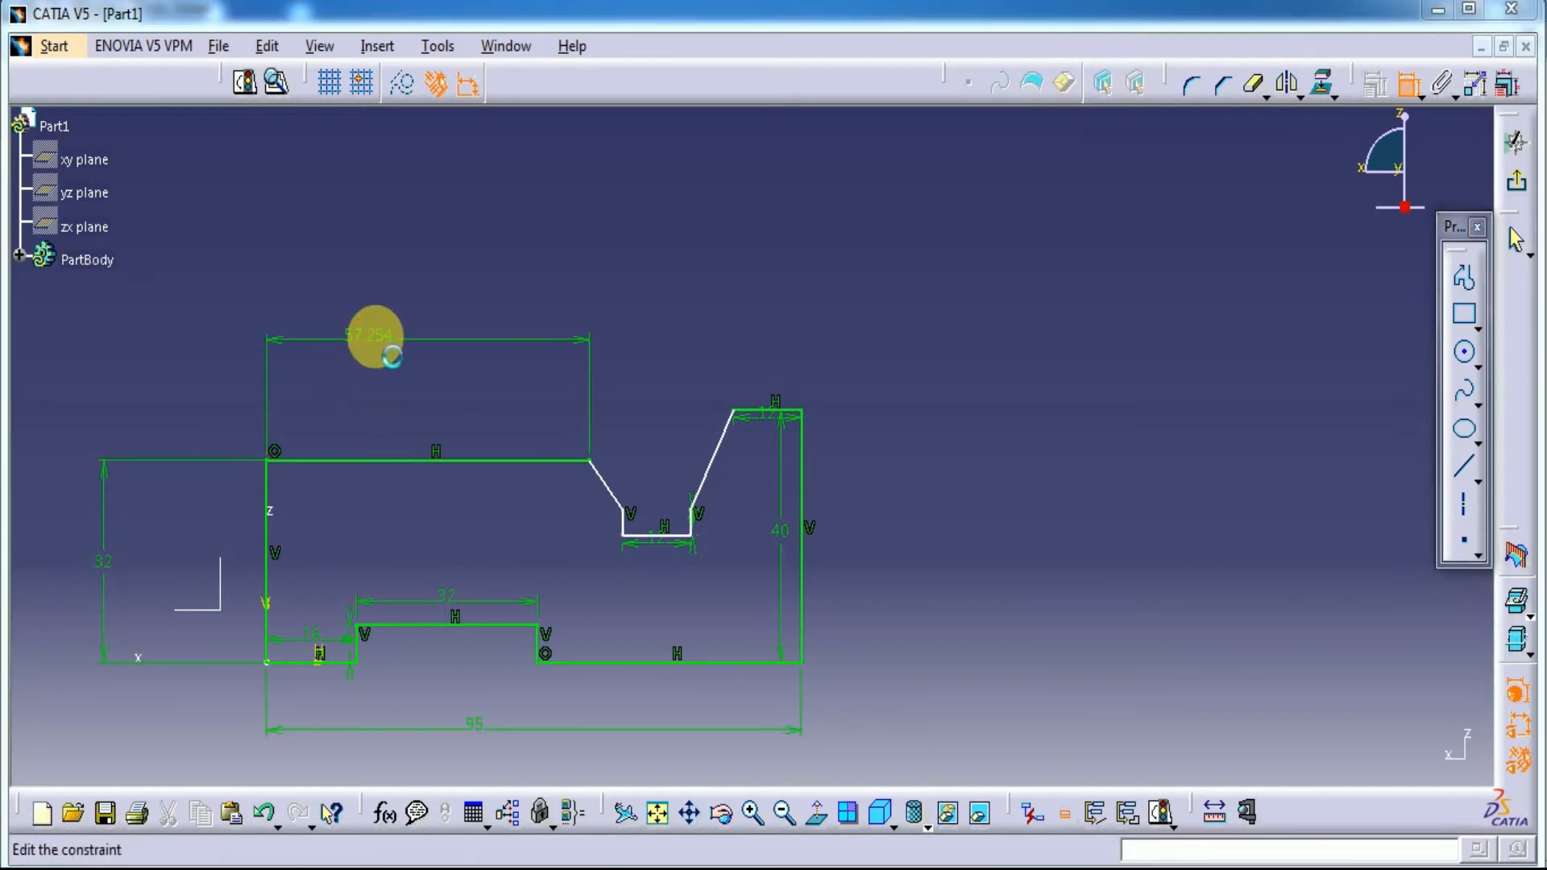
text(56)
key(Return)
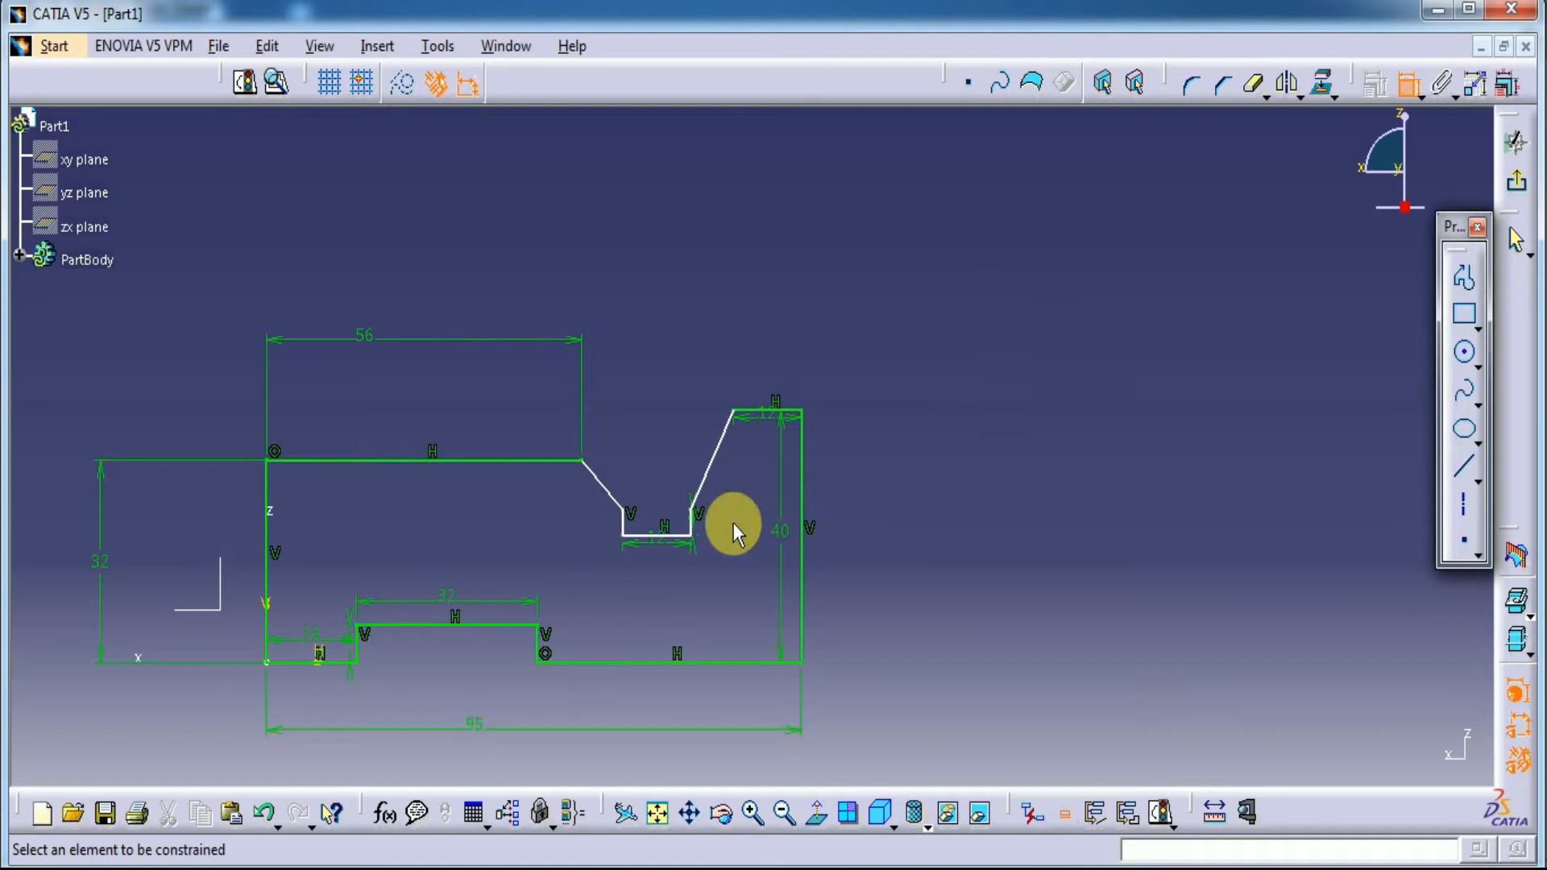
Step: Dimension the groove floor's height above the bottom edge and set it to 16 mm
click(676, 535)
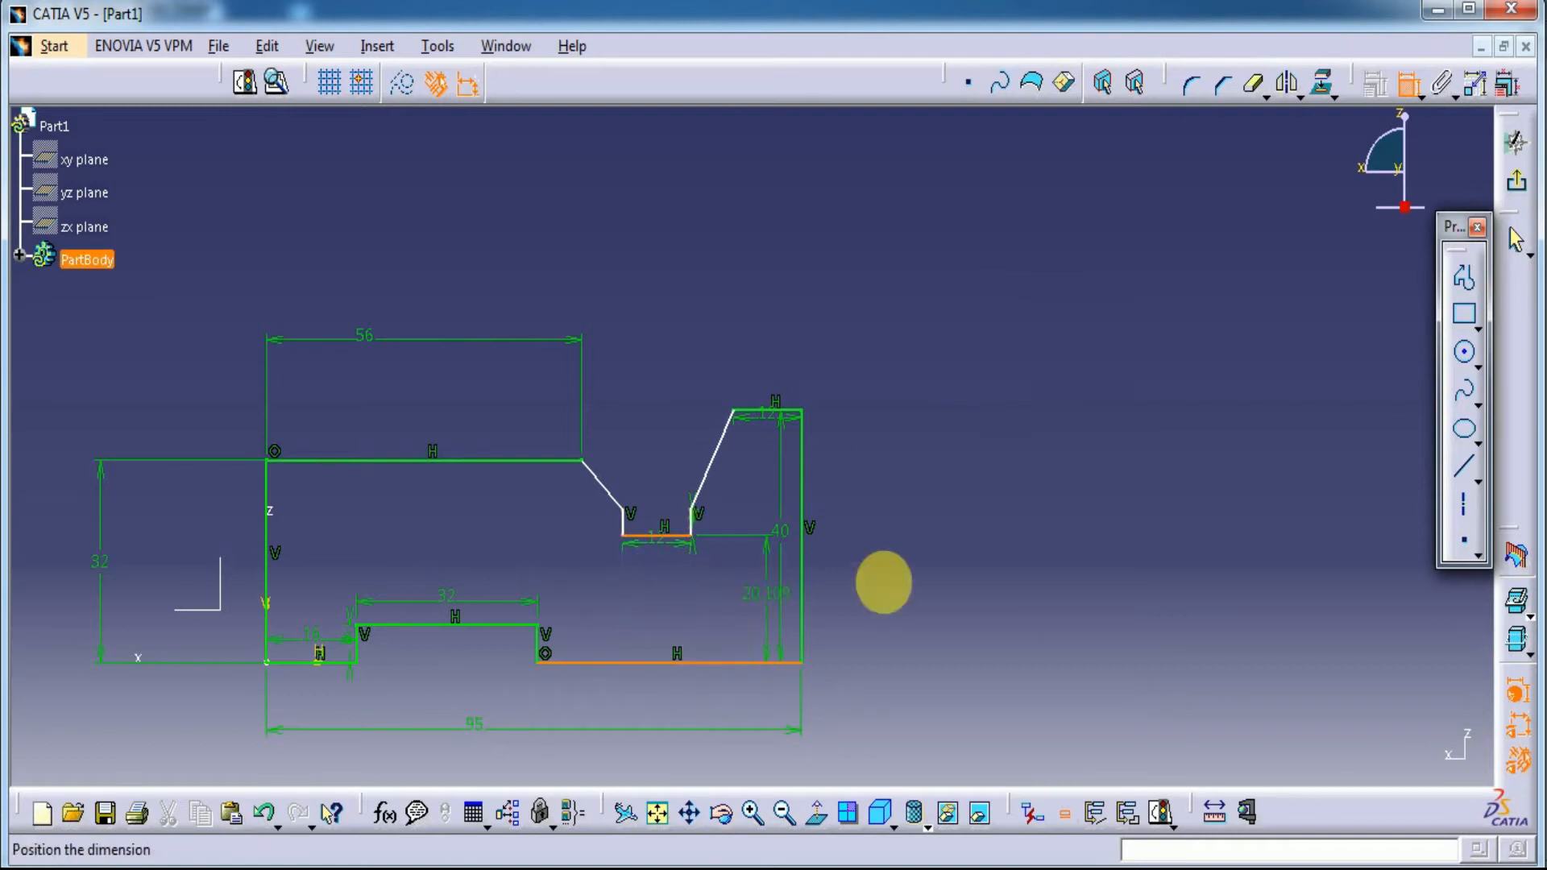
click(994, 554)
double_click(997, 554)
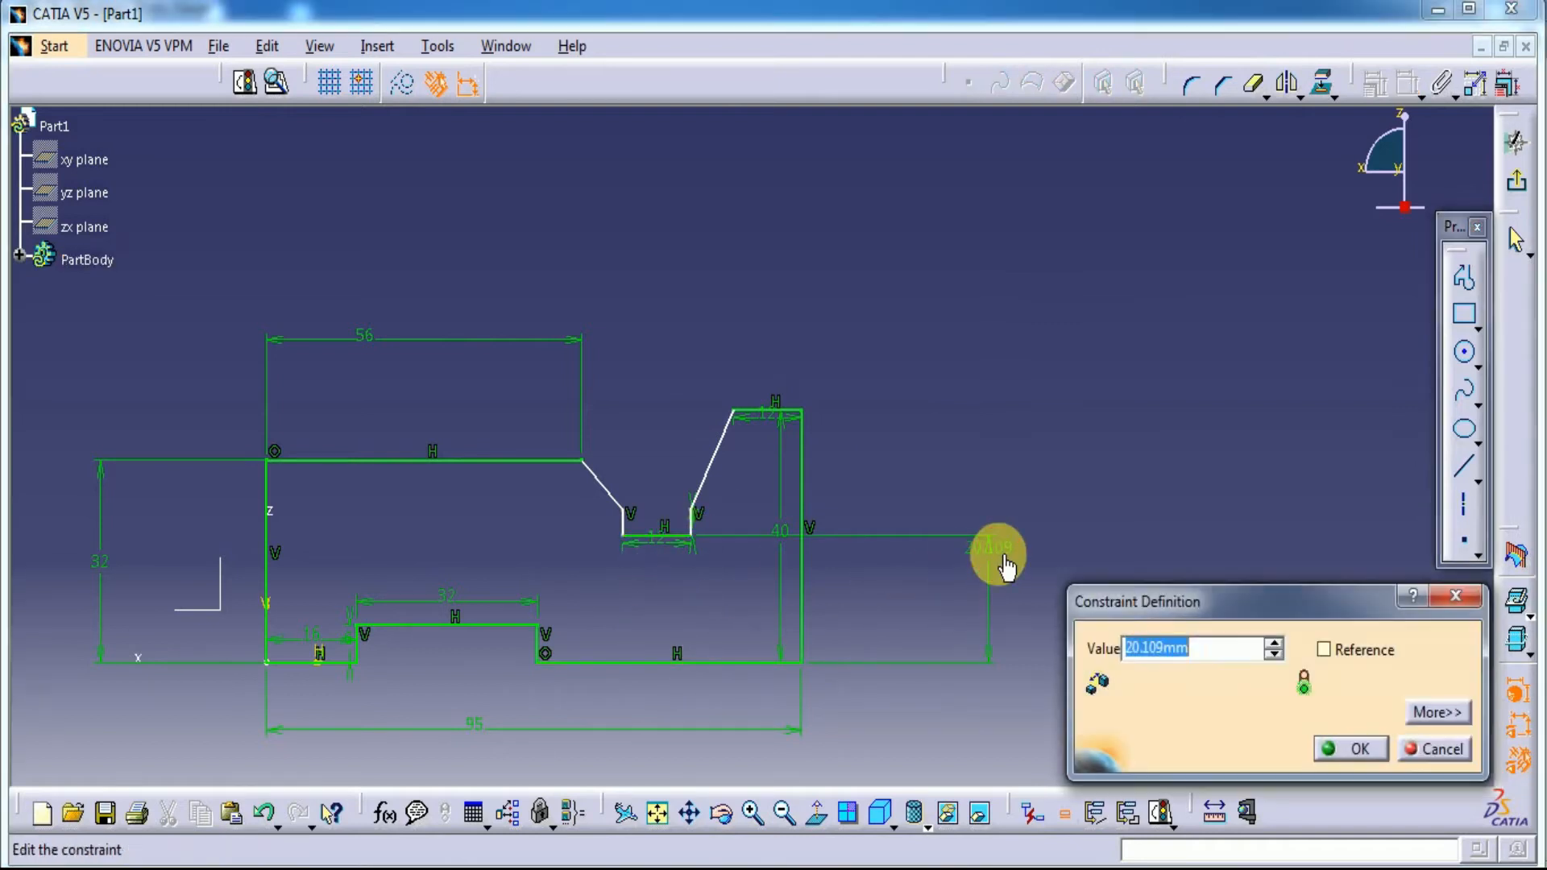
text(16)
key(Return)
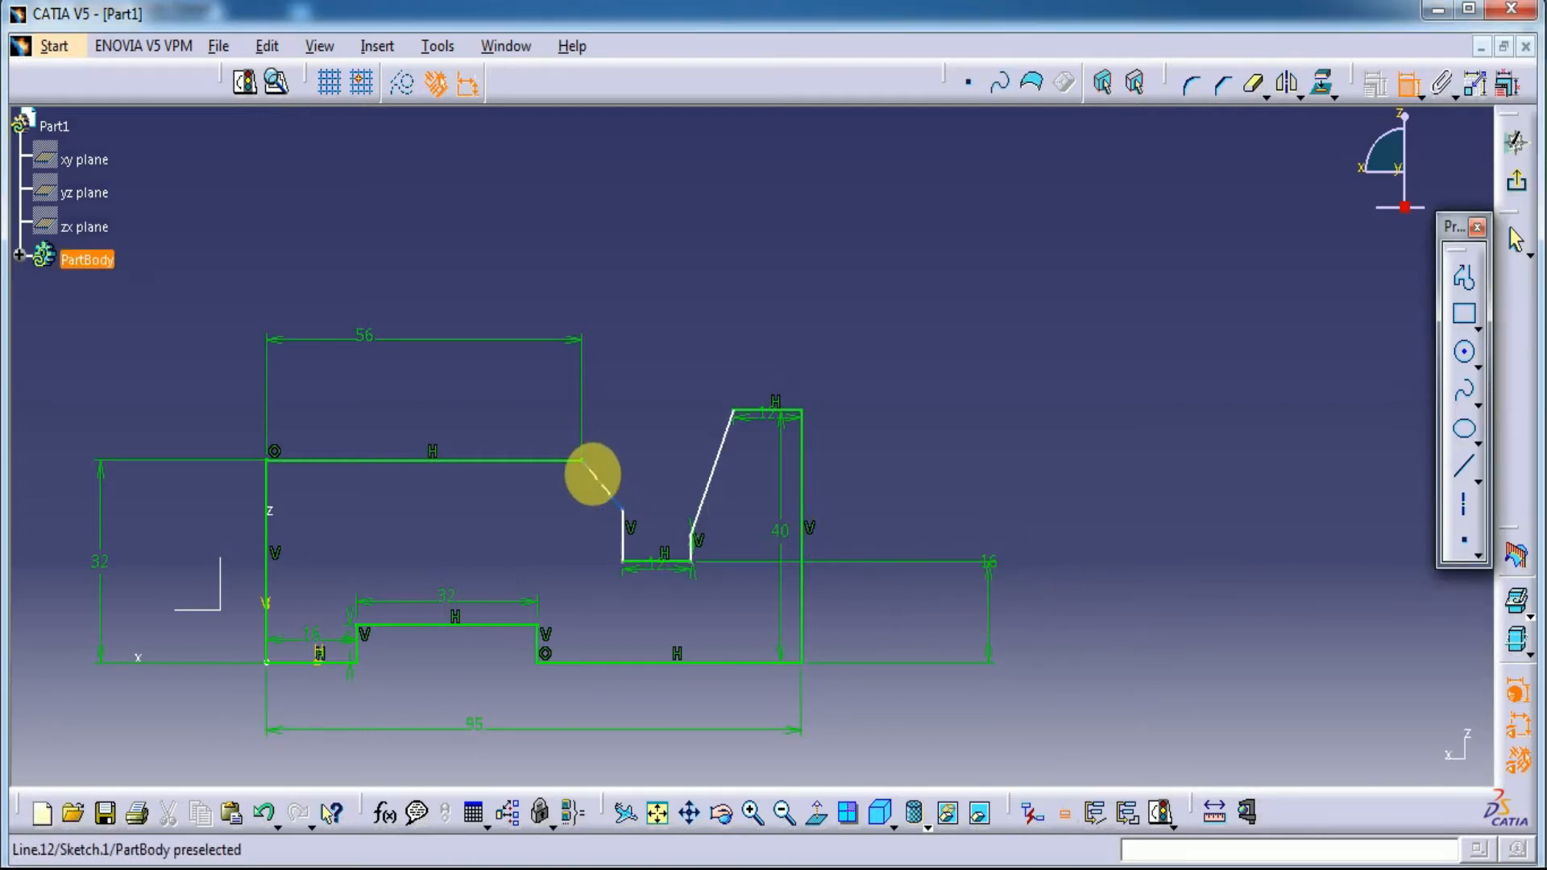
Step: Dimension the horizontal offset from the long top edge's inner end to the groove's near vertical wall and set it to 6 mm
click(580, 461)
click(622, 535)
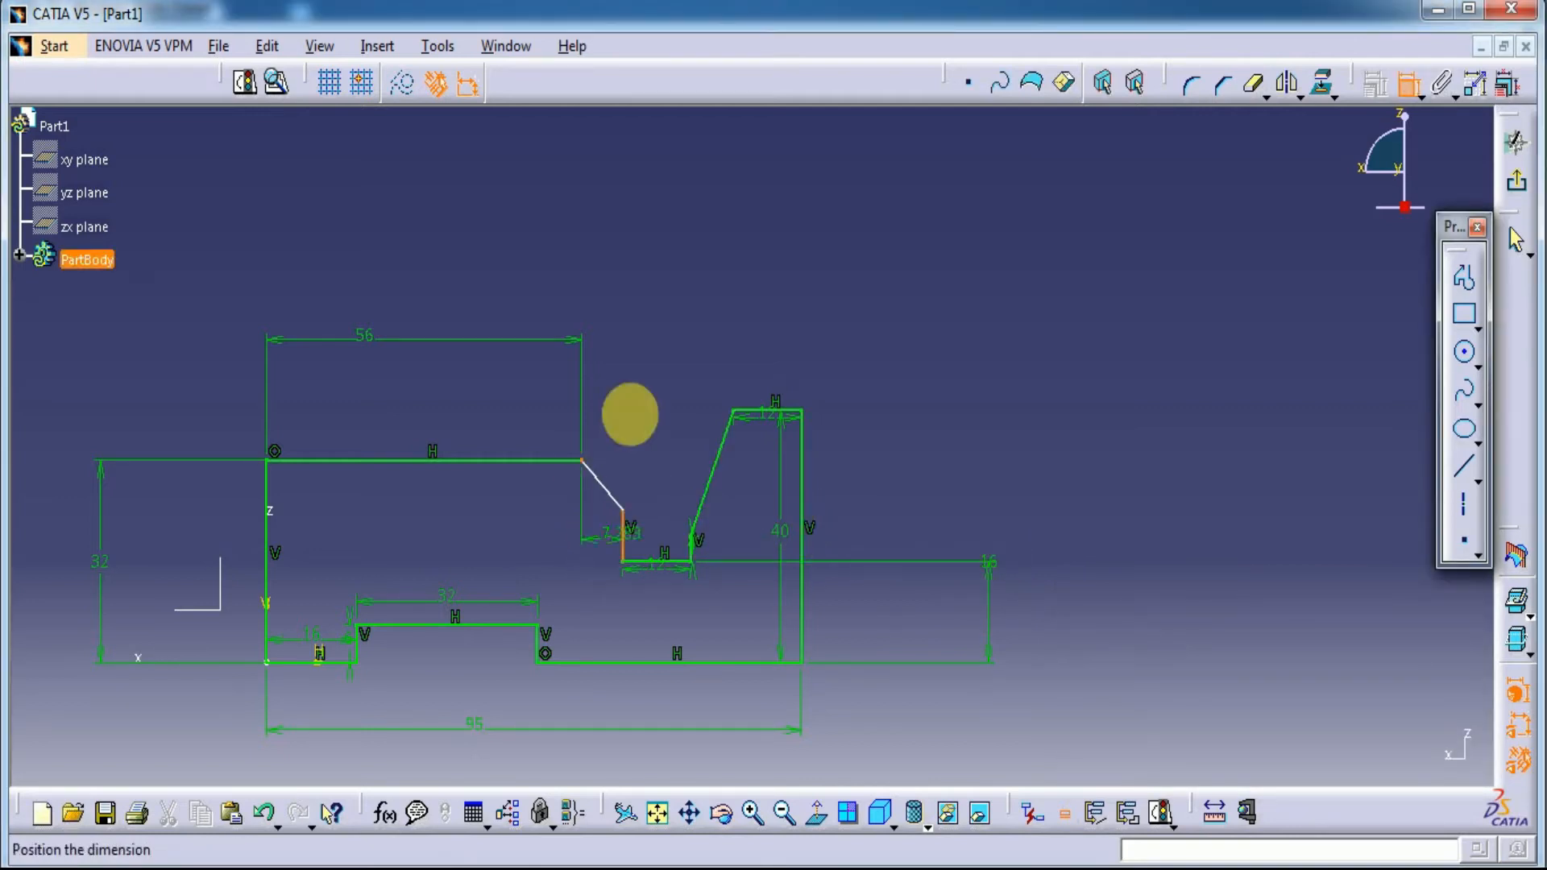
click(717, 291)
double_click(717, 290)
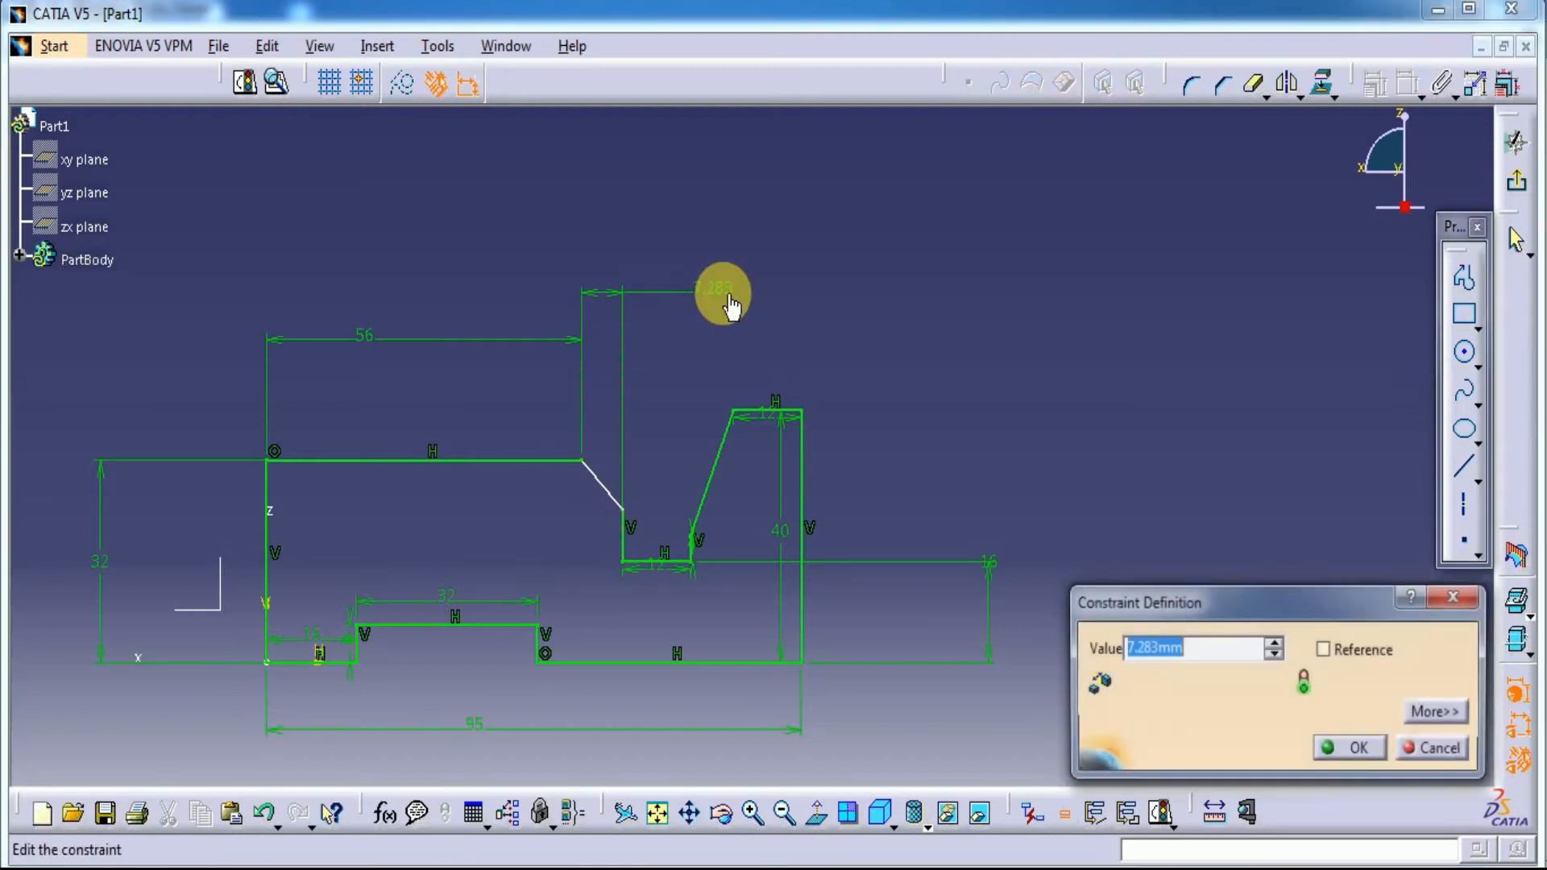
text(5)
key(Return)
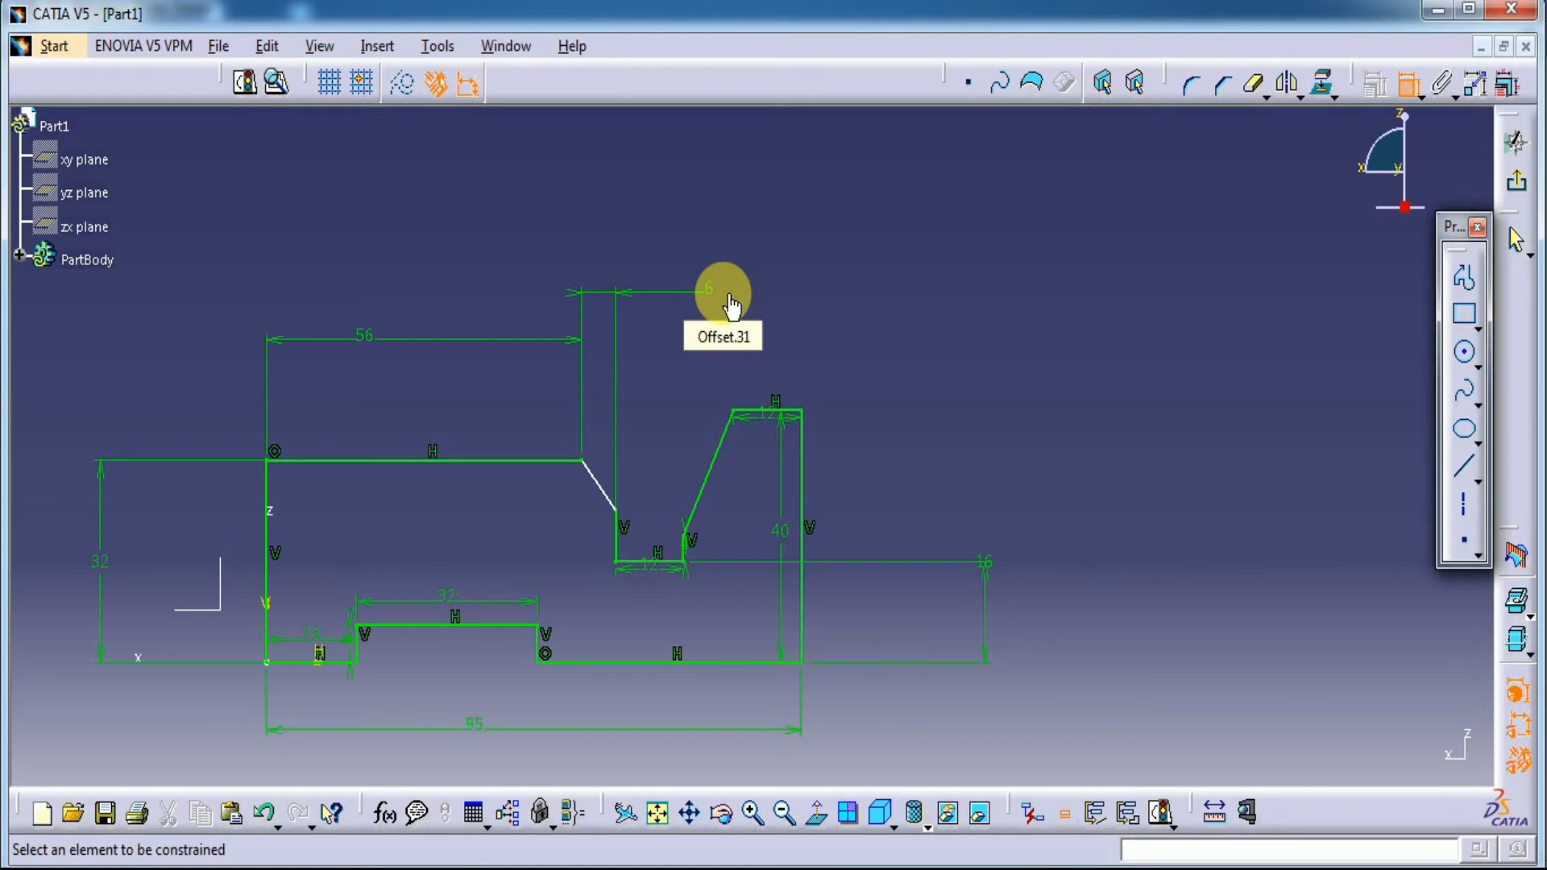
Step: Dimension the groove's short vertical wall next to the long top edge and set its length to 4 mm
click(1406, 83)
click(617, 542)
click(549, 535)
click(549, 531)
double_click(553, 535)
text(4)
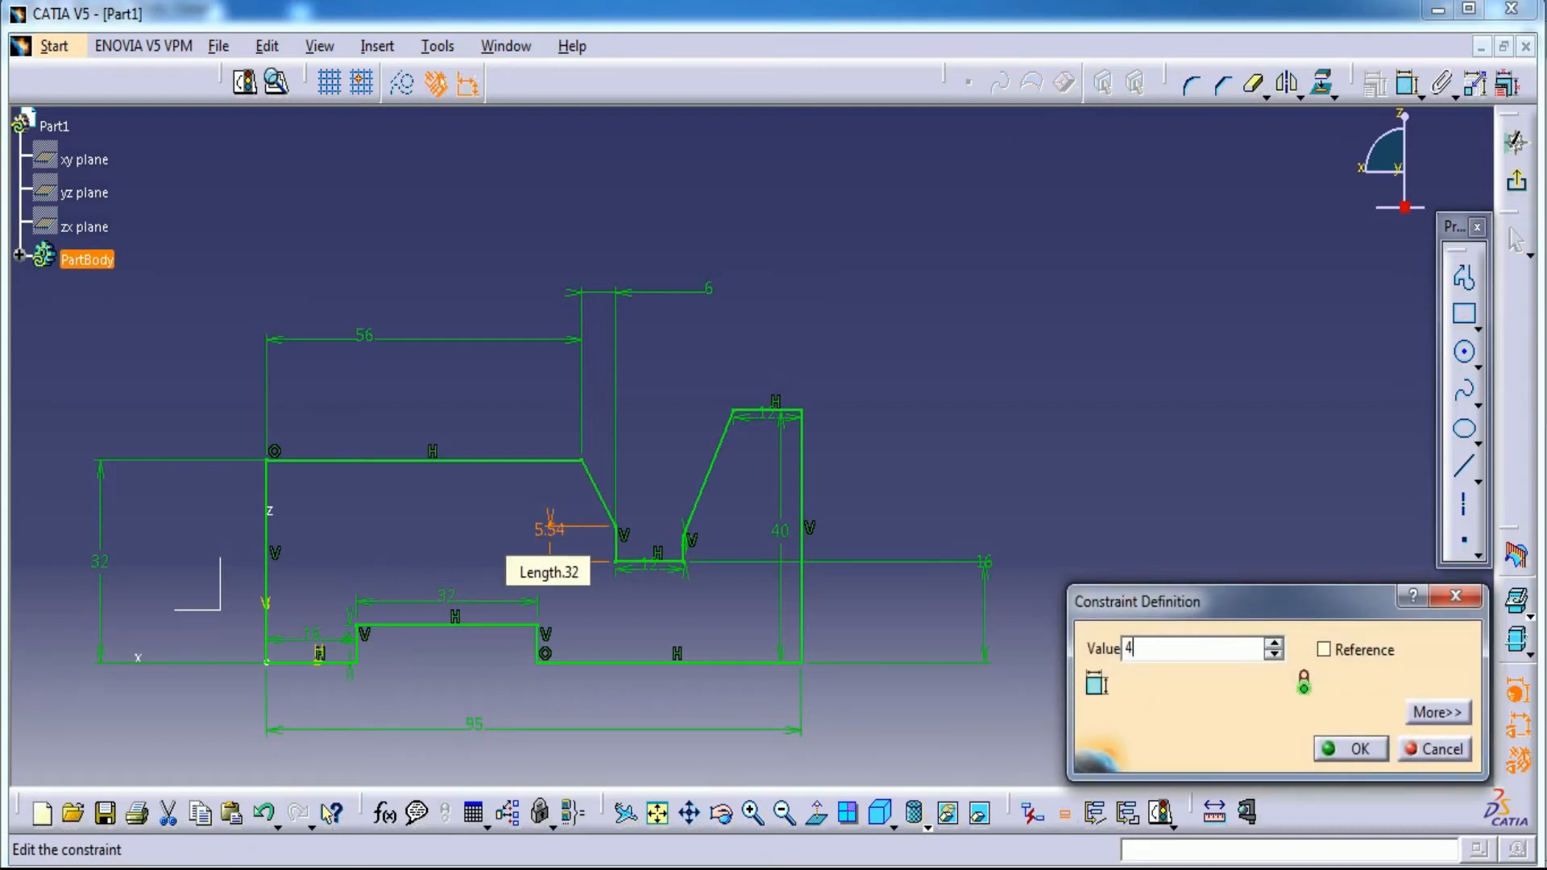
key(Return)
click(972, 344)
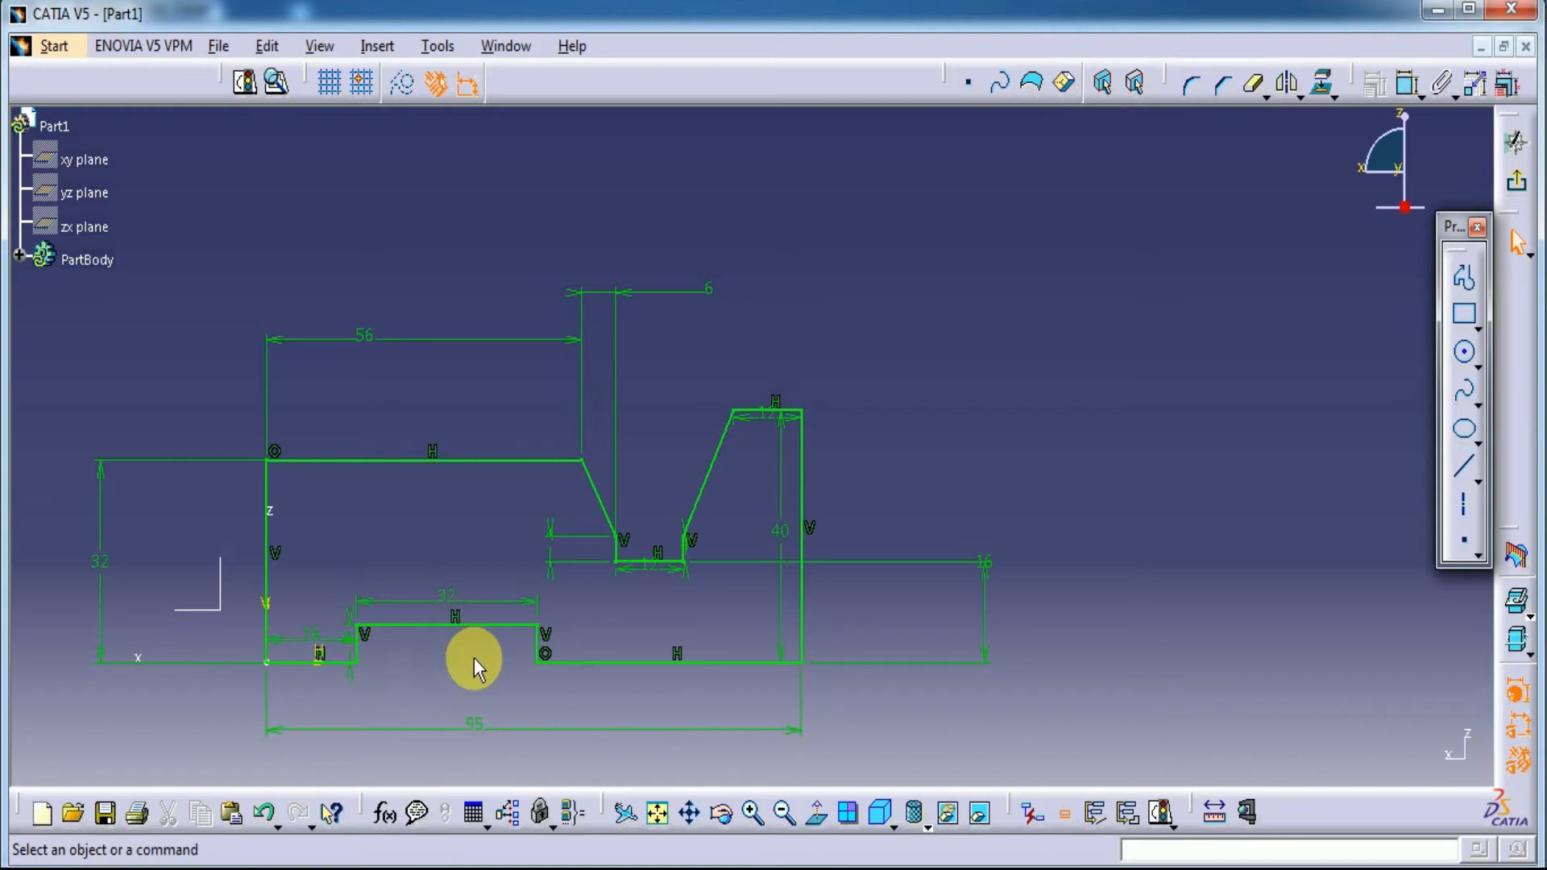
Step: Finish the sketch and pad the profile 20 mm with mirrored extent
click(1517, 180)
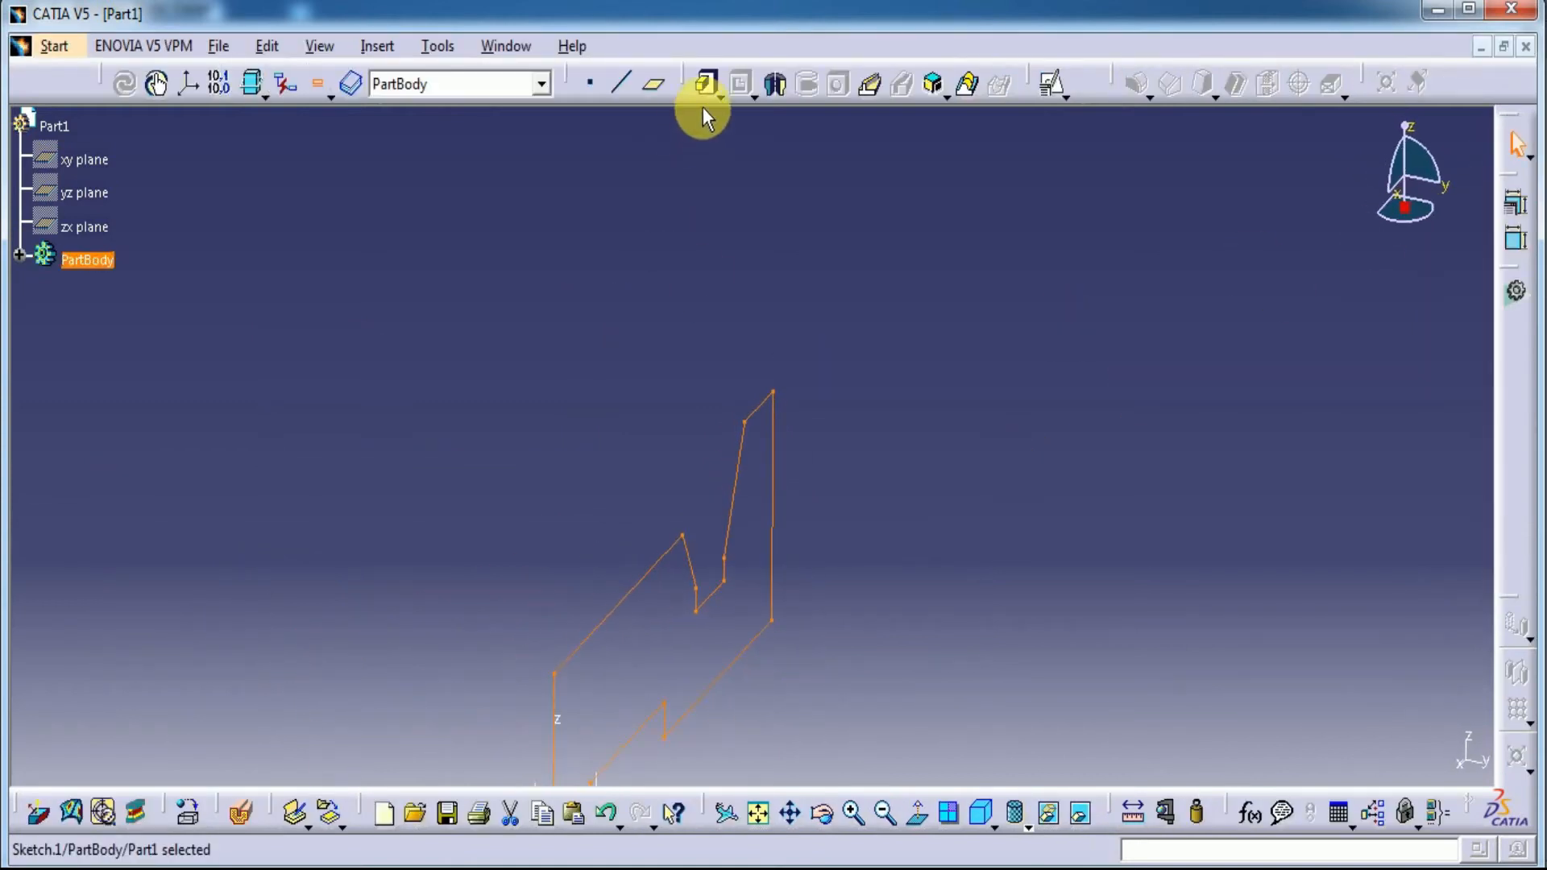
click(706, 83)
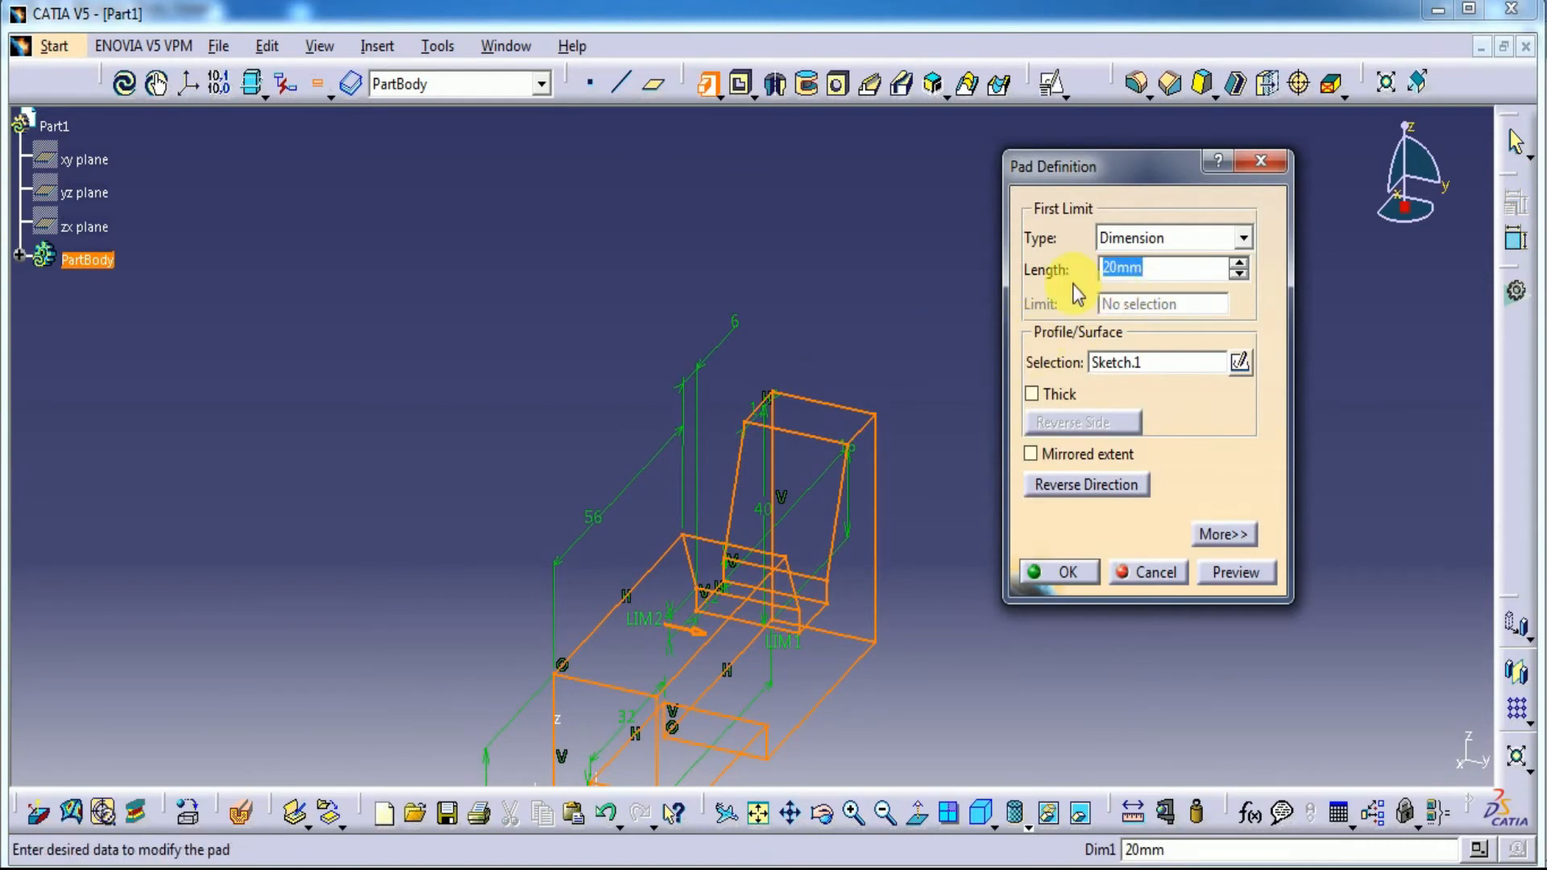
click(1041, 453)
click(1230, 574)
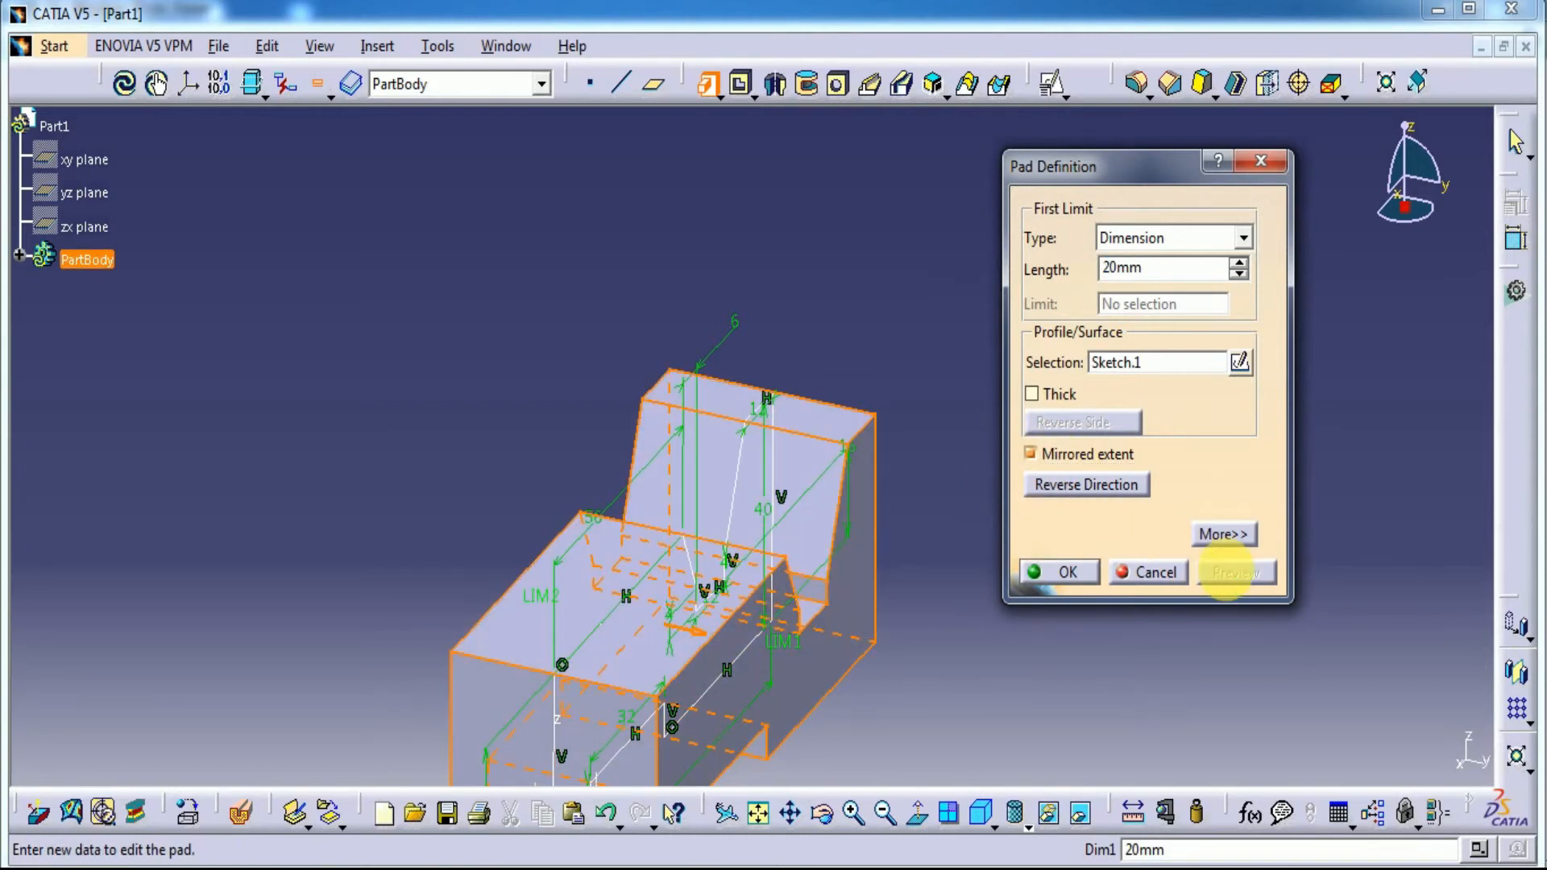
click(1065, 572)
middle_drag(991, 598, 1074, 538)
middle_drag(973, 543, 975, 551)
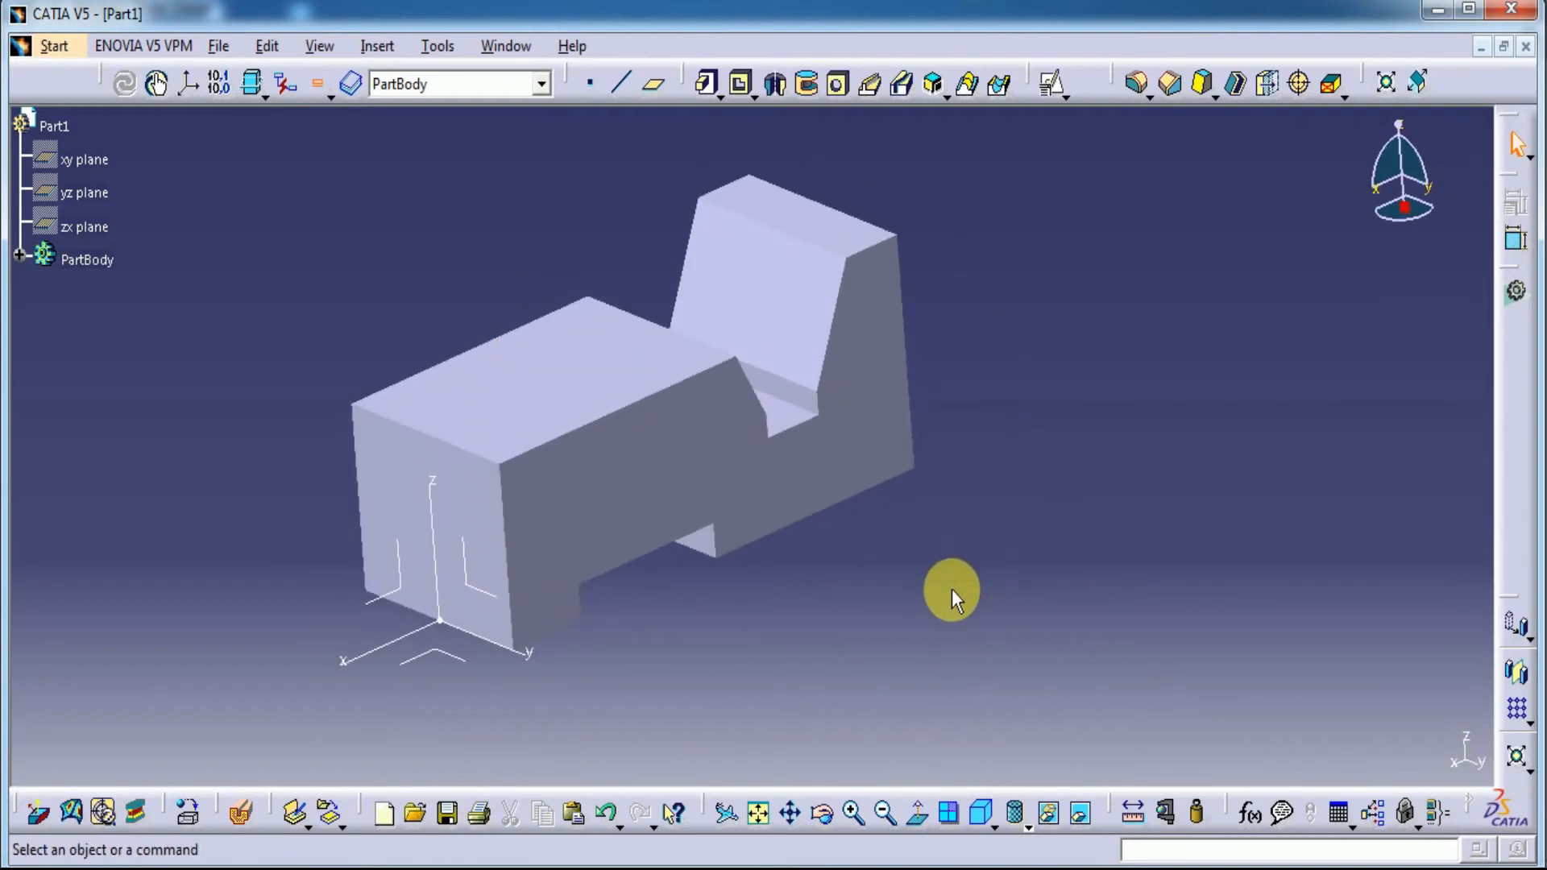
Step: Check the reference drawing, return to CATIA, and open a positioned sketch on the block's 32 mm high end face
key(alt+Tab)
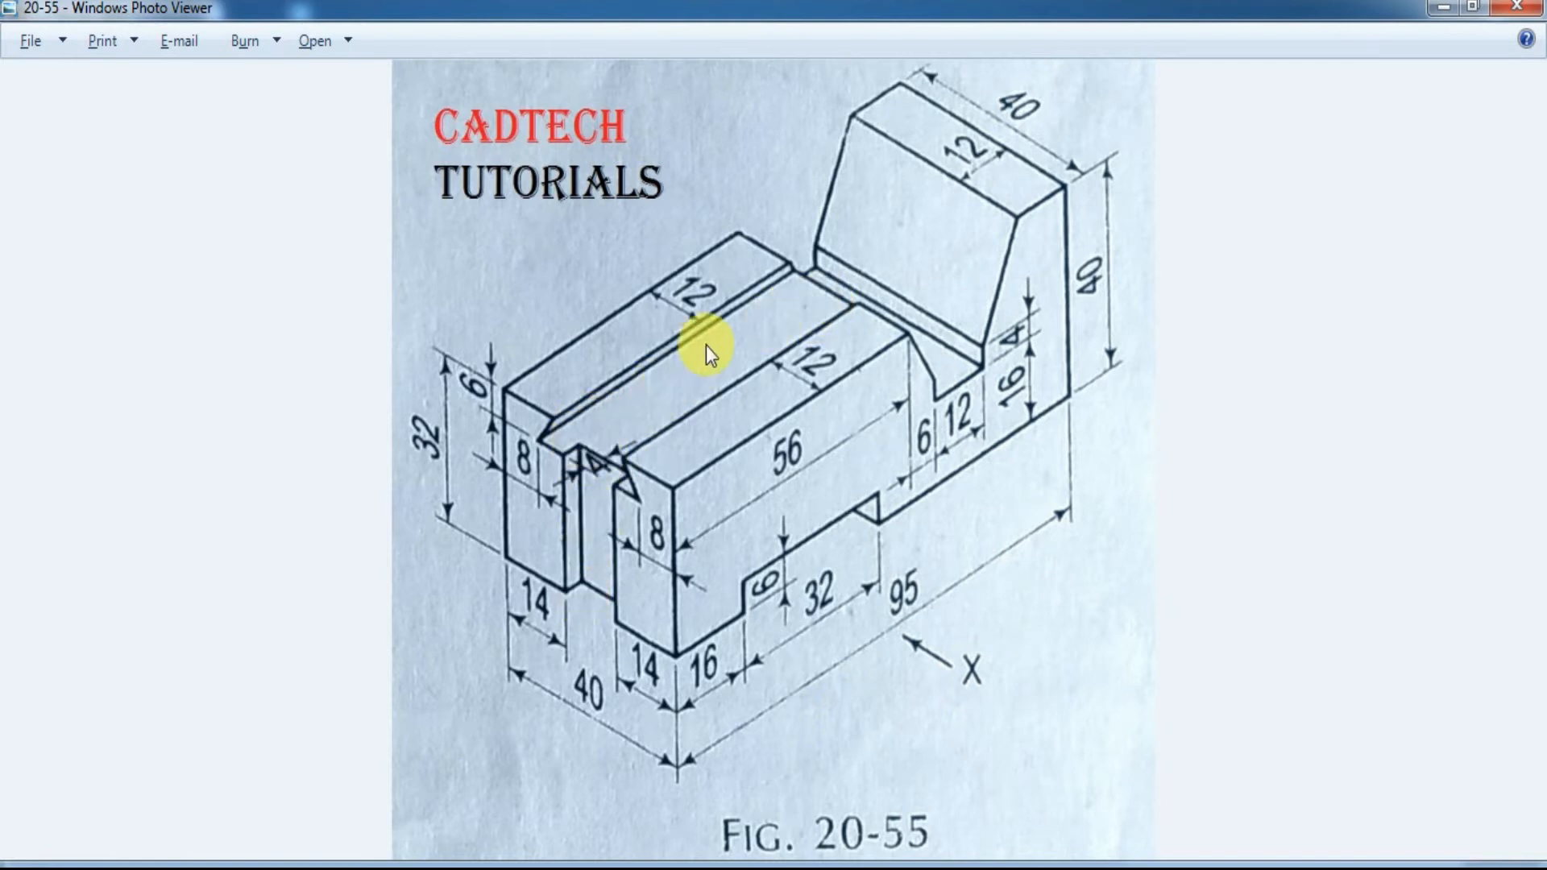
key(alt+Tab)
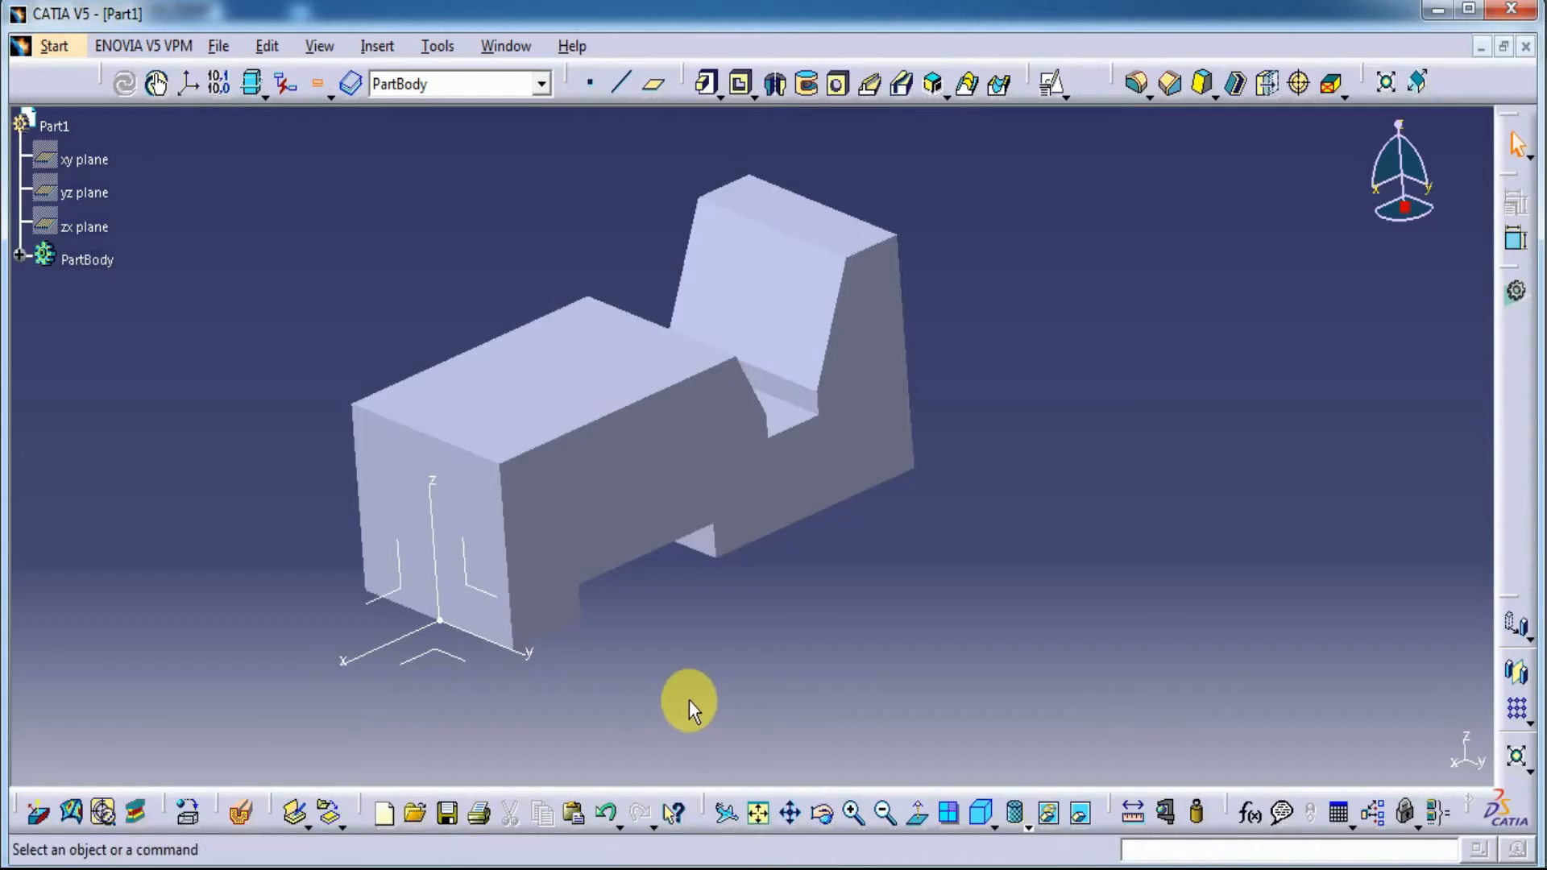
click(489, 528)
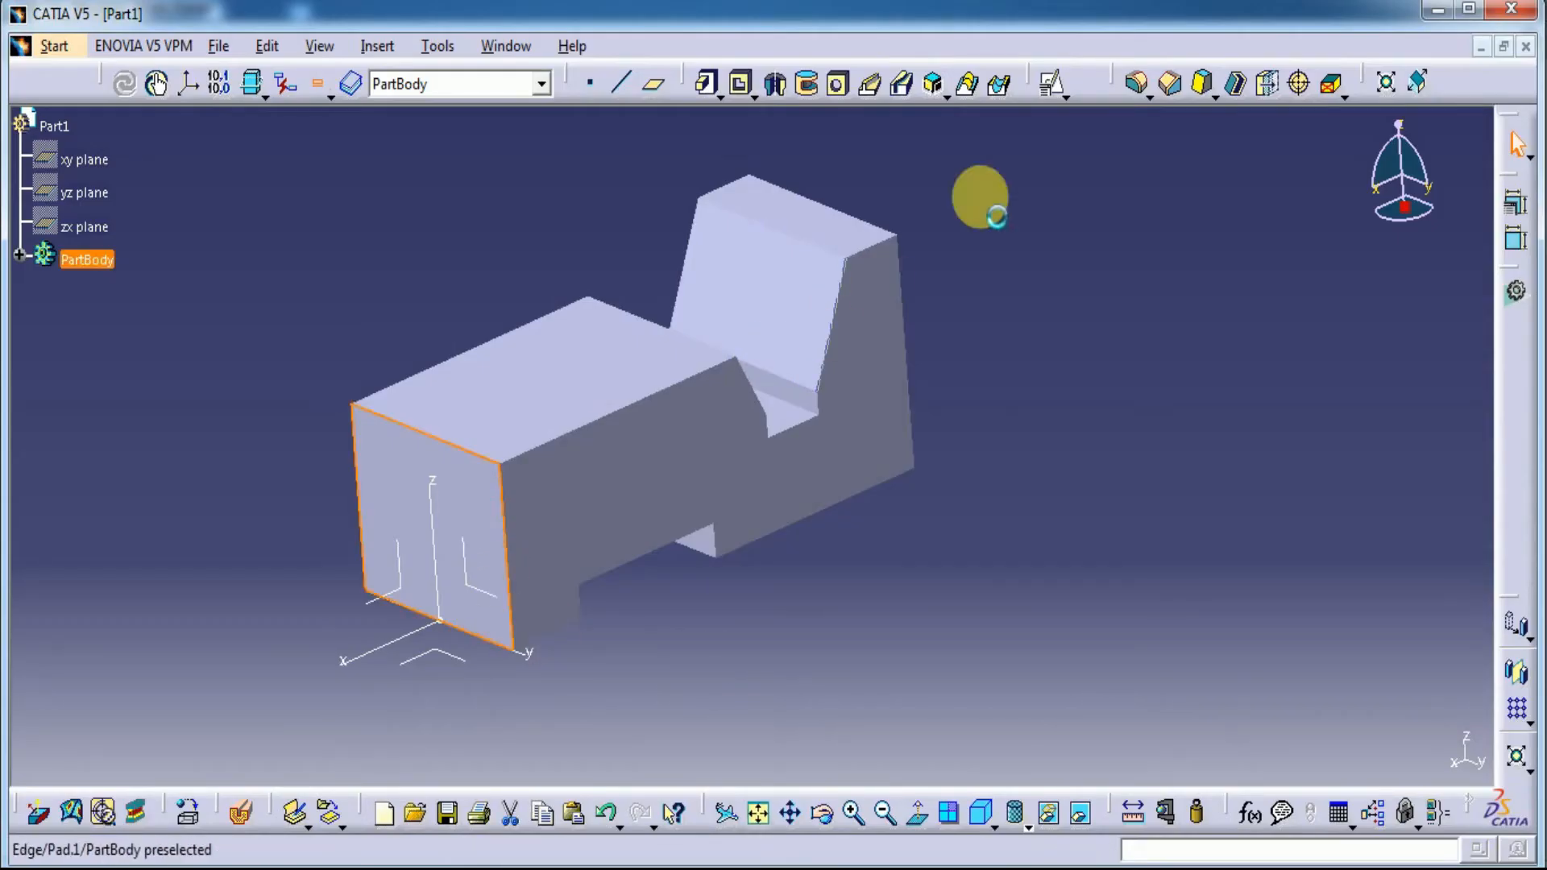
click(1060, 86)
click(1055, 87)
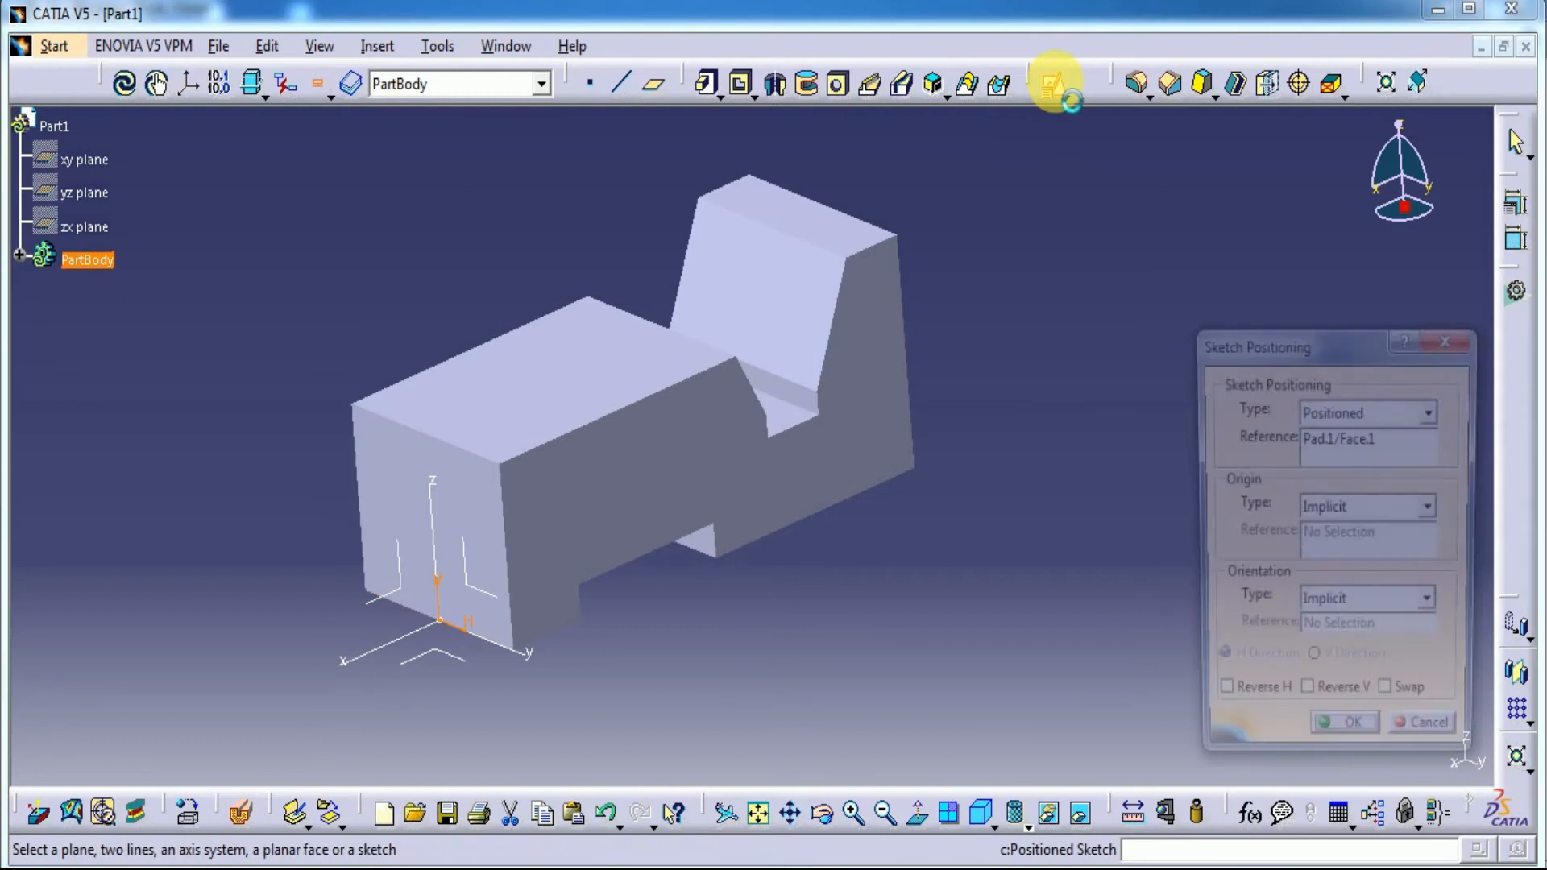
click(1345, 741)
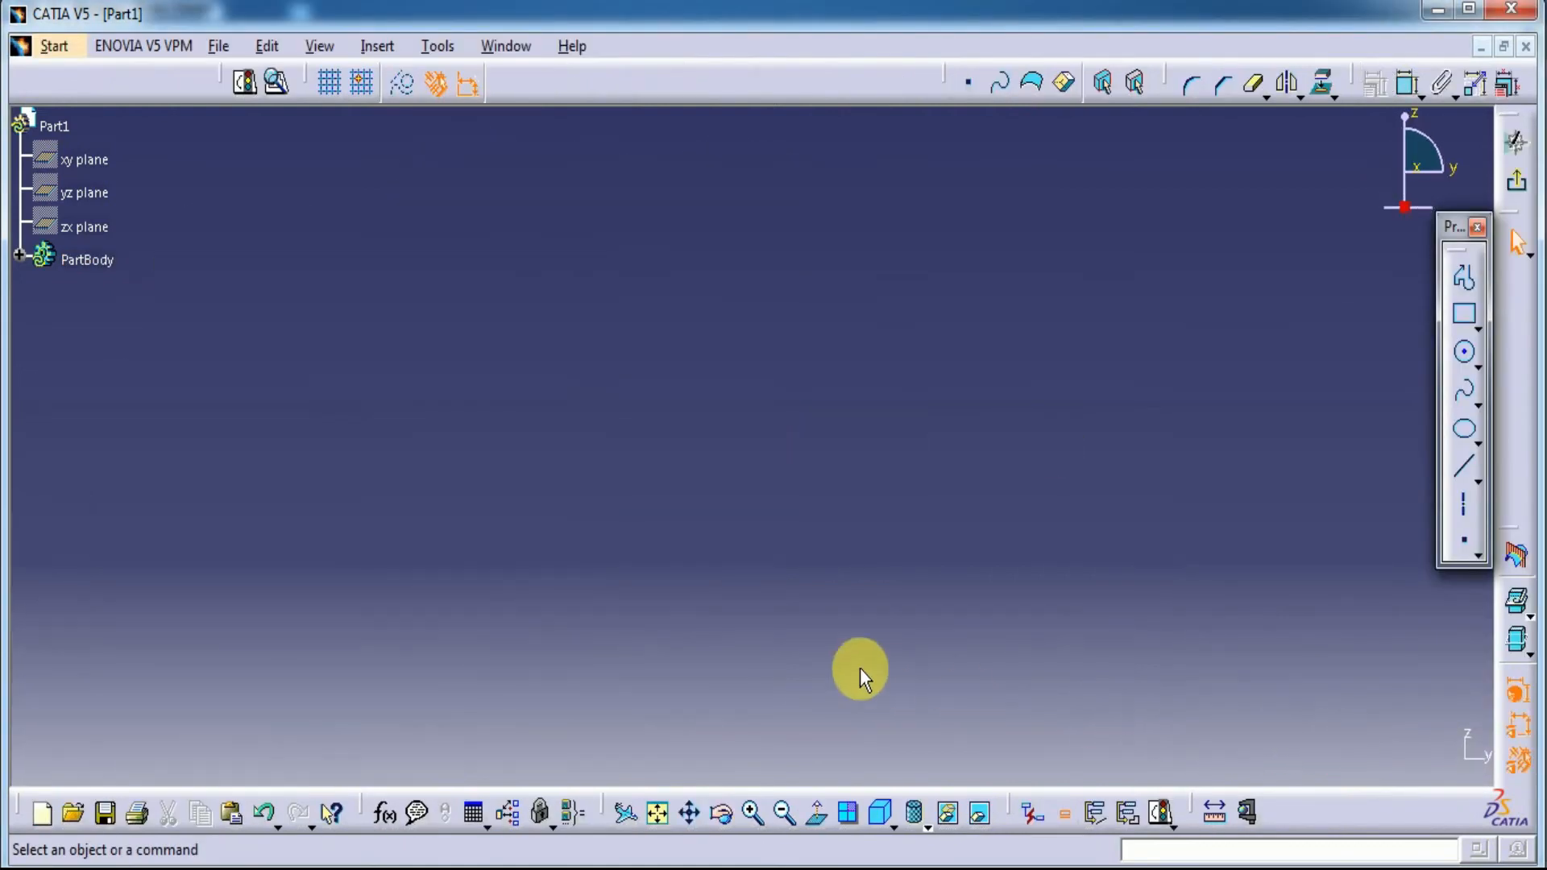
click(669, 812)
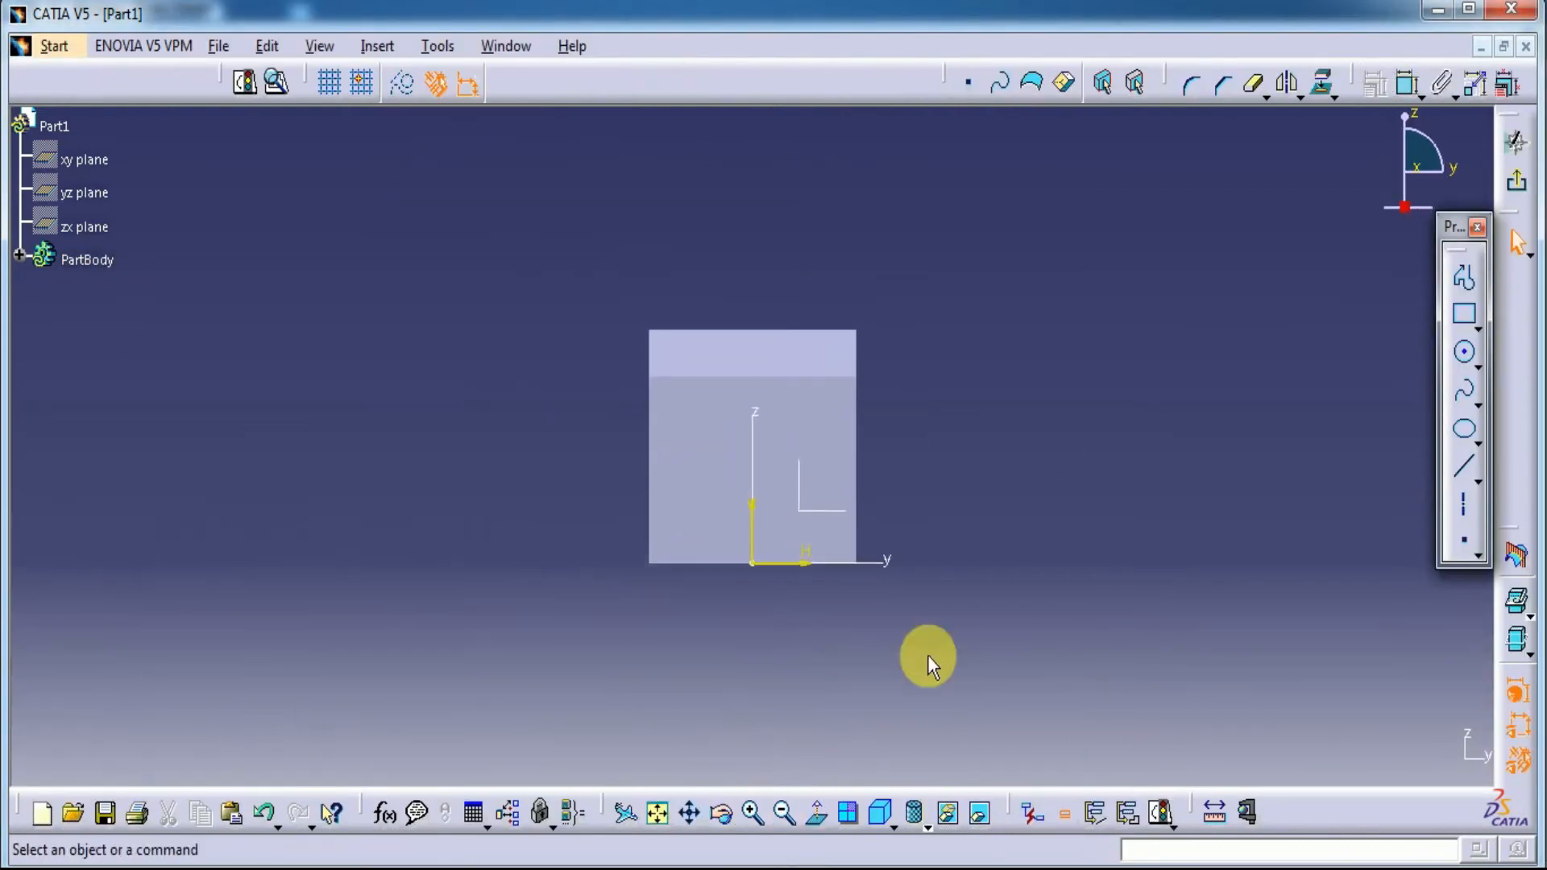
Step: Set the display mode to Shading with Edges without Smooth Edges
click(926, 825)
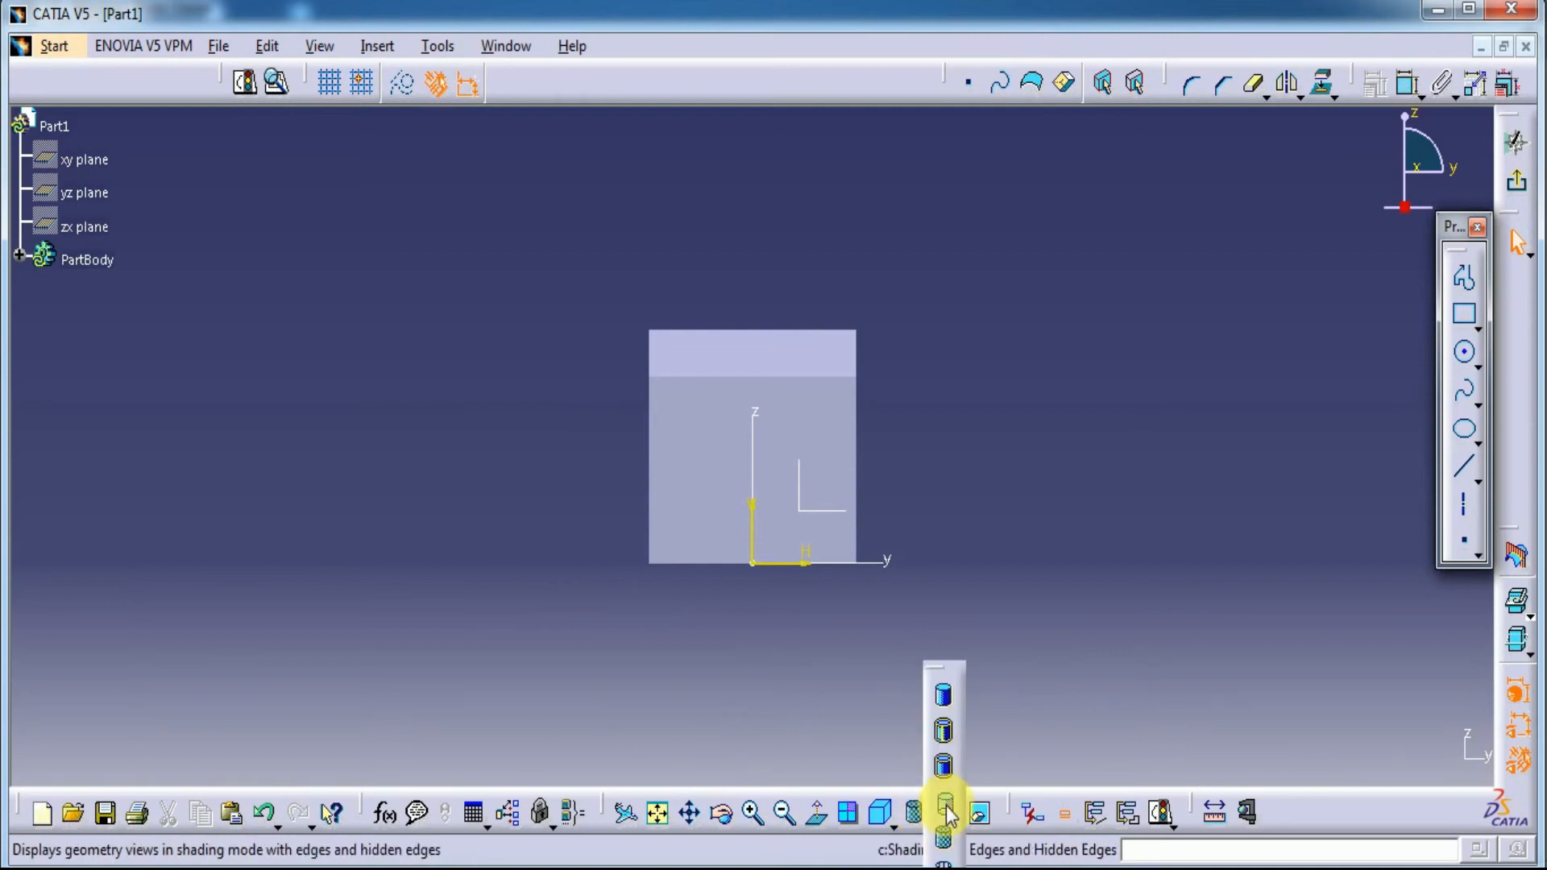
click(947, 808)
click(924, 822)
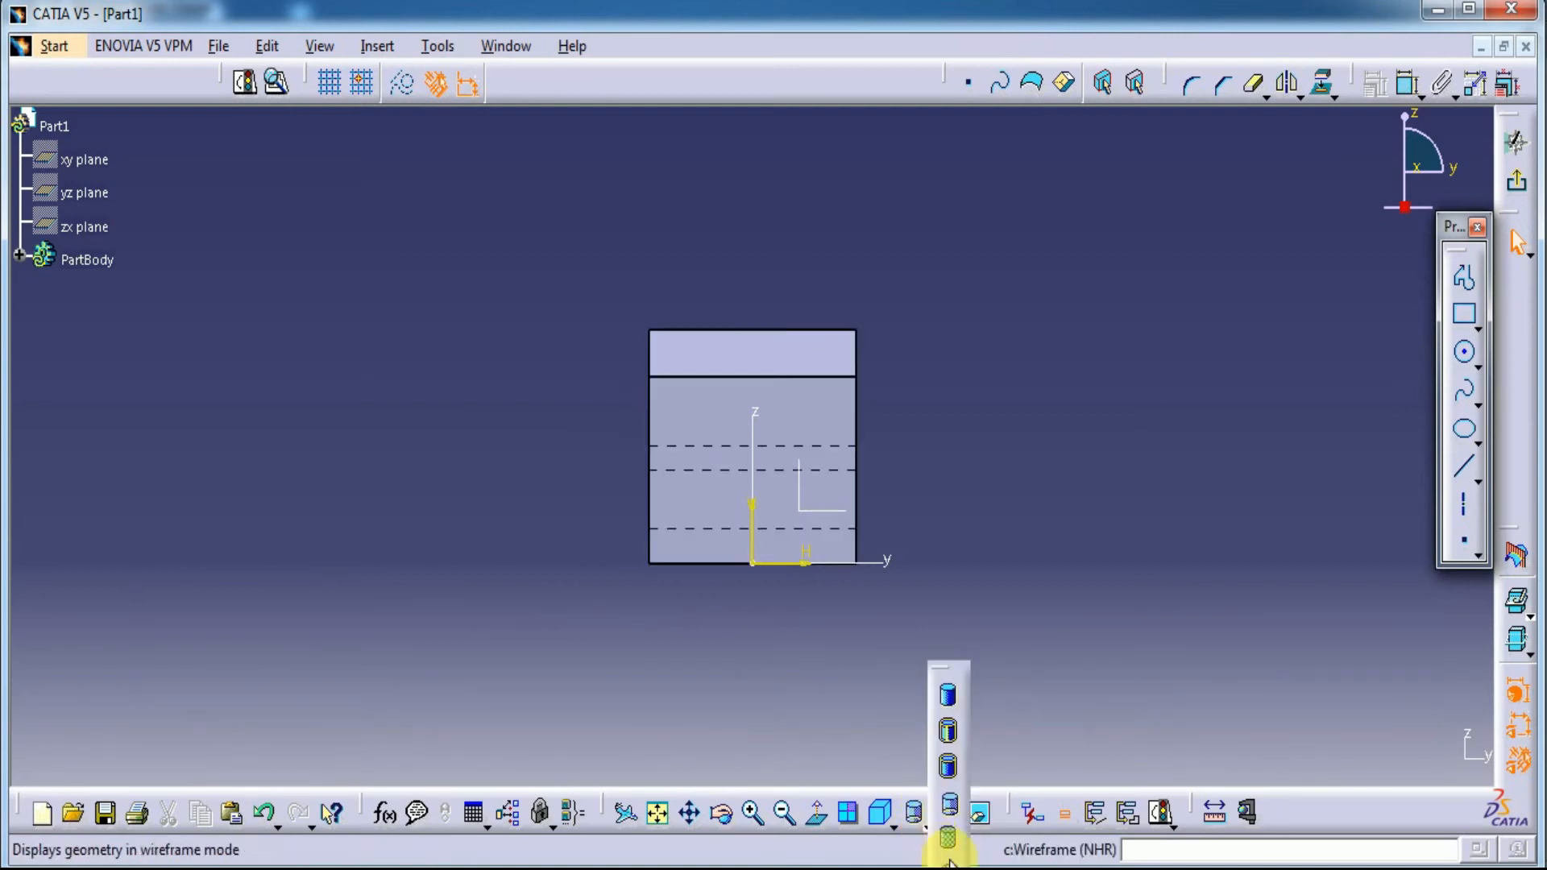
click(948, 771)
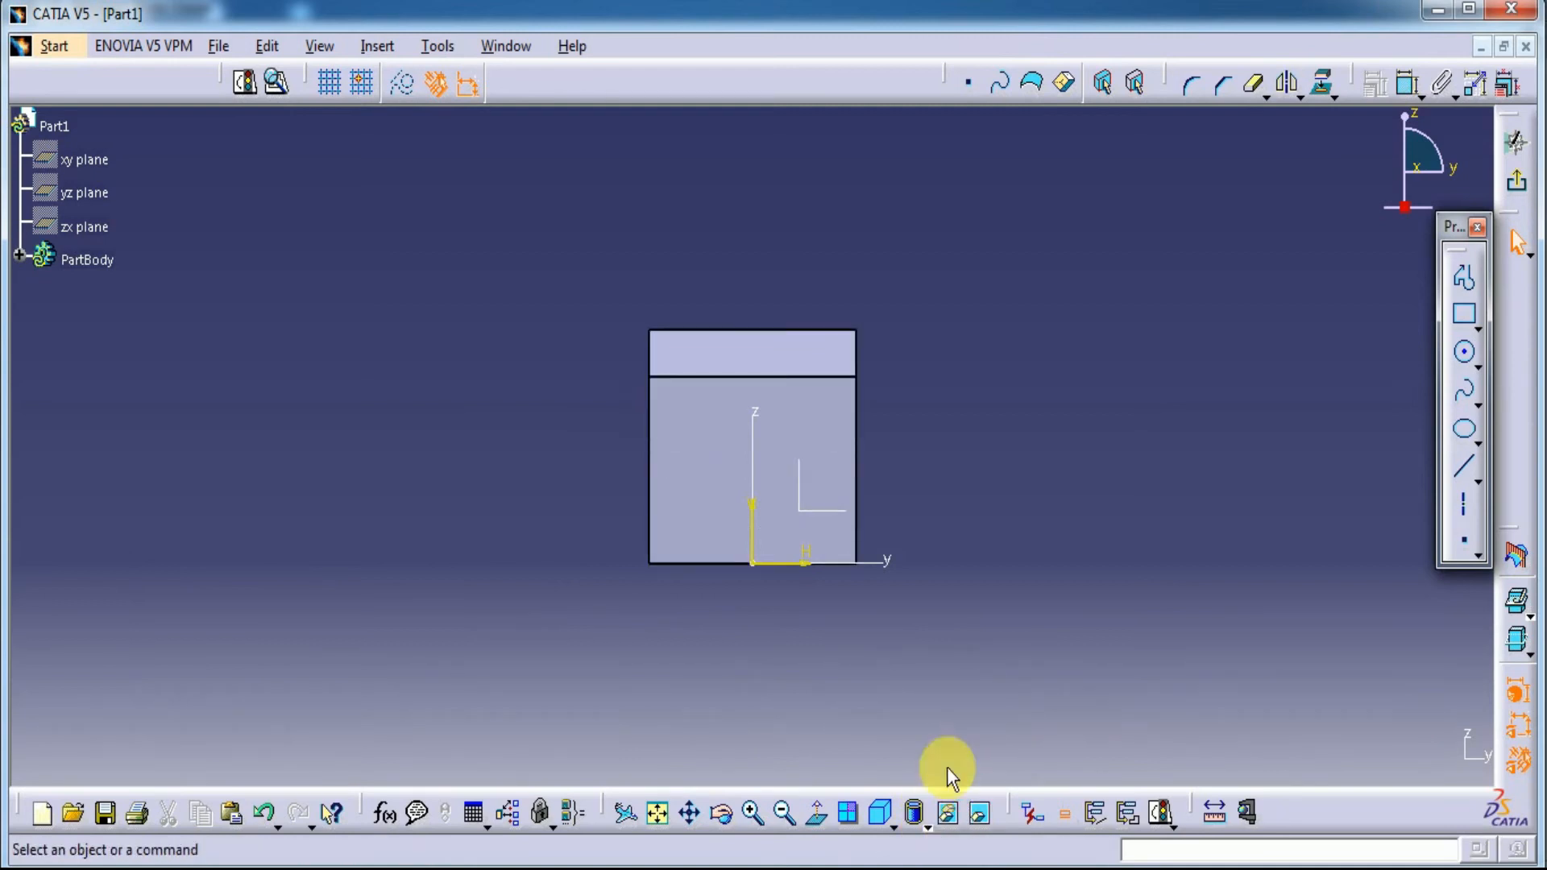
click(927, 825)
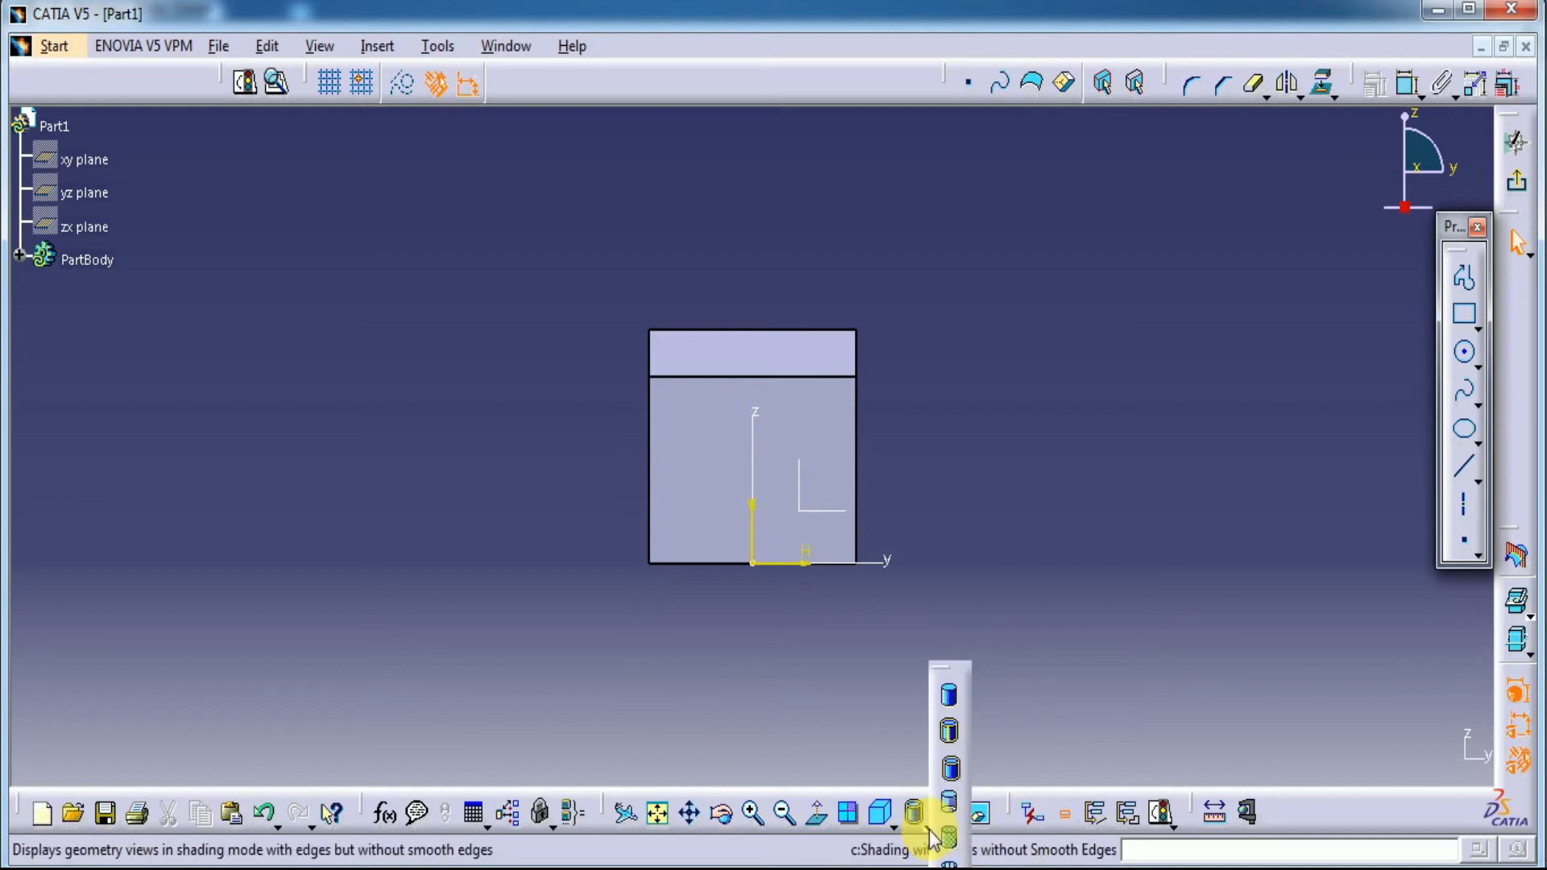
click(949, 771)
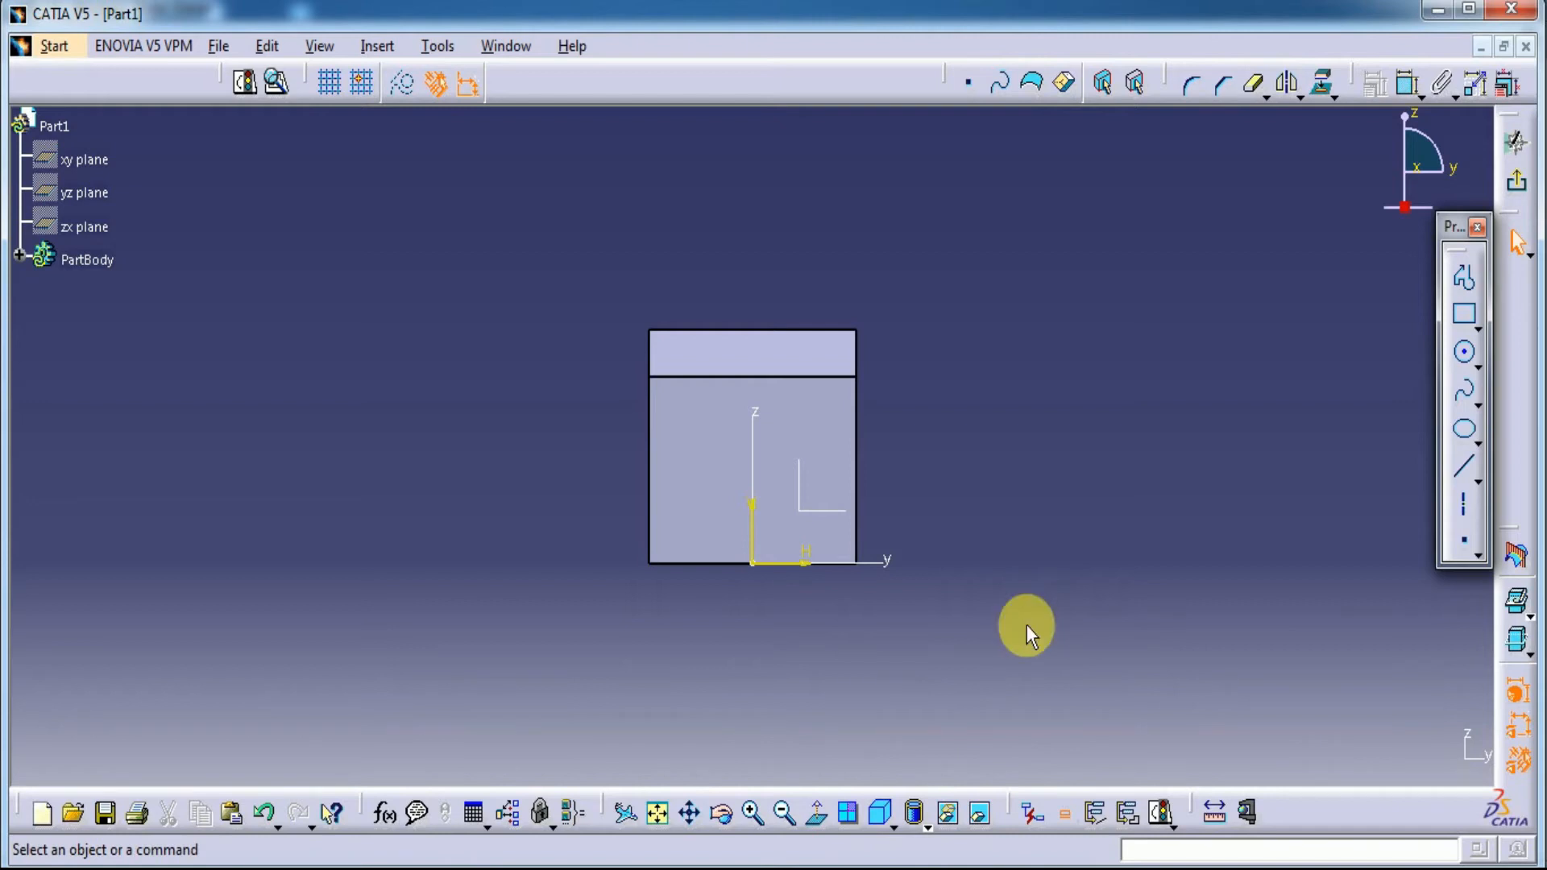
Step: Project the end face's upper edge into the sketch as reference geometry
click(1464, 278)
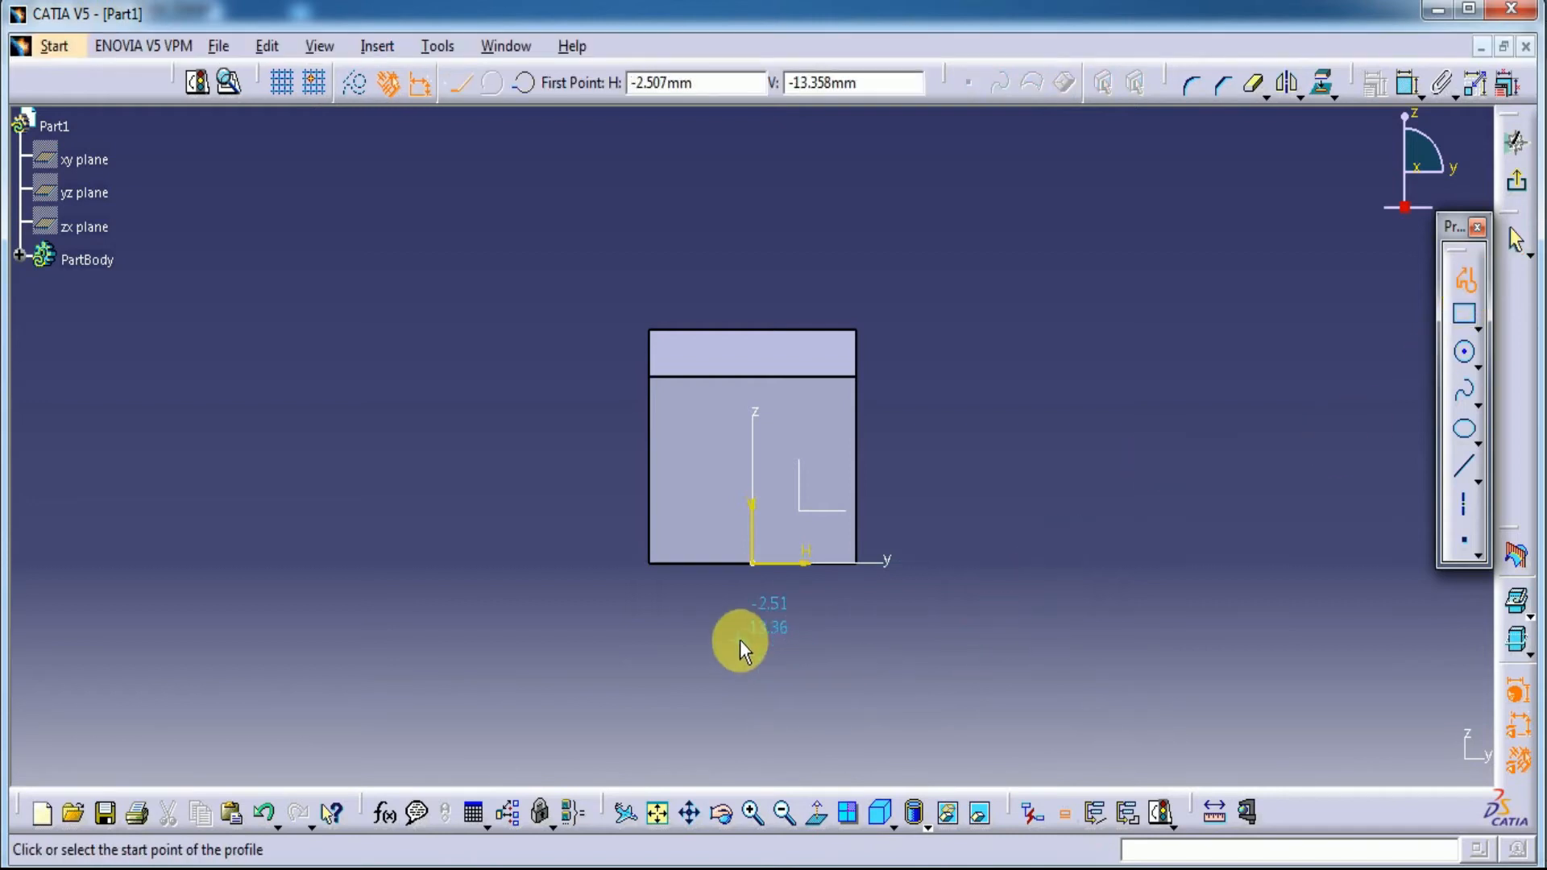
middle_drag(733, 553, 730, 448)
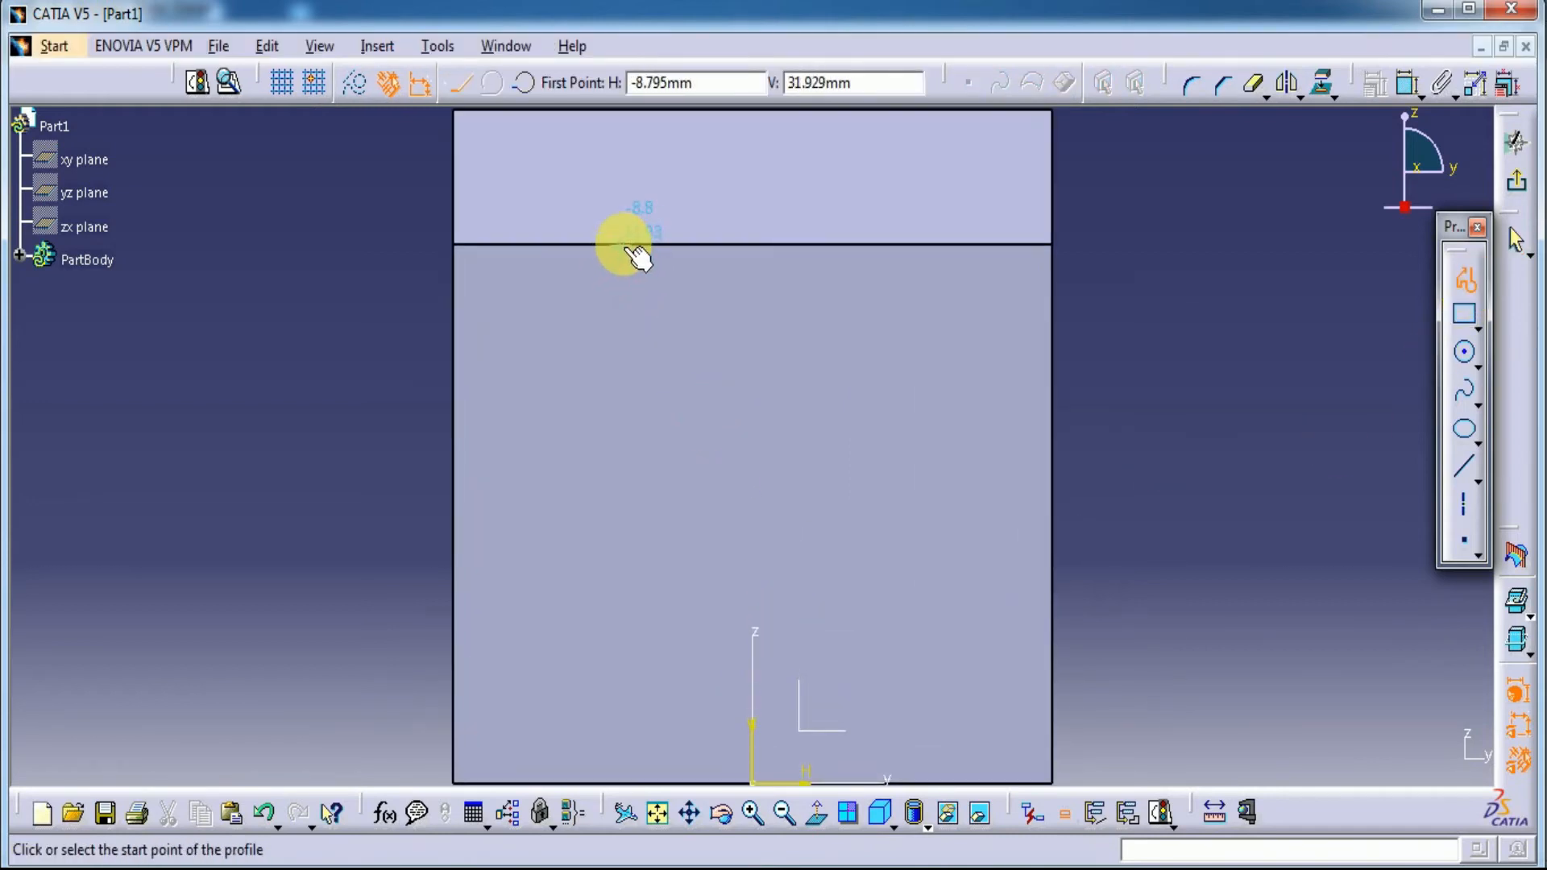
click(1316, 90)
click(894, 244)
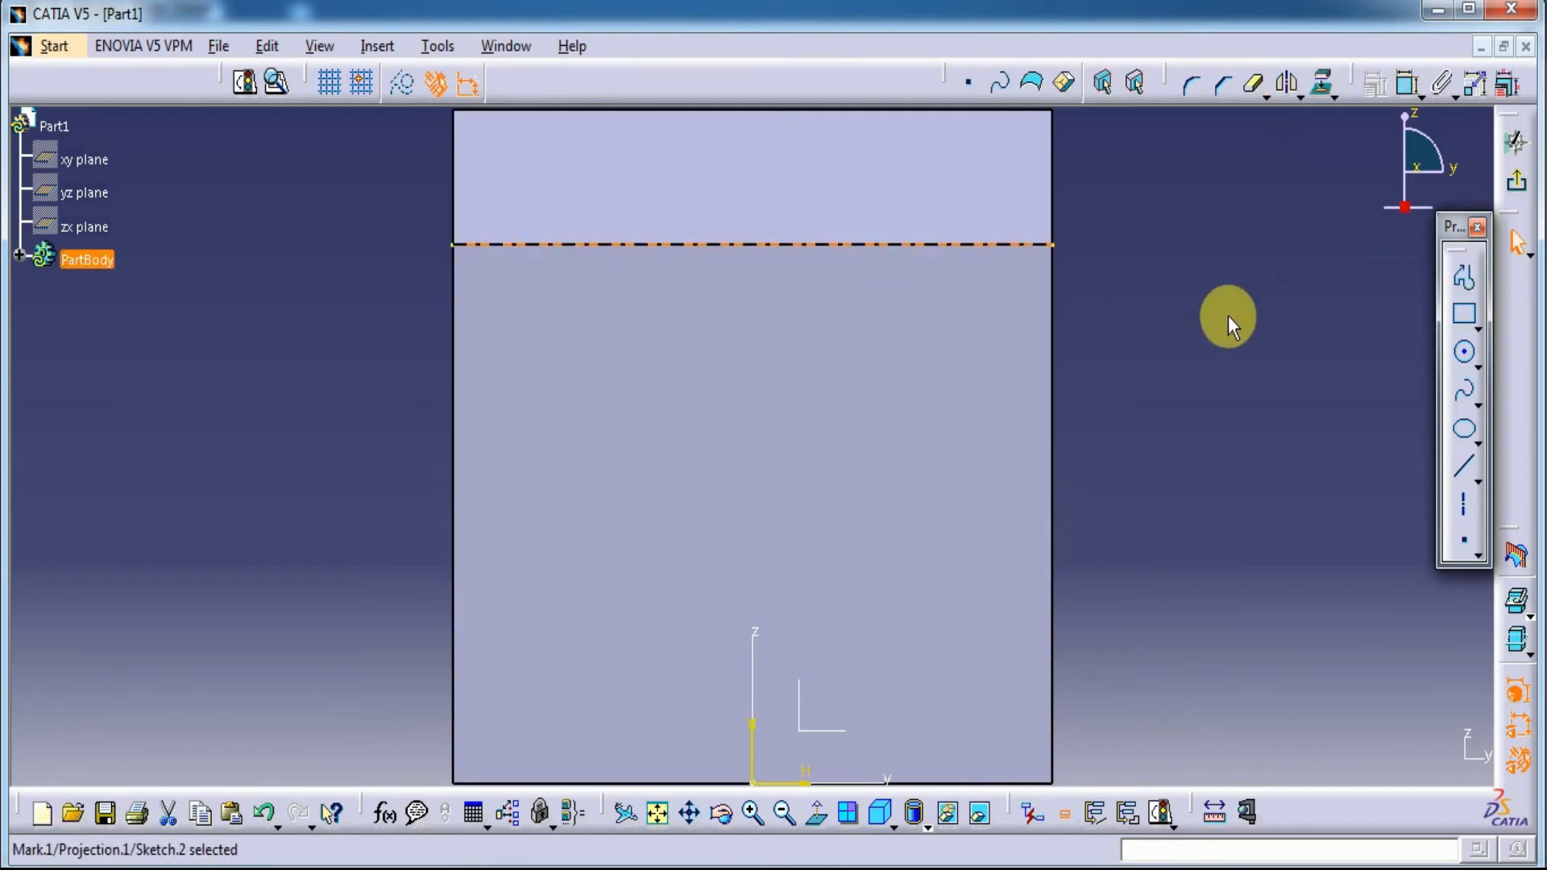
Step: Sketch an open three-line dovetail profile about 7 mm deep, with its horizontal base below and both upper ends on the projected edge
click(1464, 283)
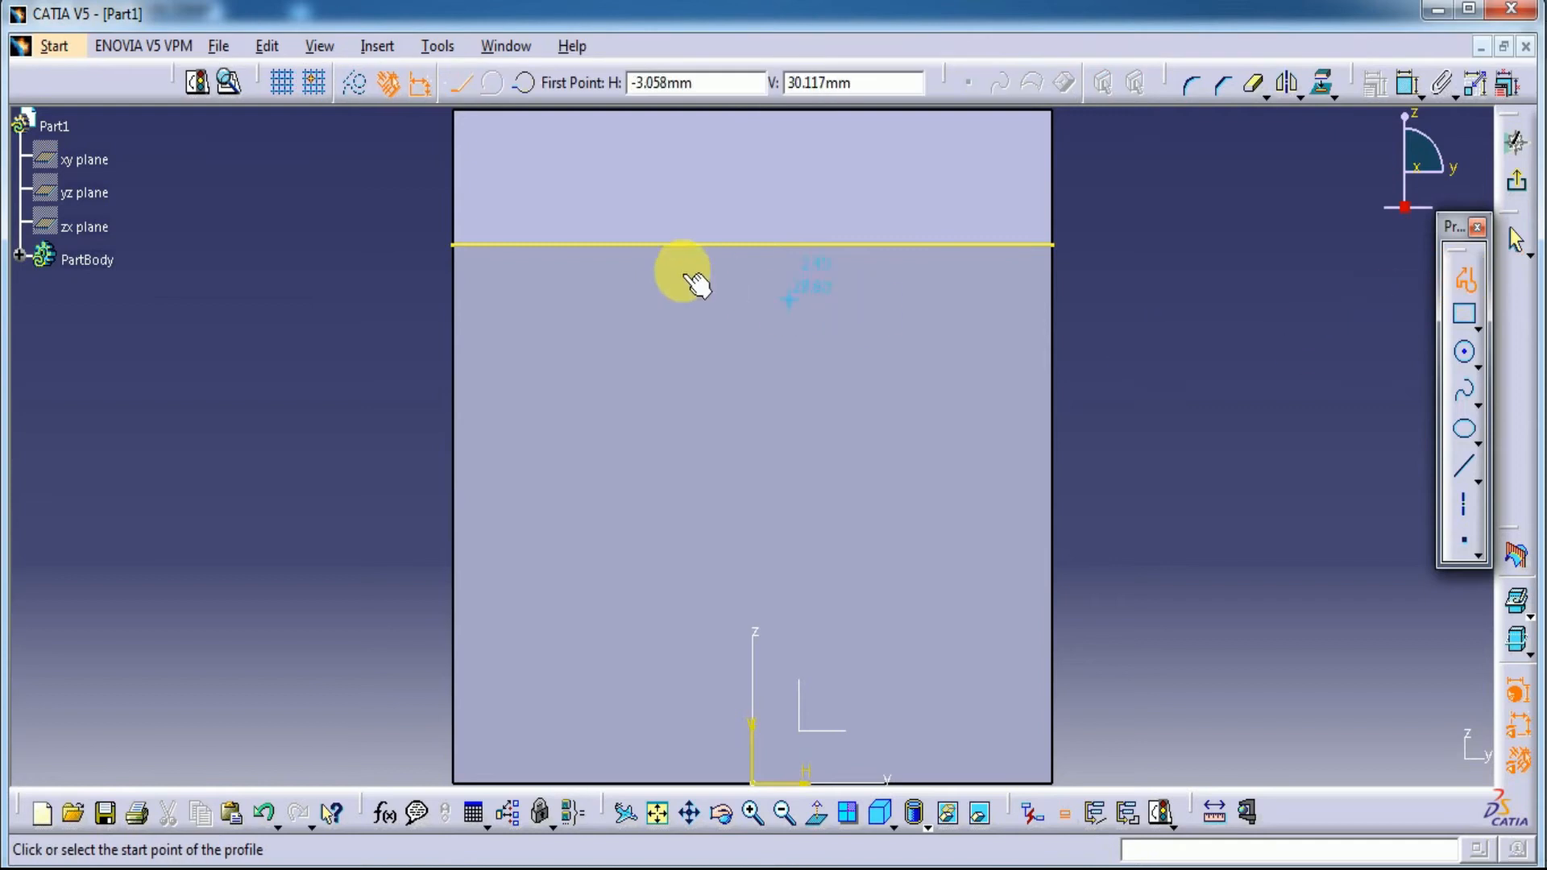
click(644, 245)
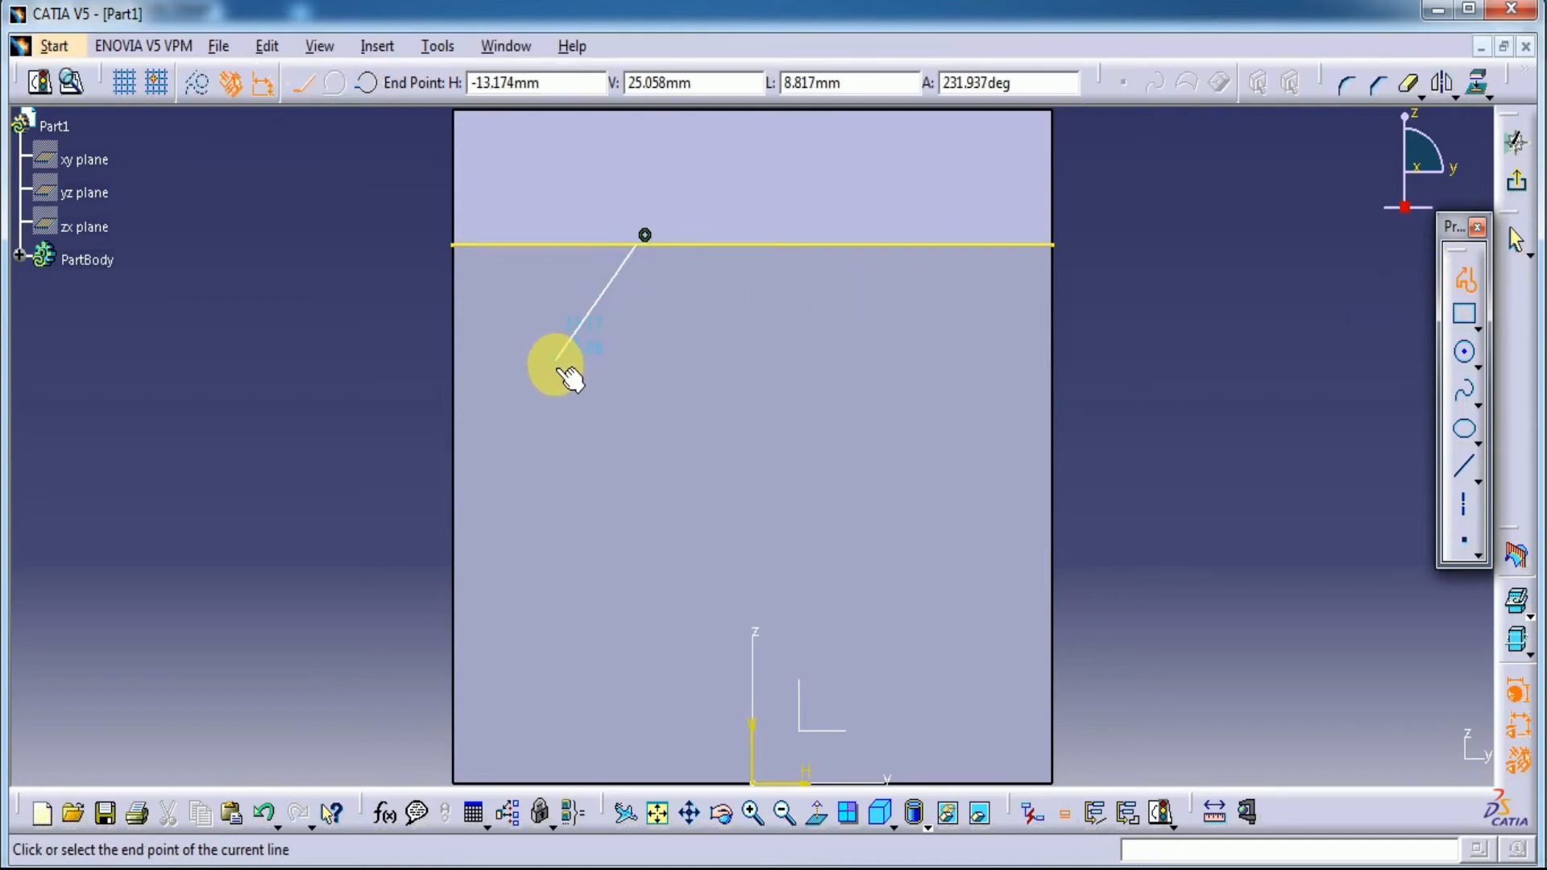
click(555, 361)
click(976, 361)
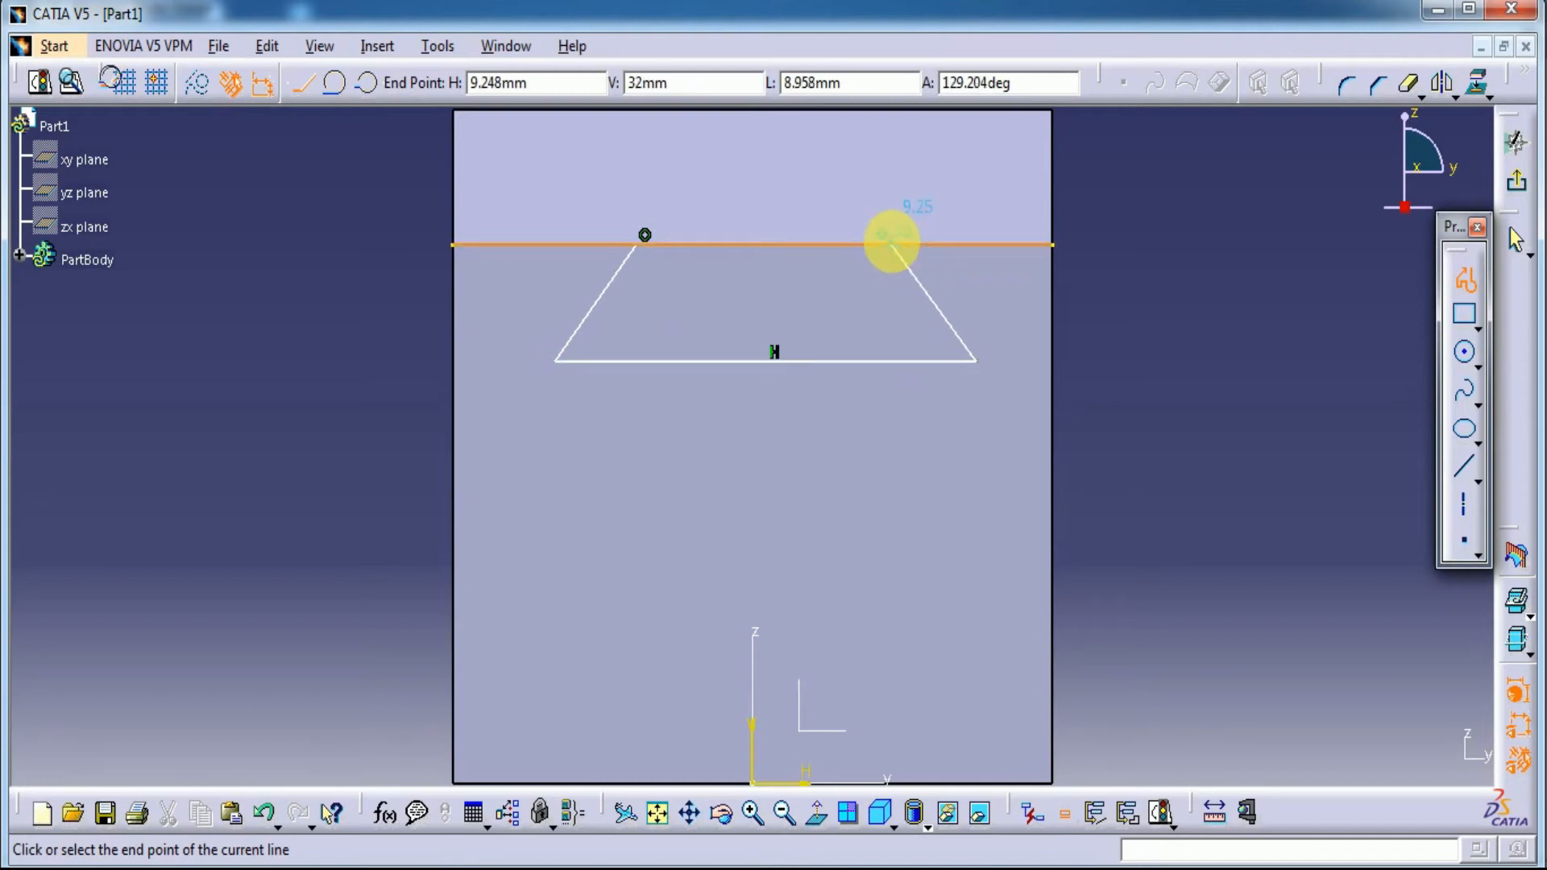
click(891, 242)
right_click(1119, 281)
click(1117, 262)
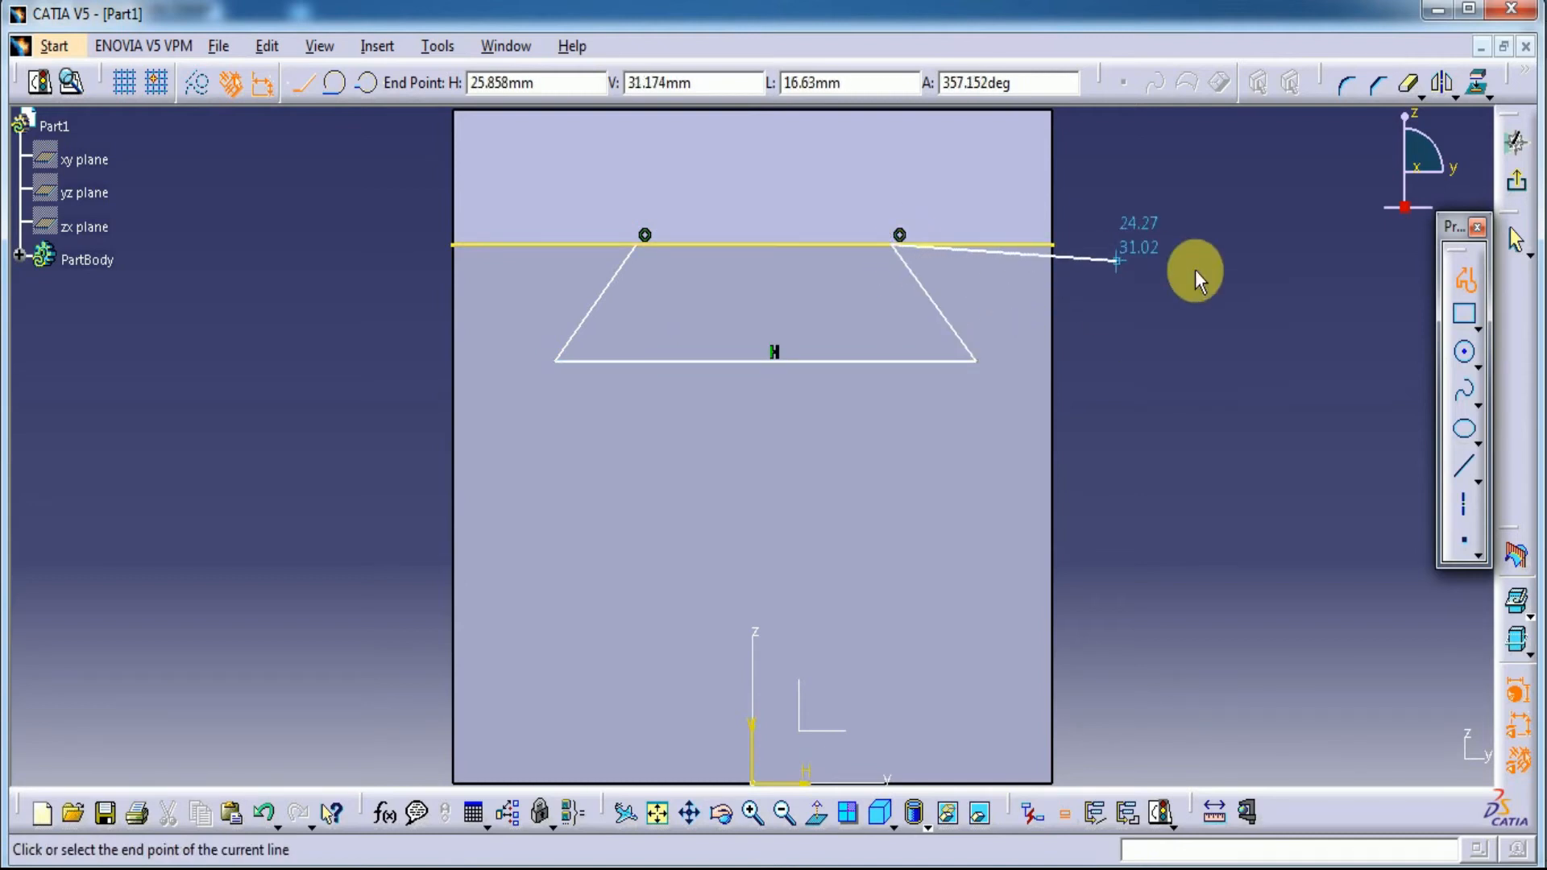
click(1456, 281)
click(1194, 318)
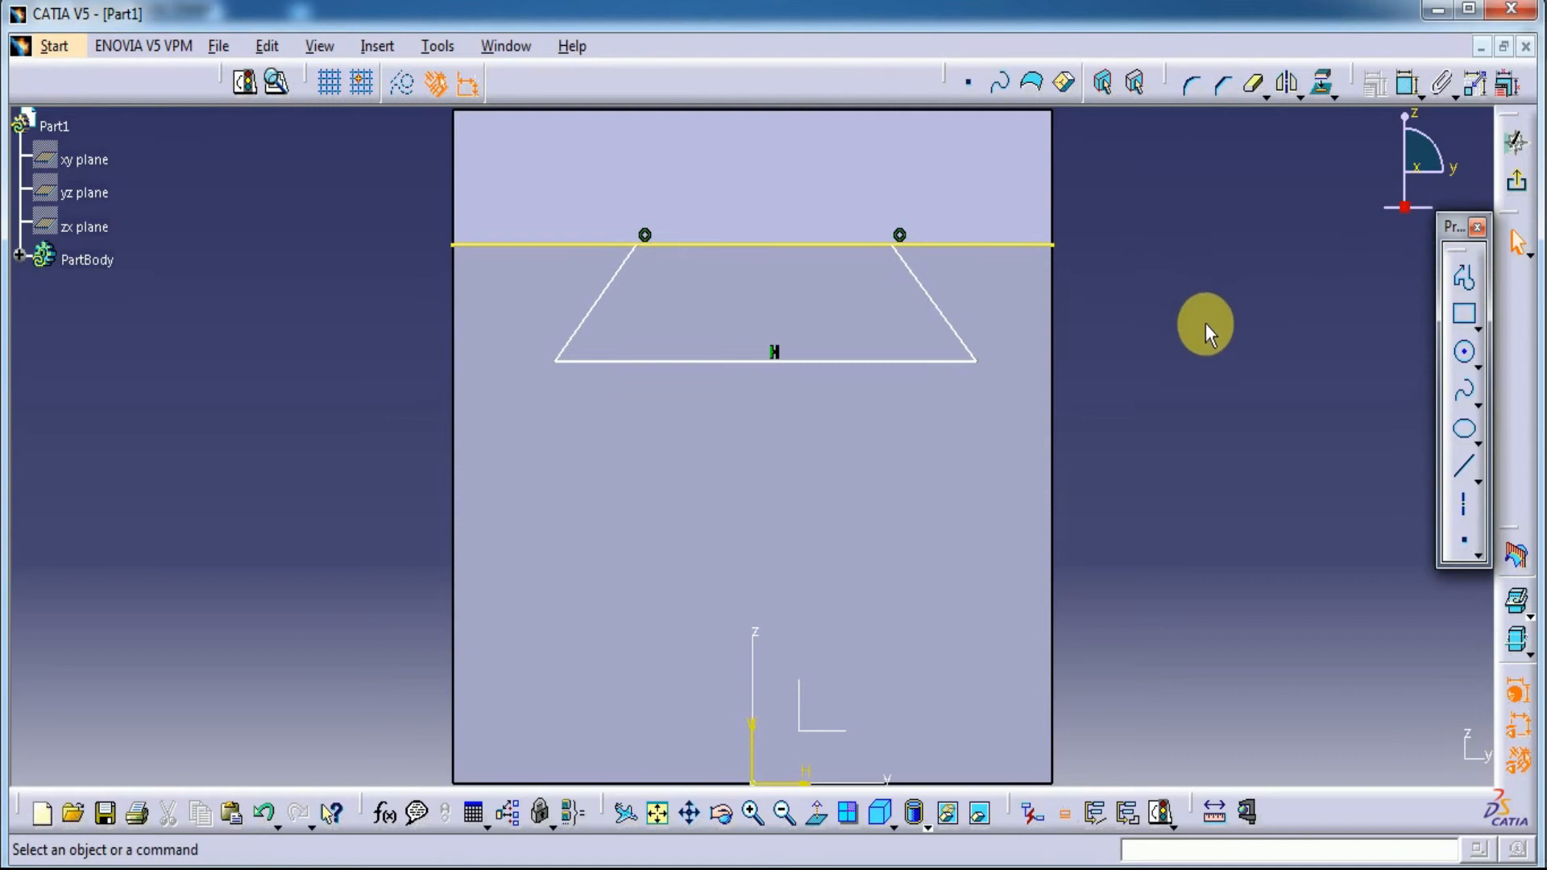
click(1406, 82)
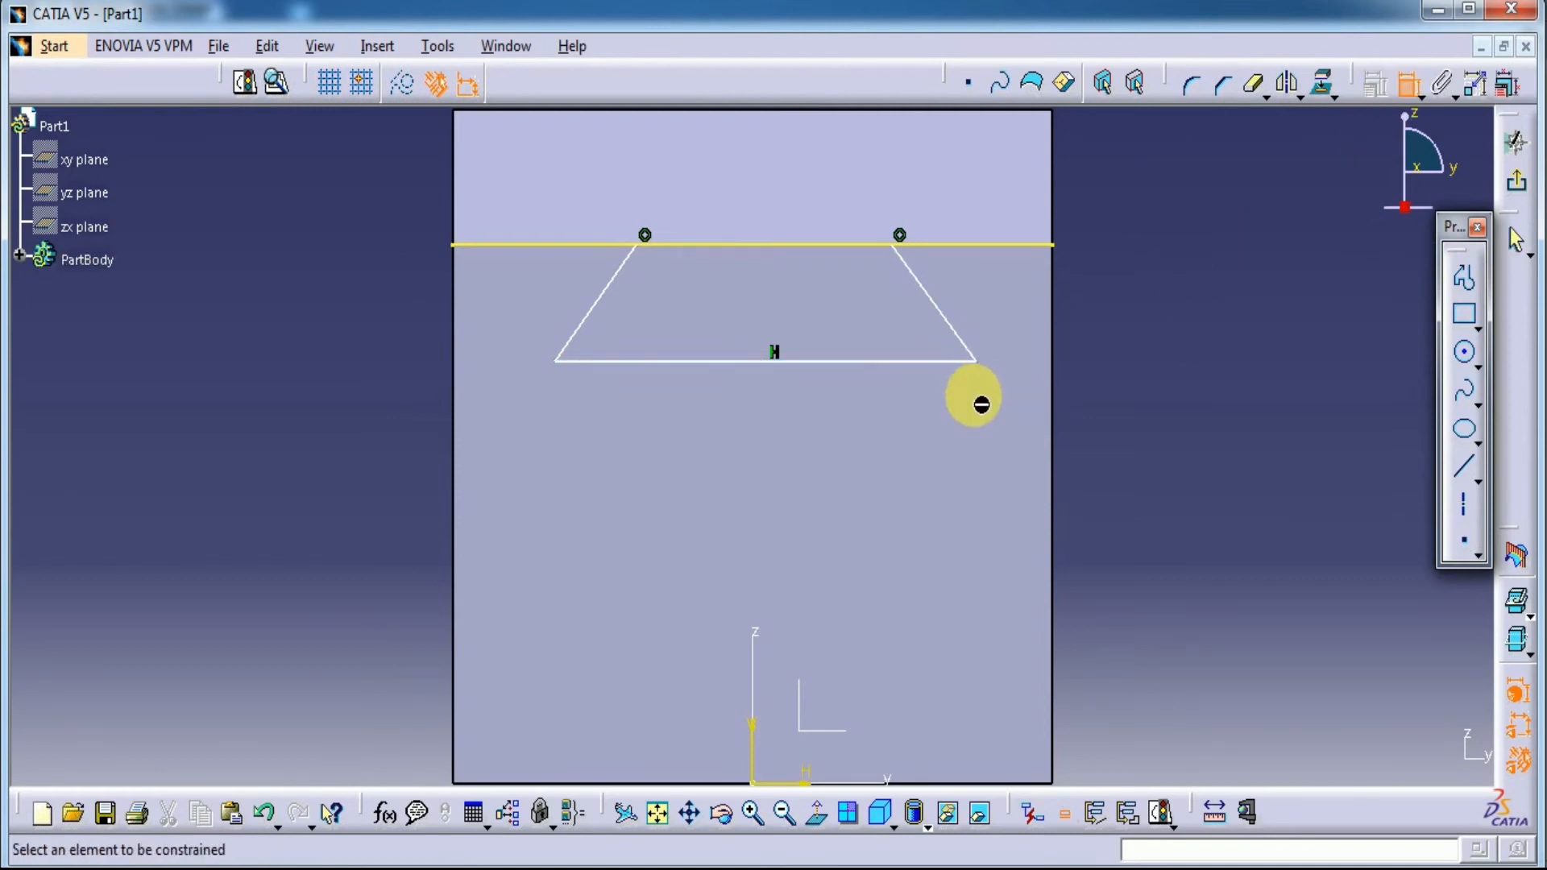
click(972, 357)
click(1050, 363)
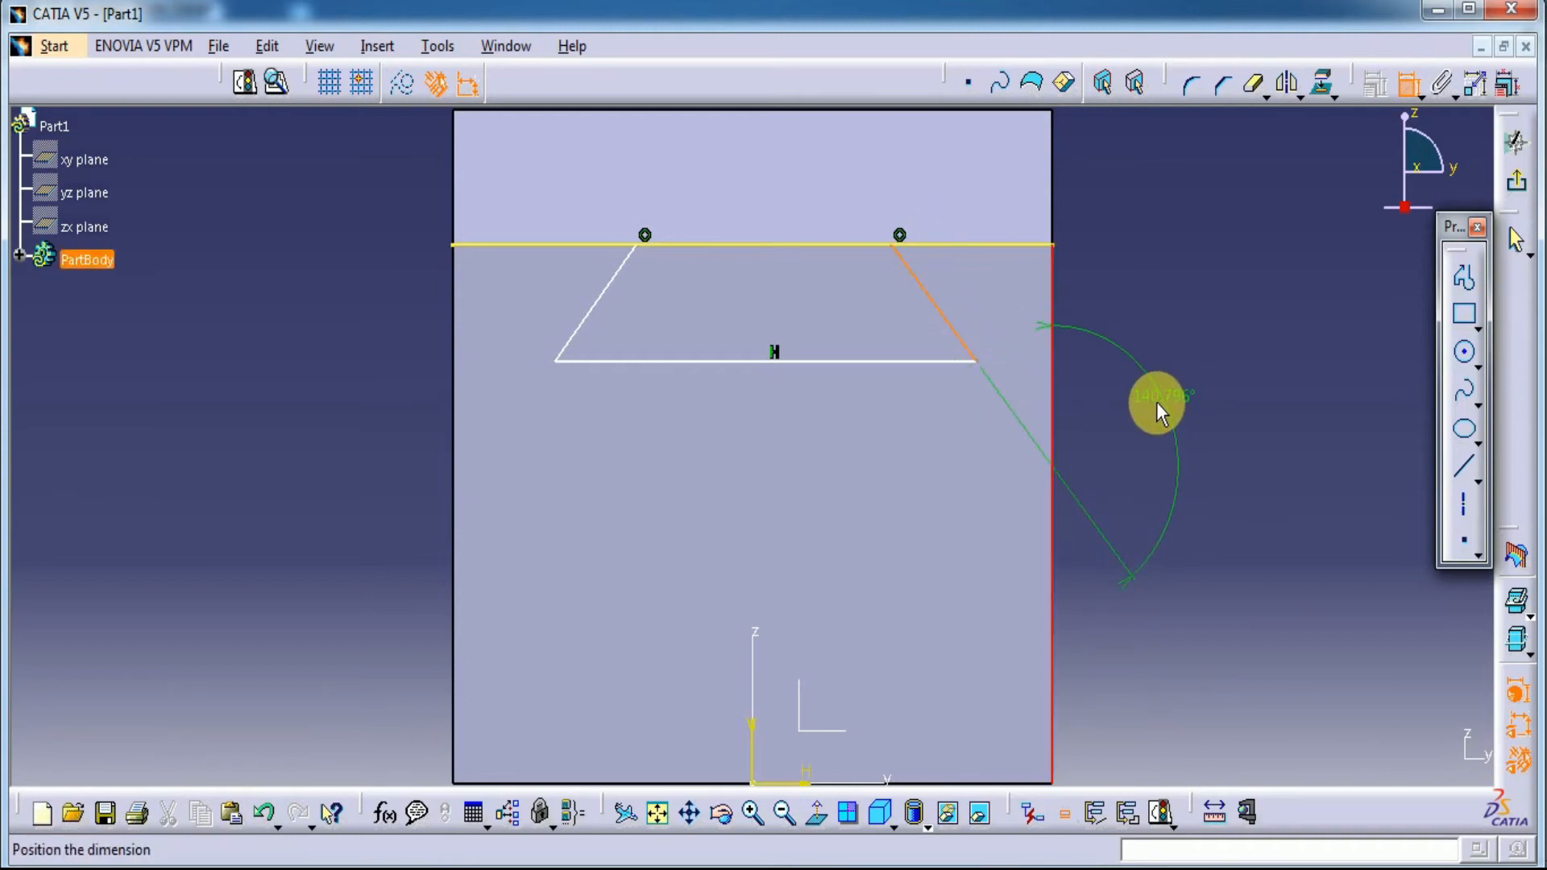
key(Escape)
click(1408, 83)
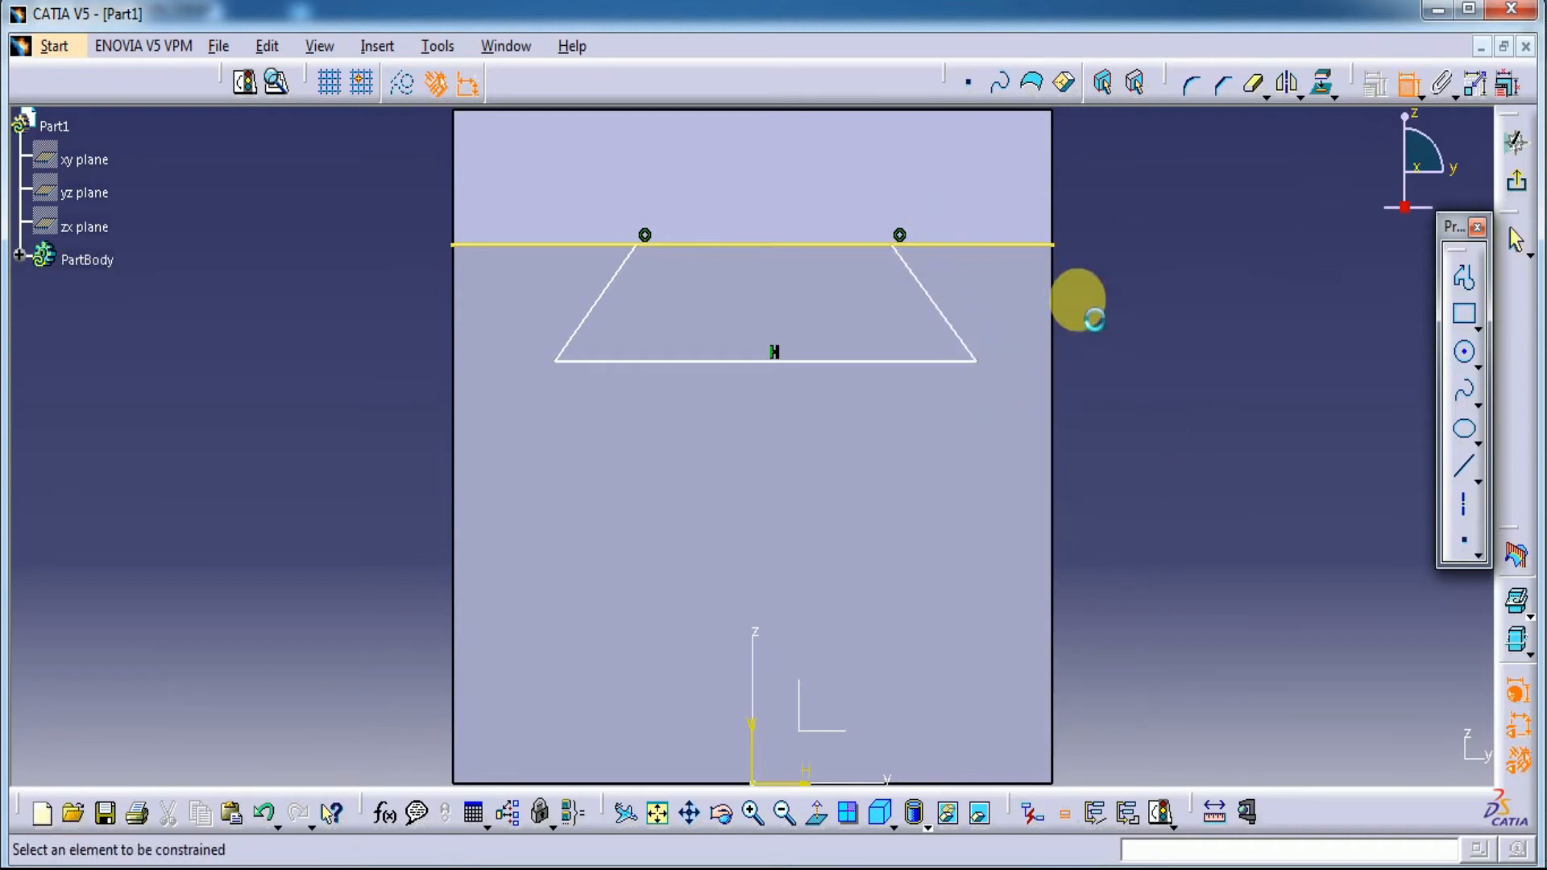
click(978, 364)
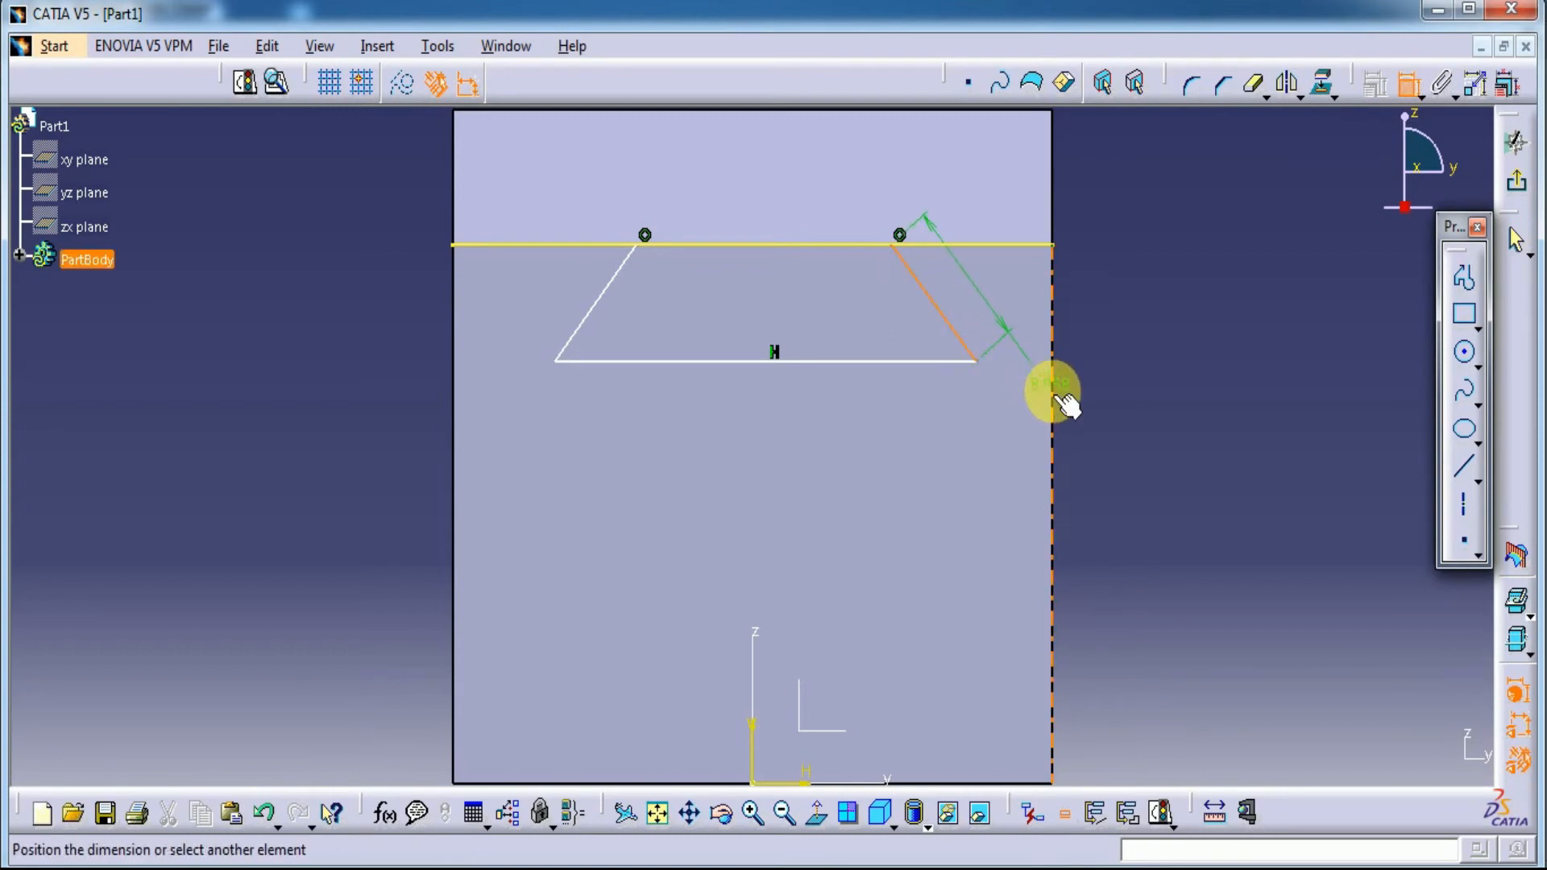
key(Escape)
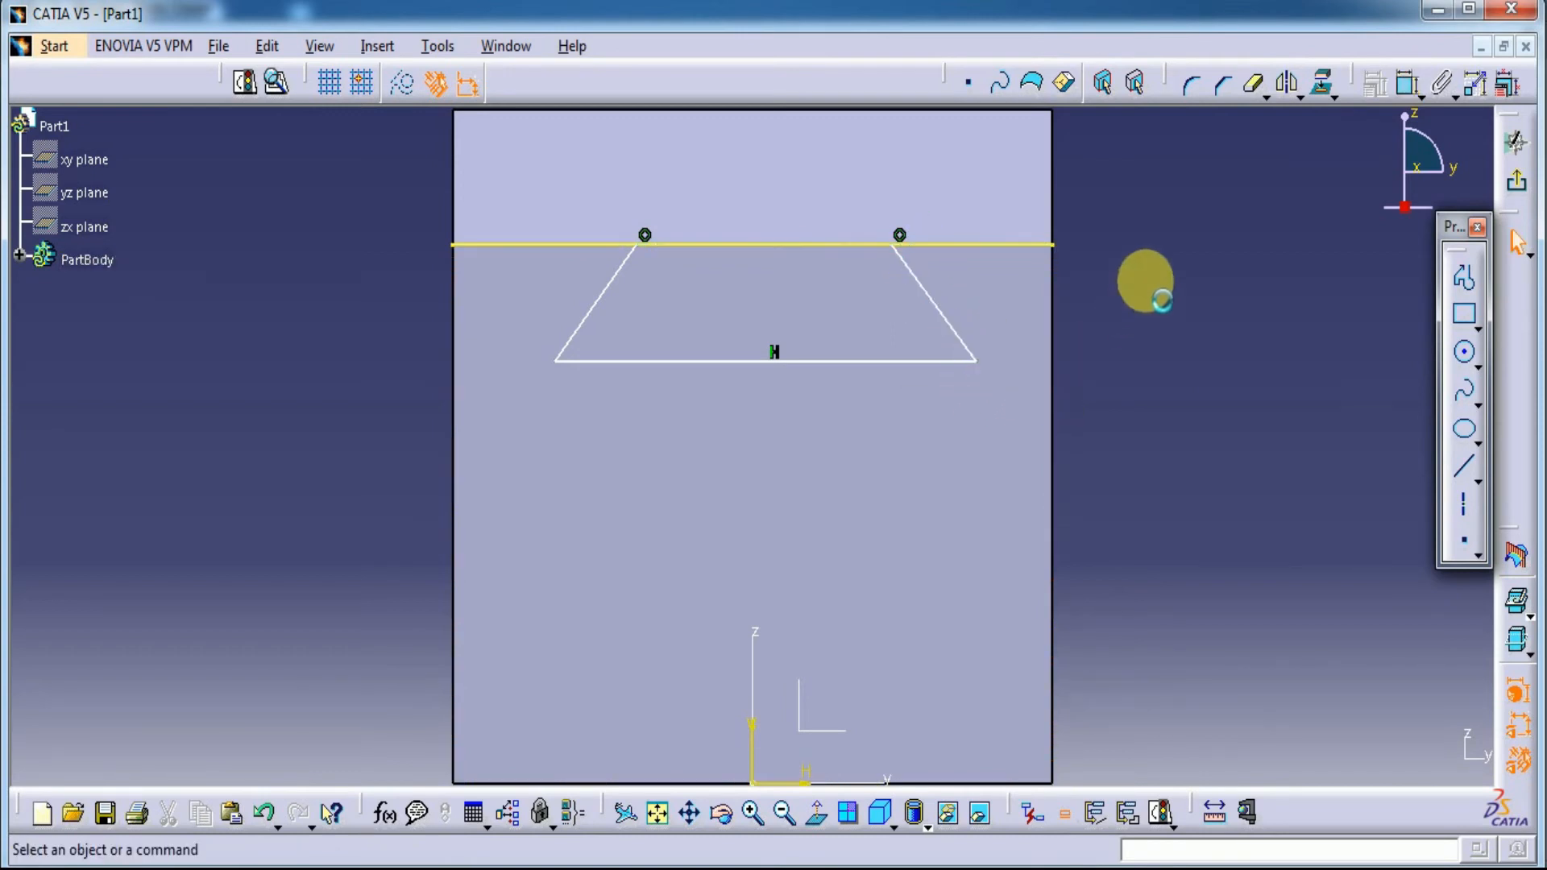
Step: Dimension the dovetail's upper right endpoint from the block's right edge and set the distance to 12 mm
click(1406, 86)
click(891, 244)
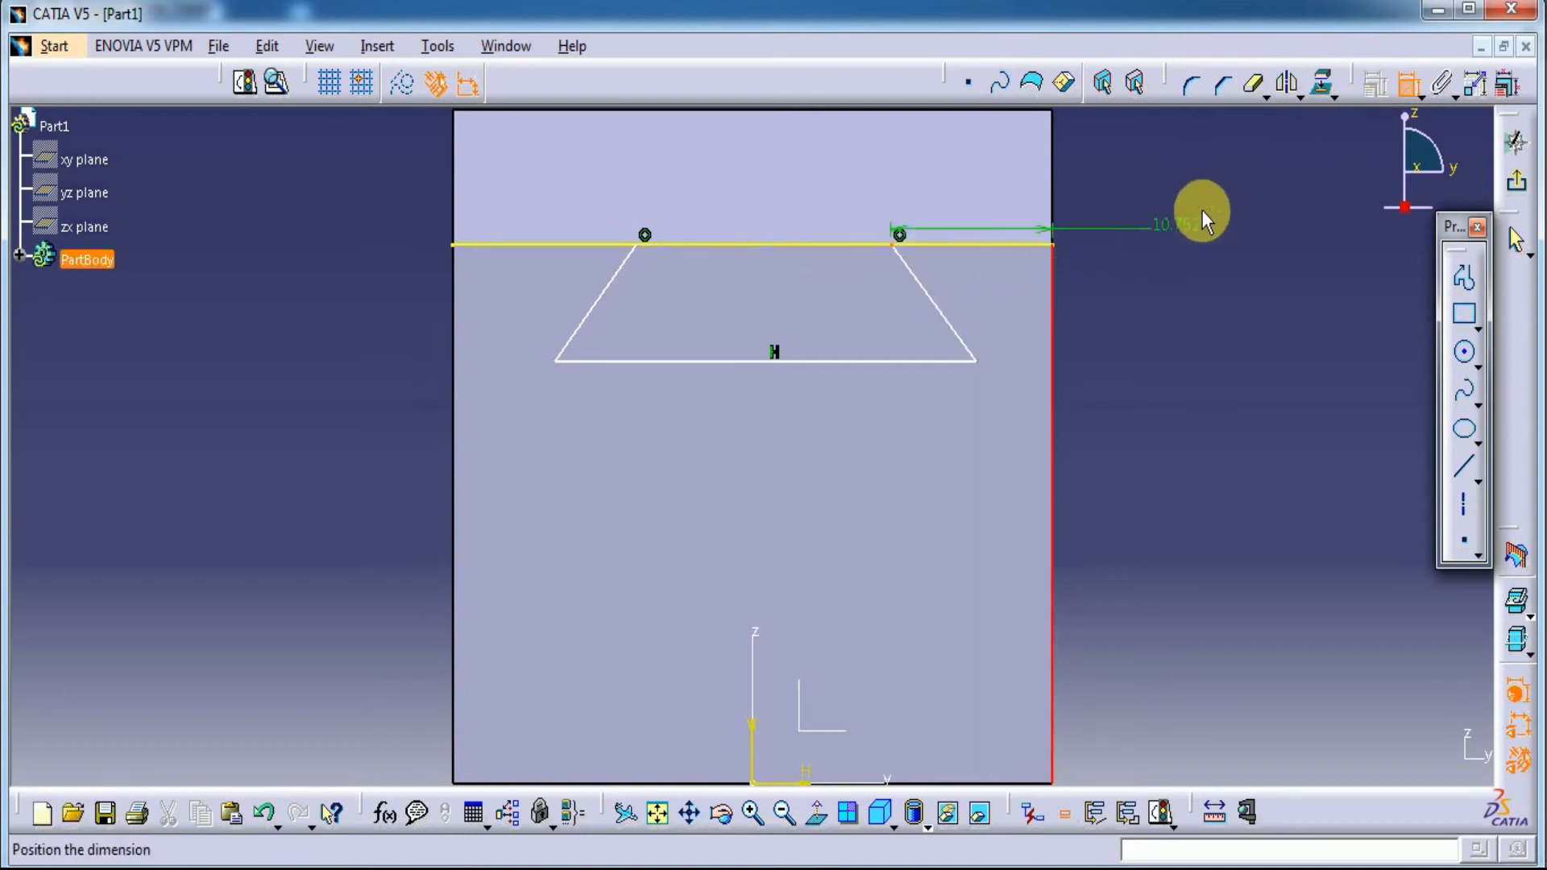
click(1210, 213)
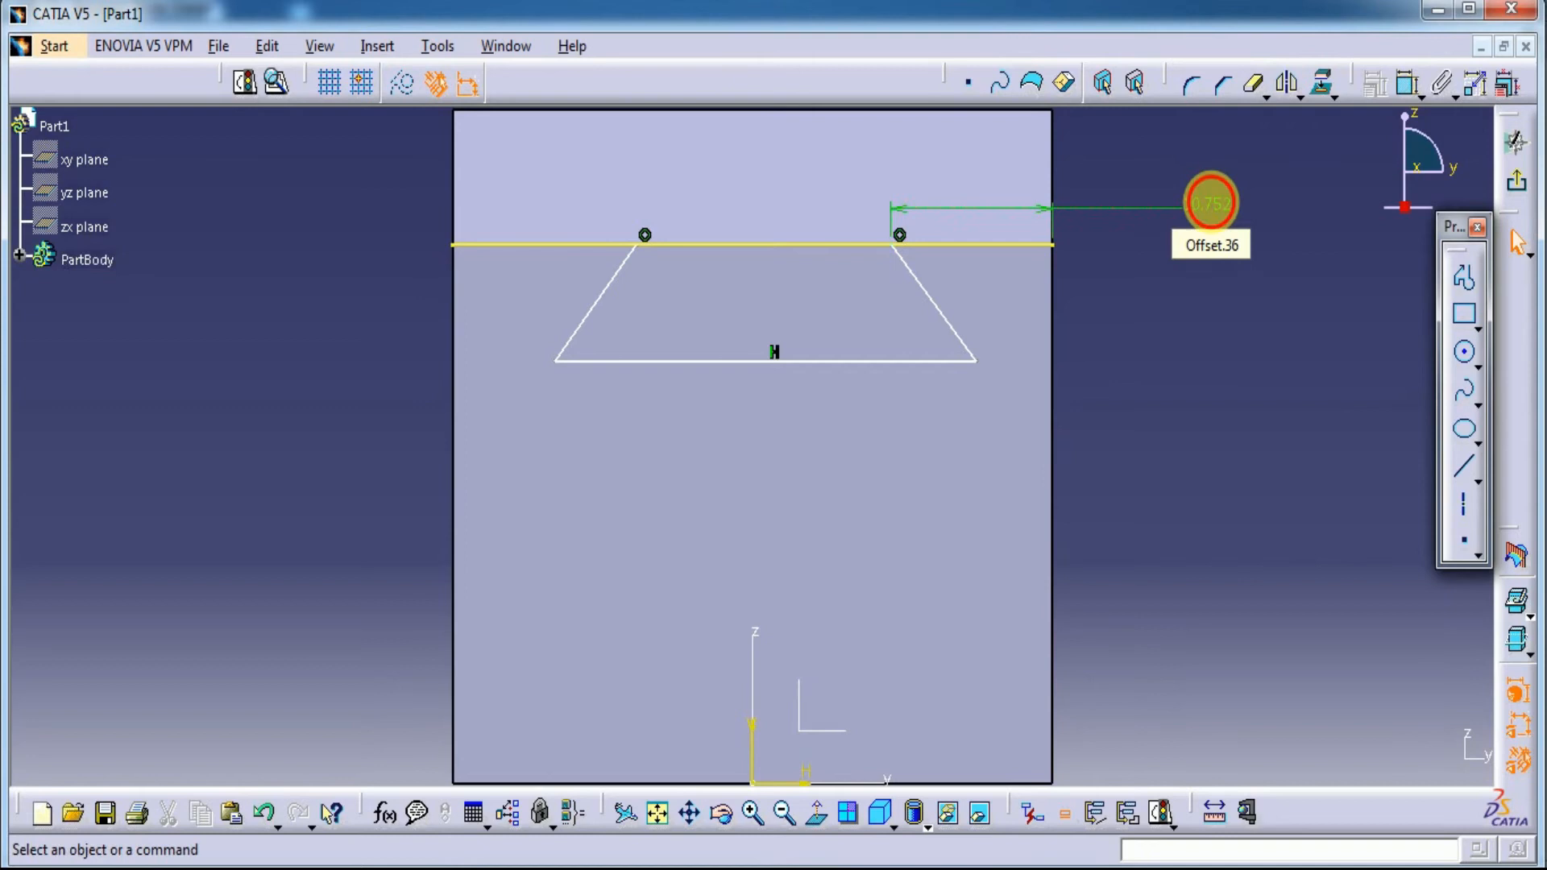
double_click(1208, 206)
text(12)
key(Return)
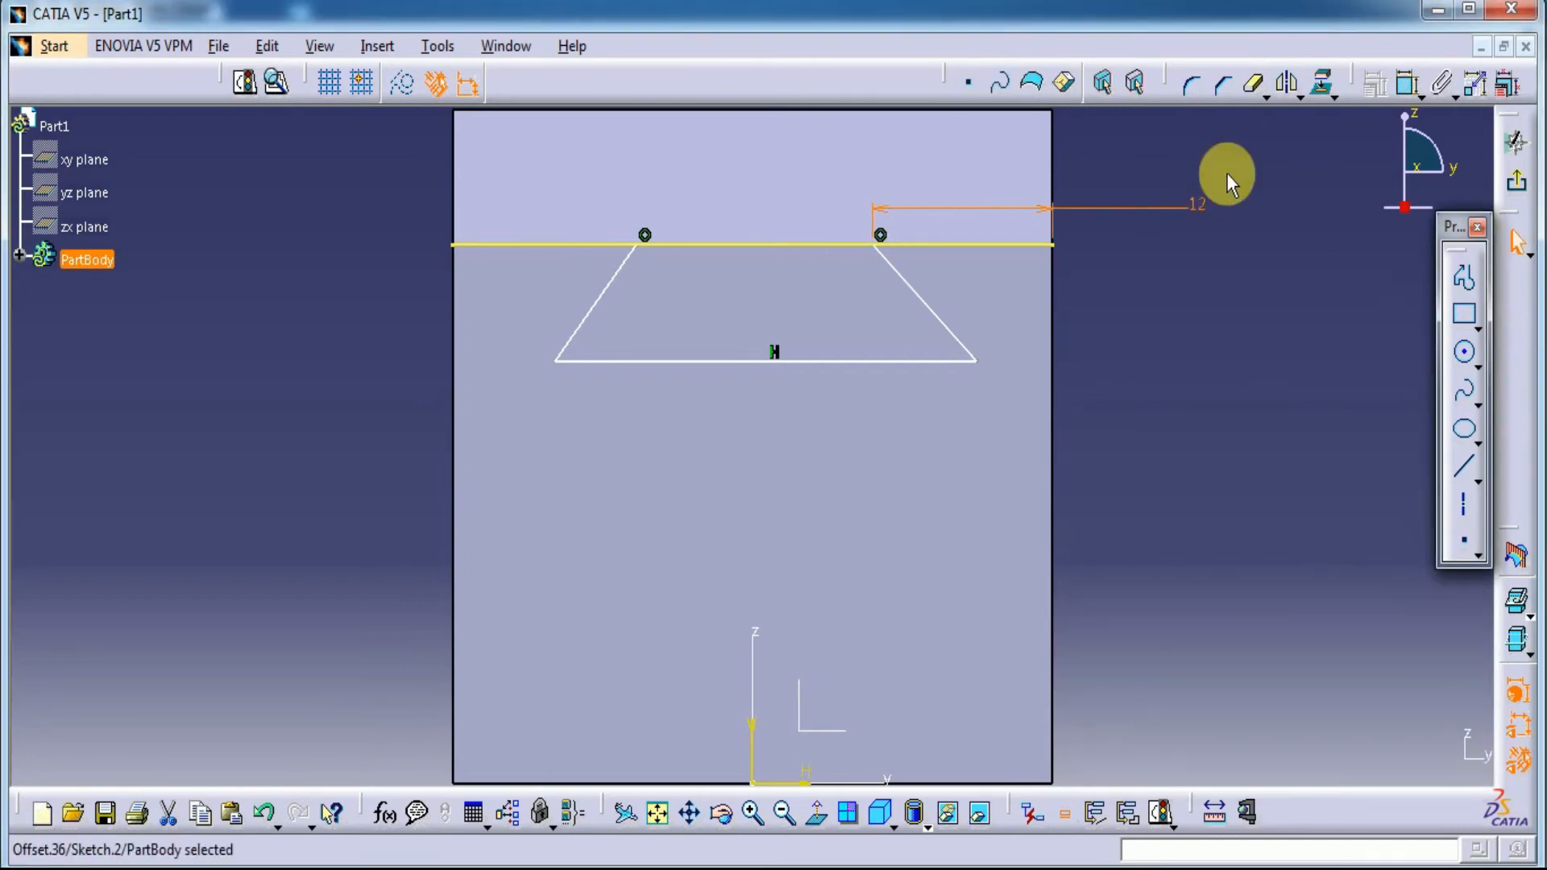
click(1407, 83)
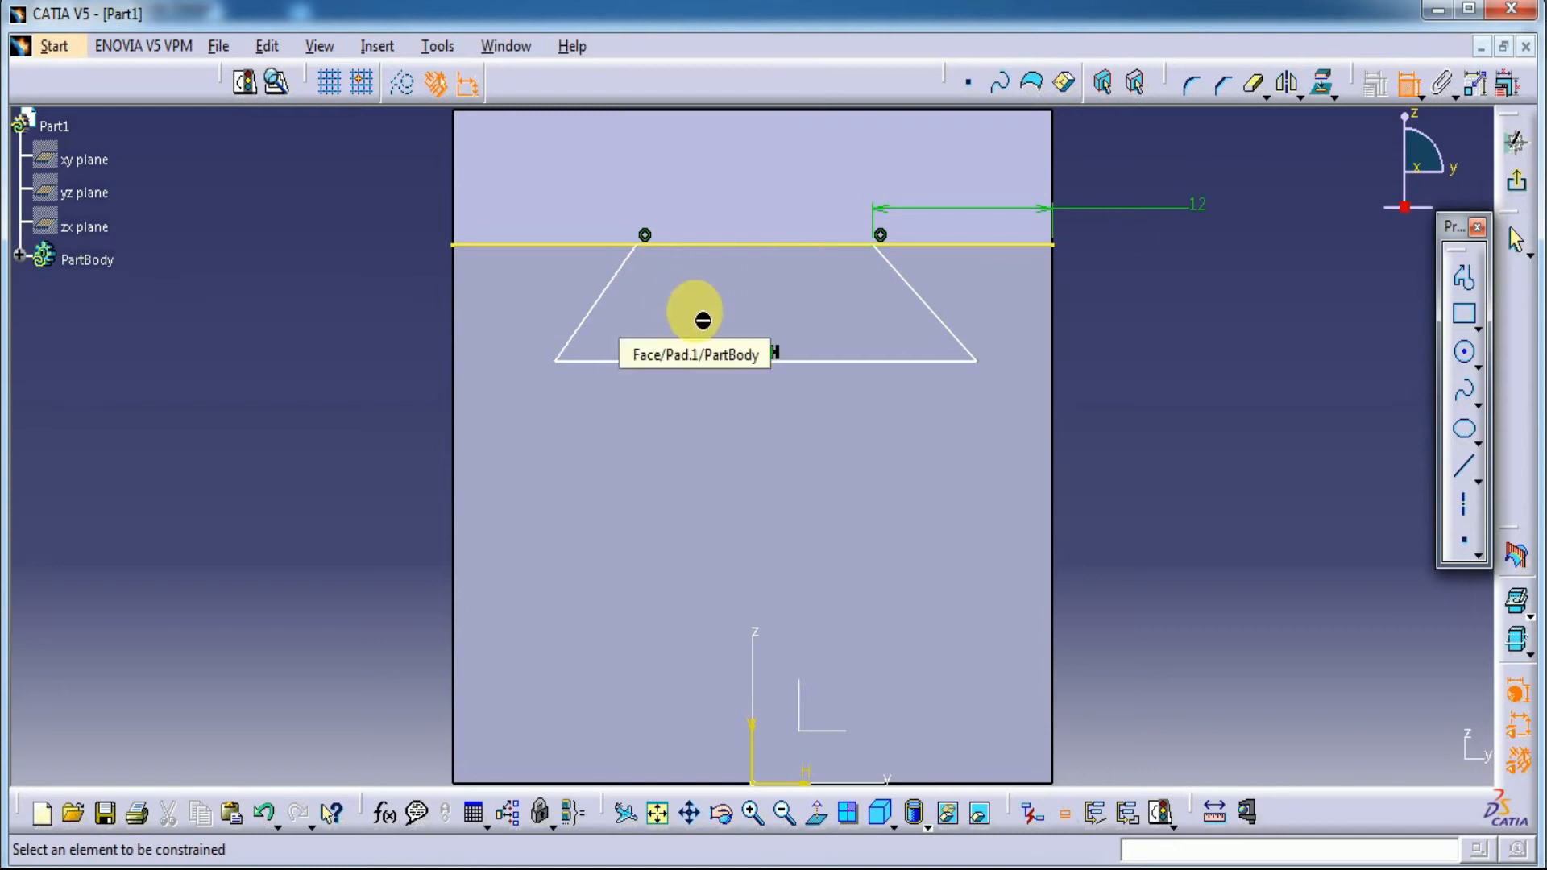
click(630, 256)
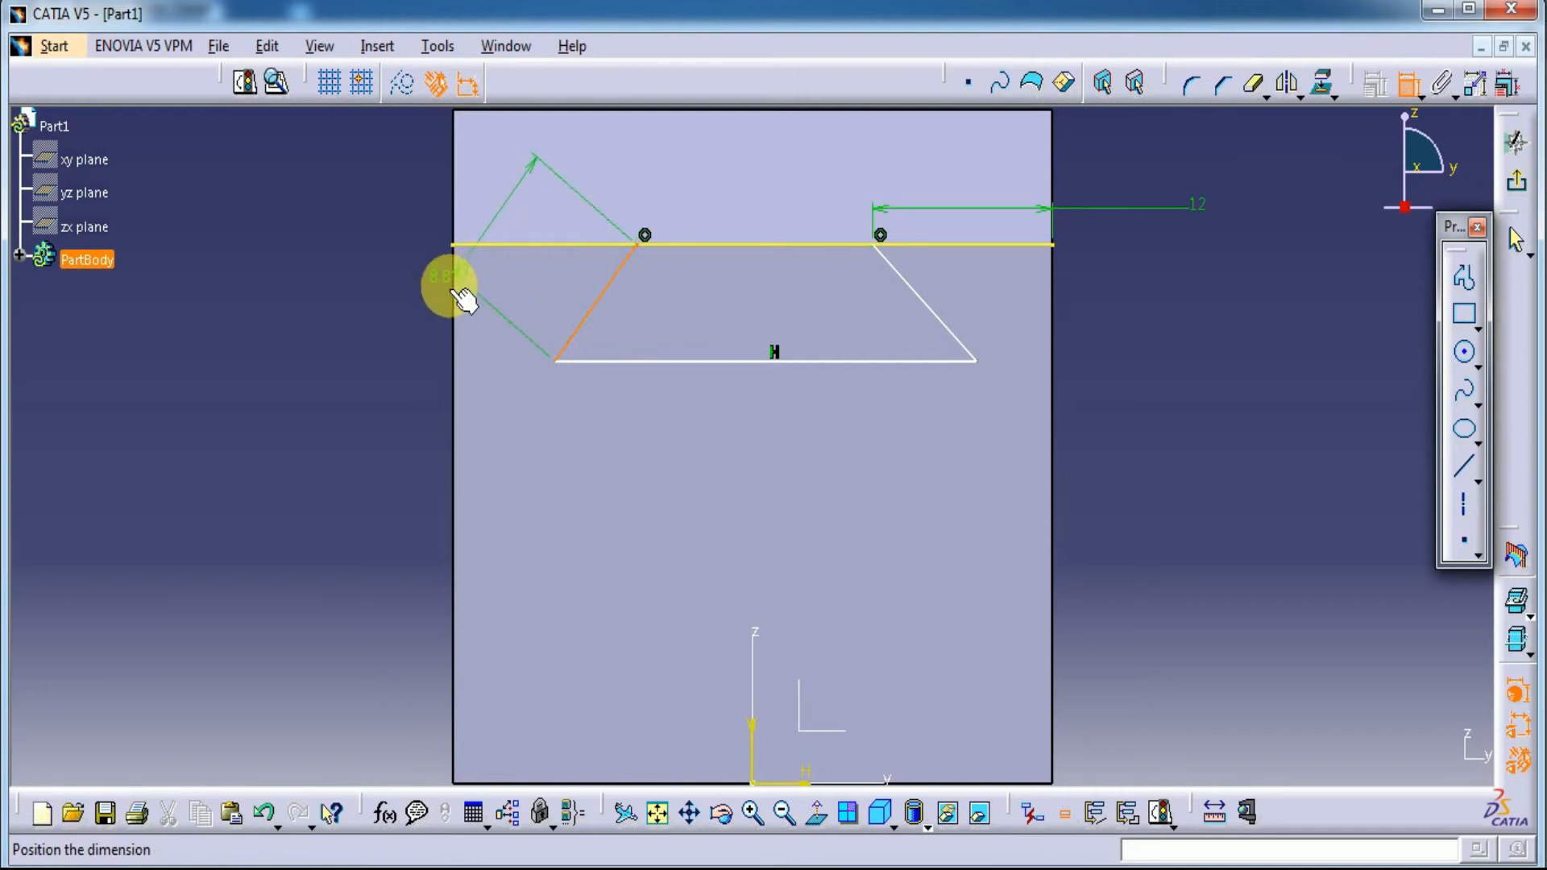
click(1408, 91)
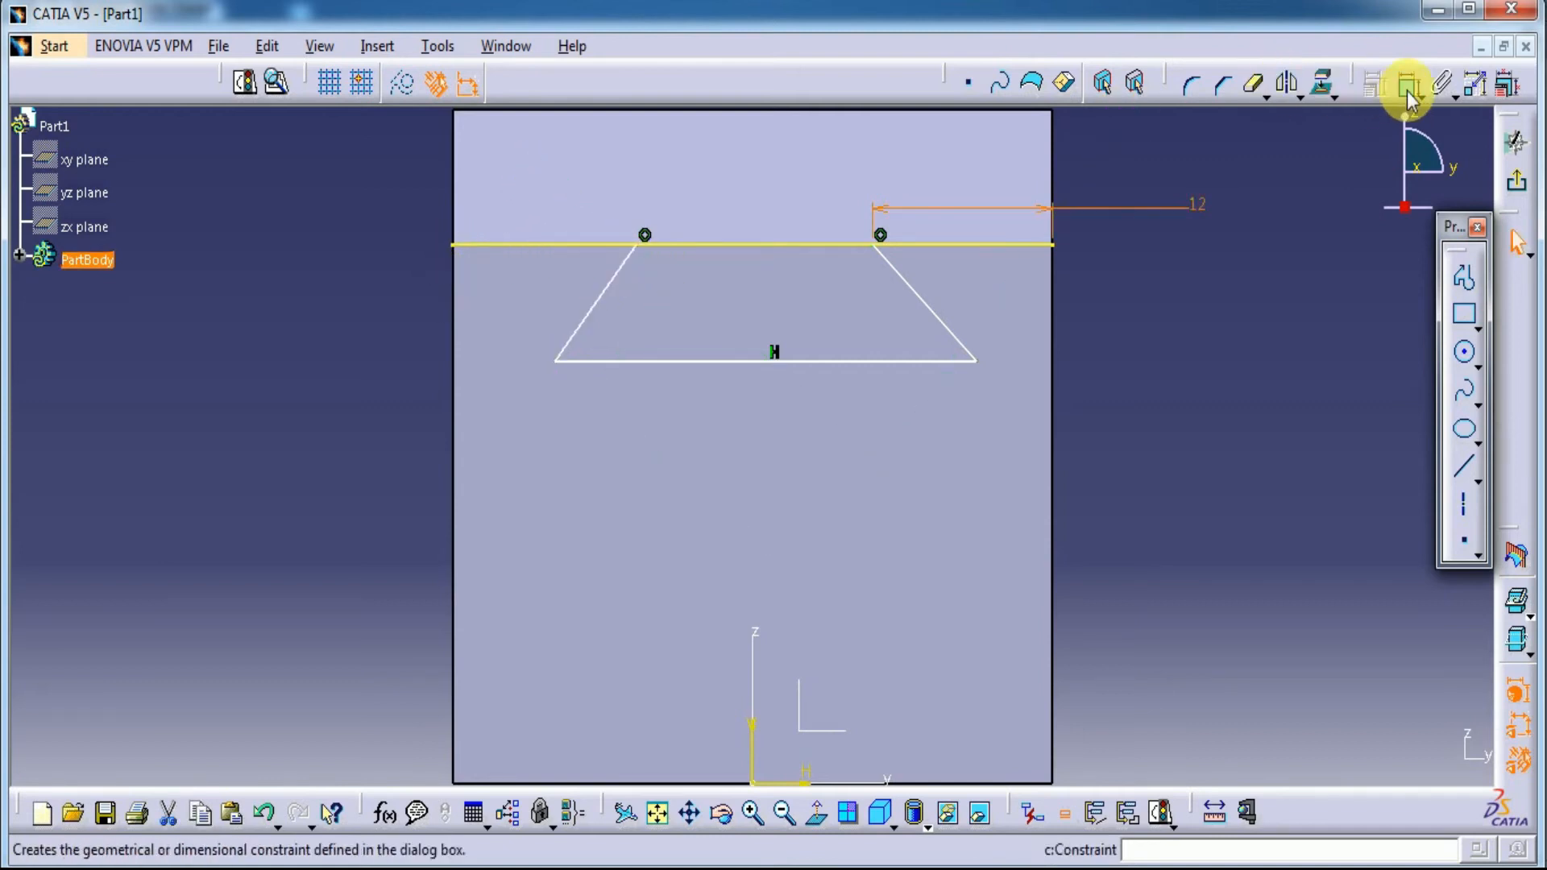
click(1408, 90)
click(641, 257)
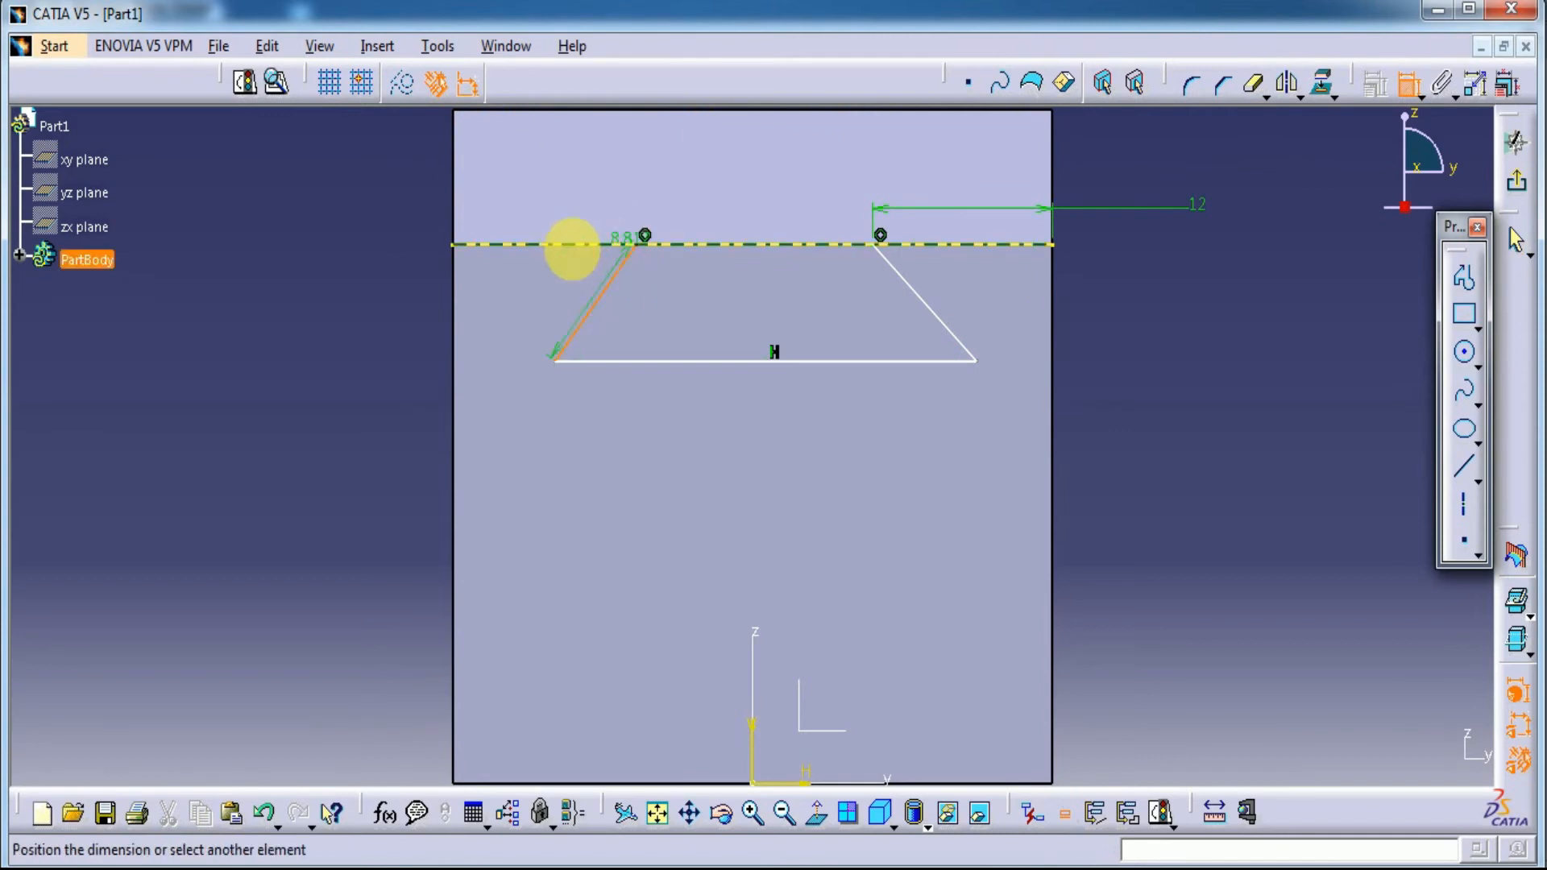
click(1402, 91)
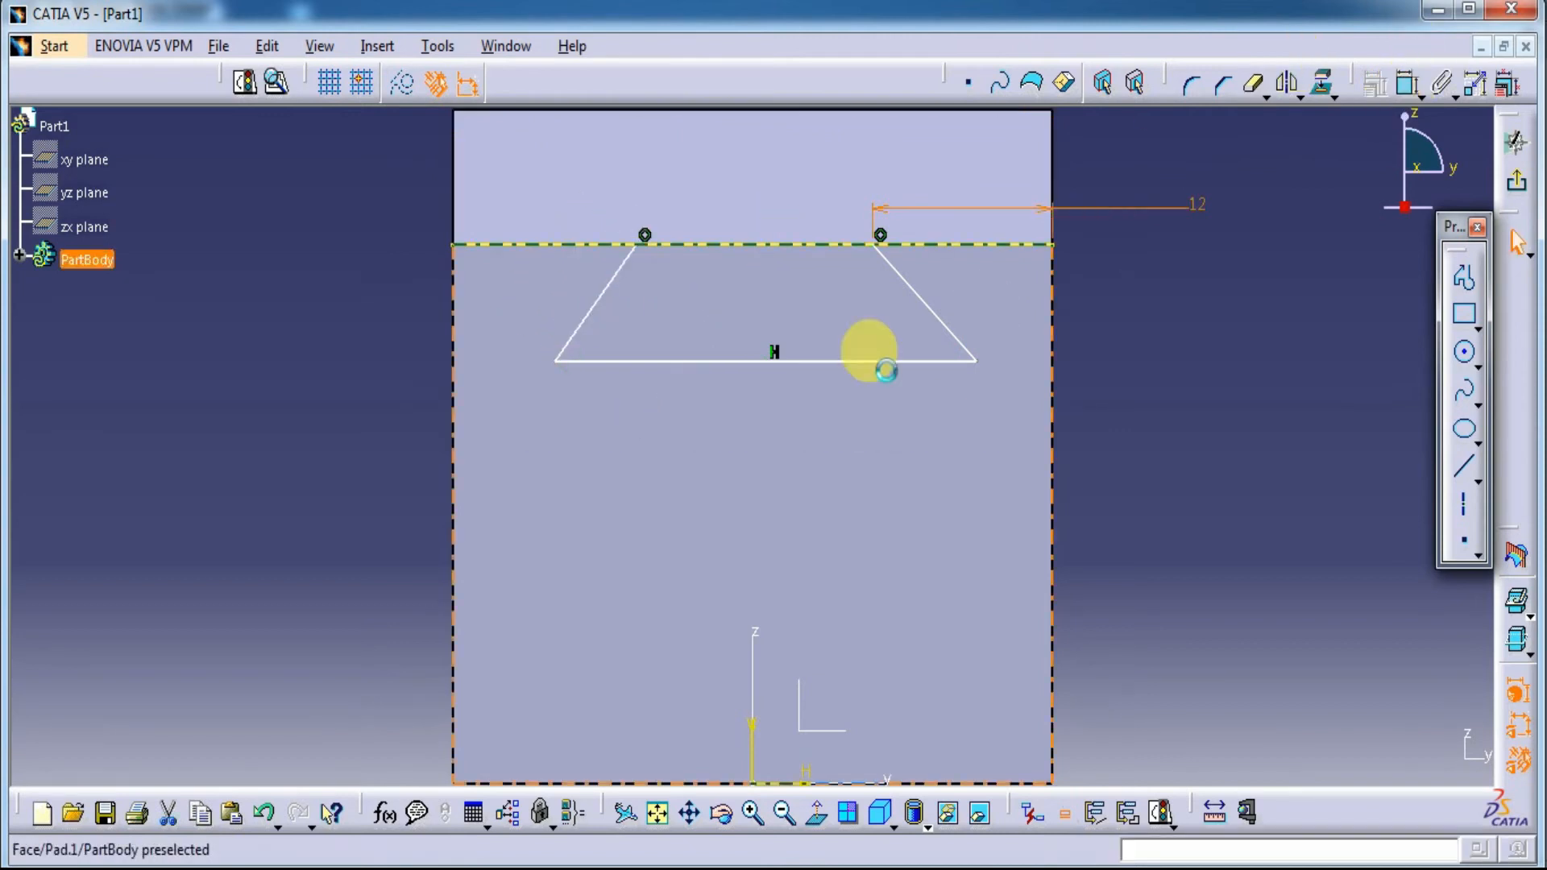
Step: Dimension the dovetail's upper left endpoint from the block's left edge and set the distance to 12 mm
mouse_move(633, 270)
middle_down()
mouse_move(594, 148)
mouse_move(587, 207)
mouse_move(612, 324)
mouse_move(594, 235)
mouse_move(680, 311)
mouse_move(902, 419)
mouse_move(814, 352)
middle_up()
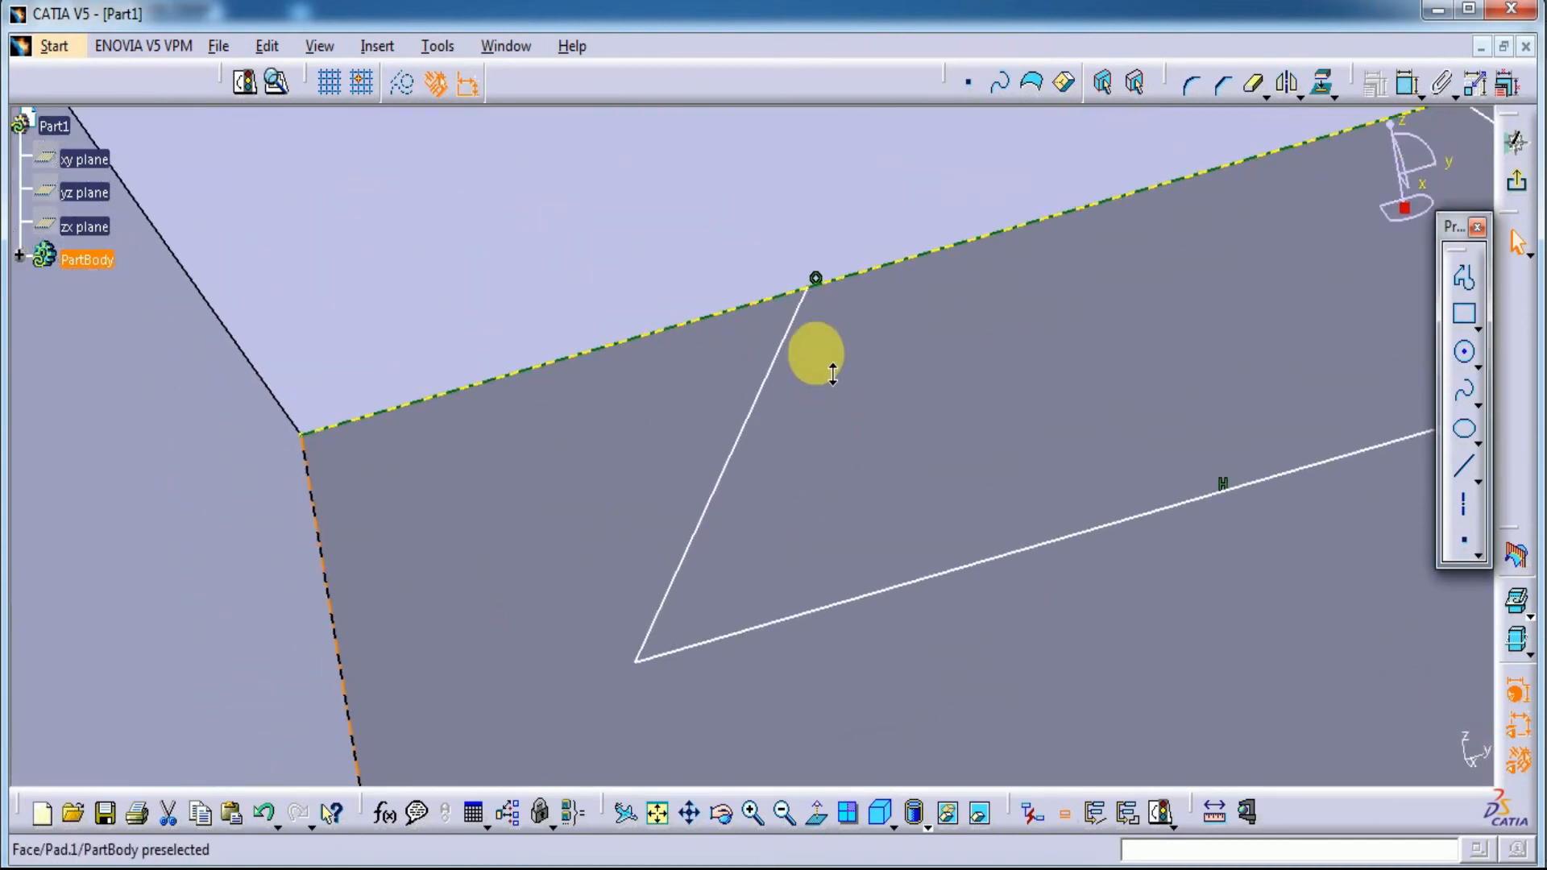
click(806, 284)
click(323, 563)
click(452, 294)
double_click(468, 294)
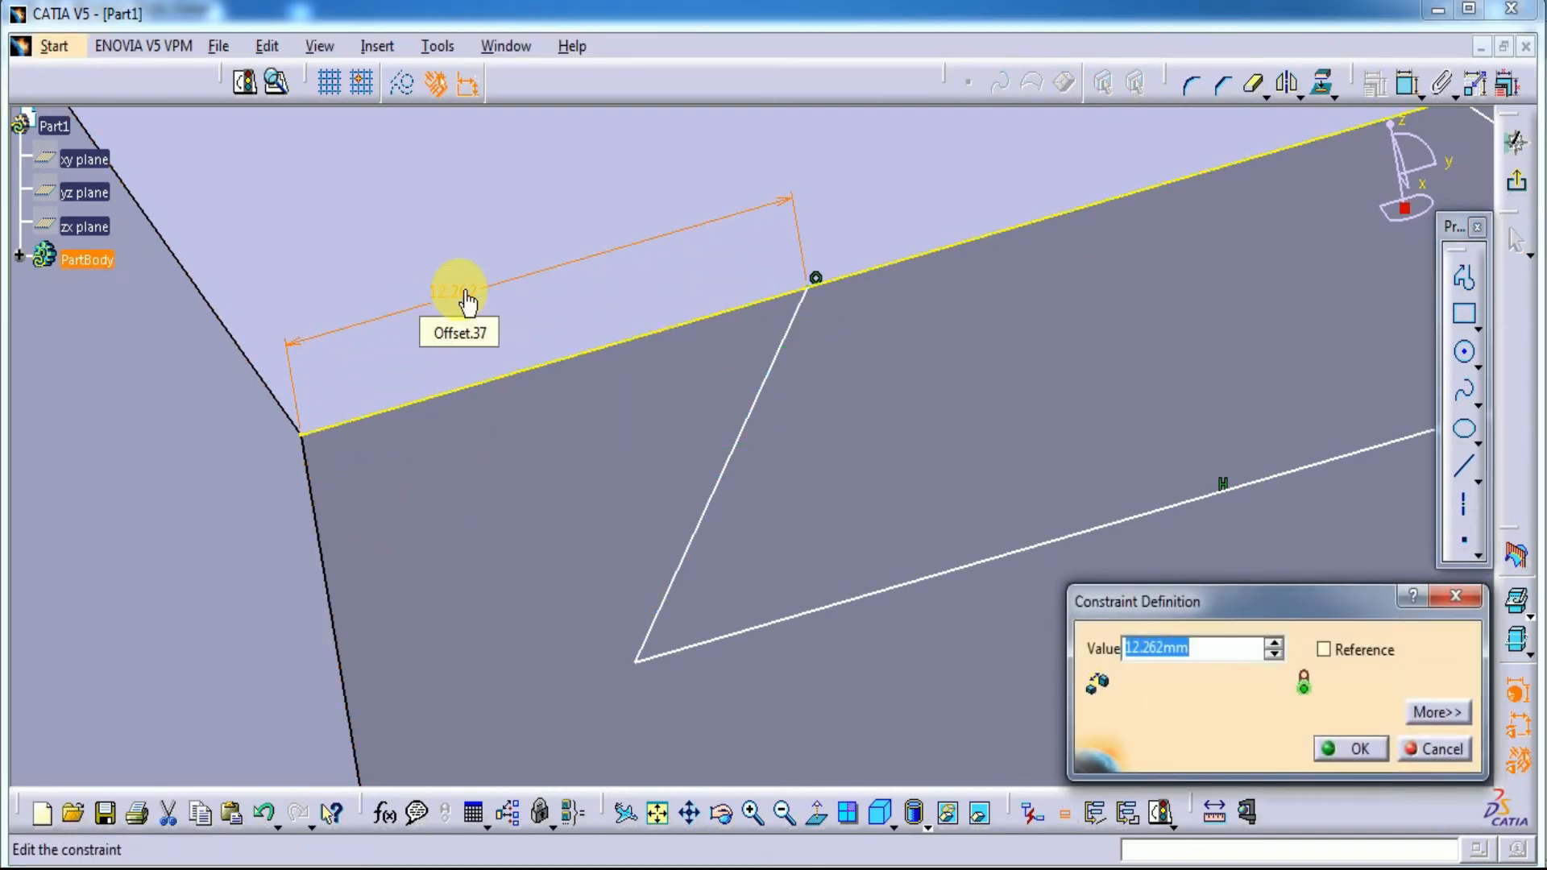
key(Return)
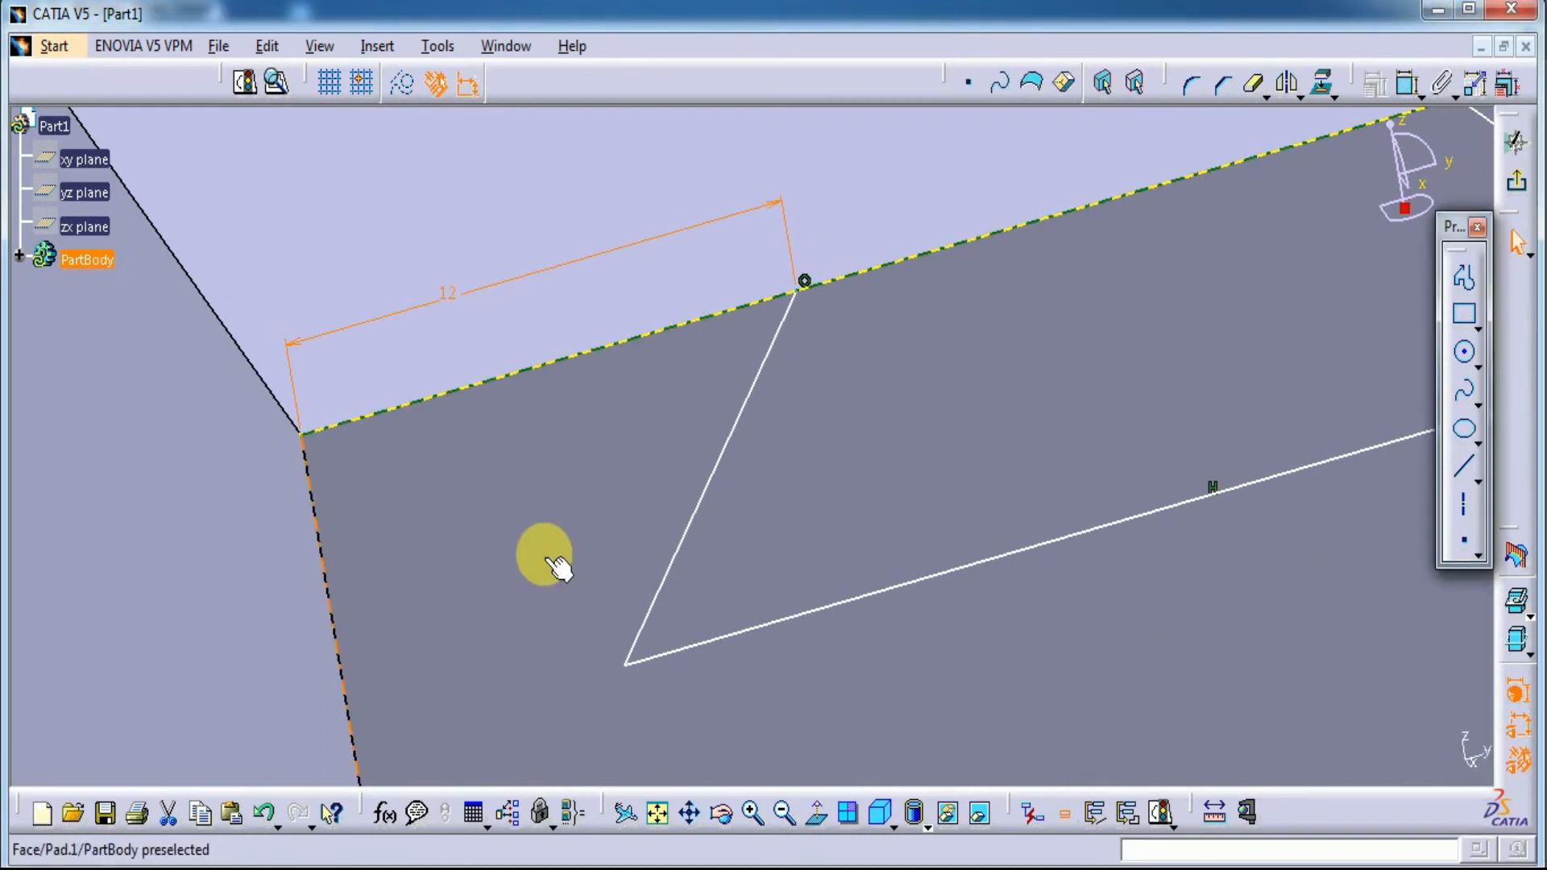
Step: Dimension the dovetail's lower left corner from the block's left edge and set the distance to 8 mm
click(626, 665)
click(1406, 83)
click(354, 721)
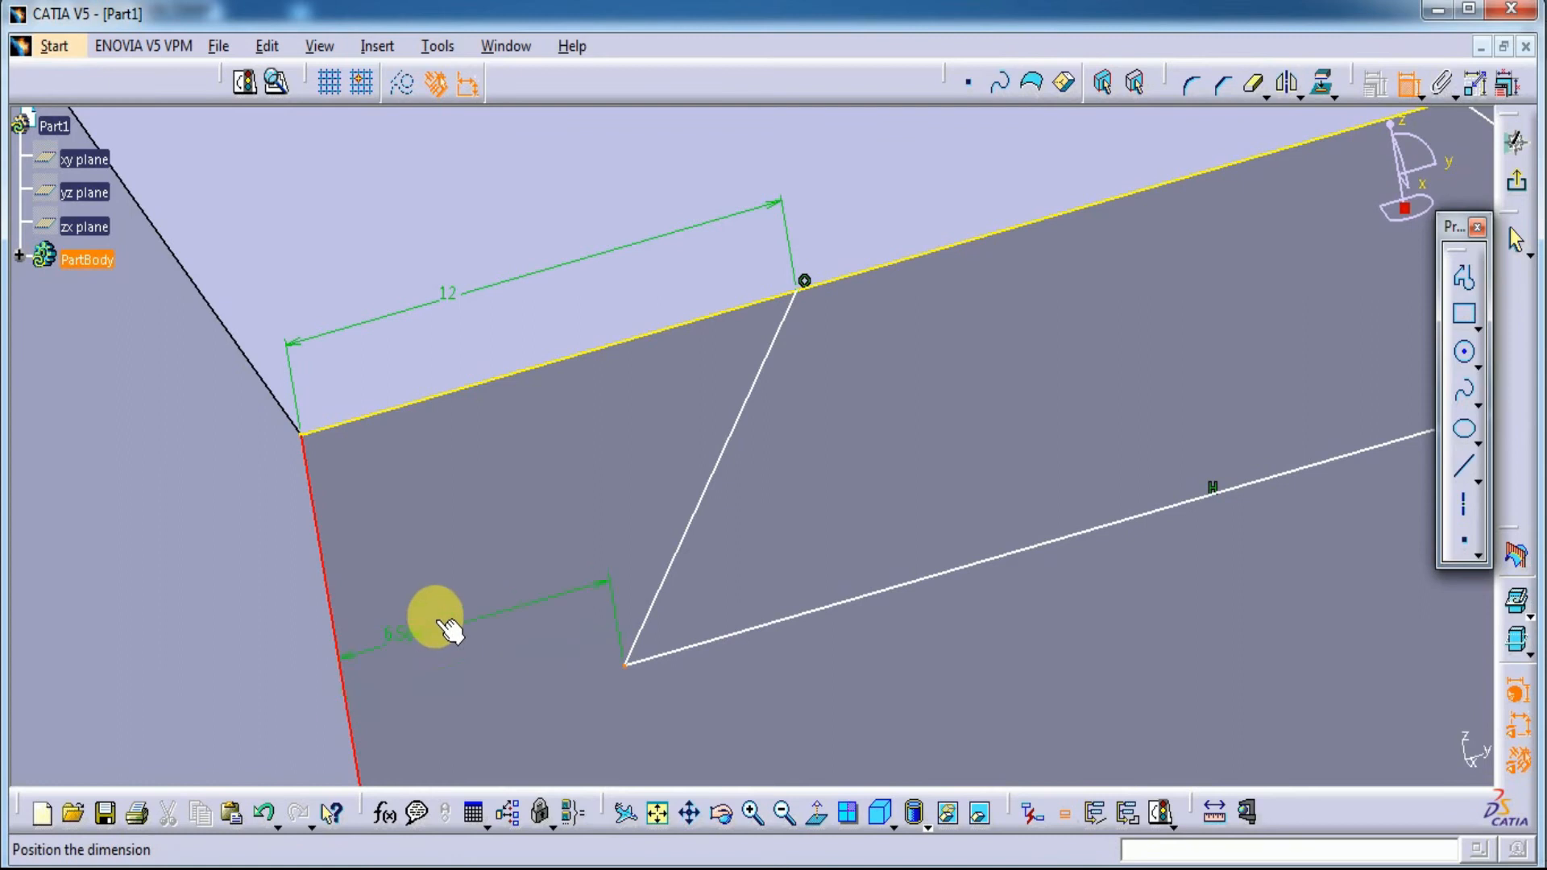
click(469, 621)
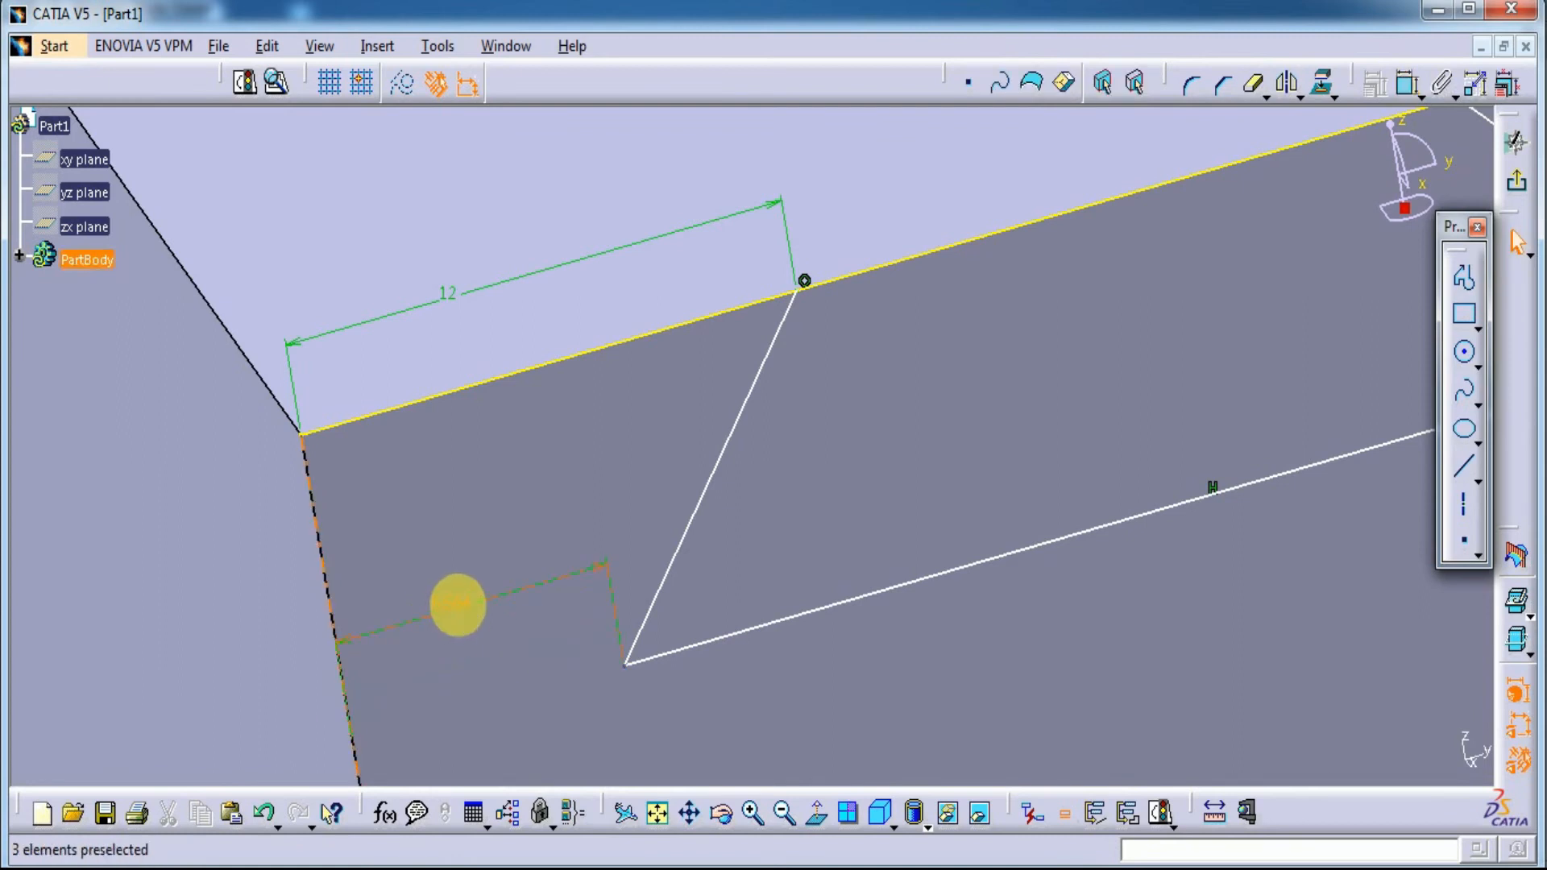
double_click(466, 615)
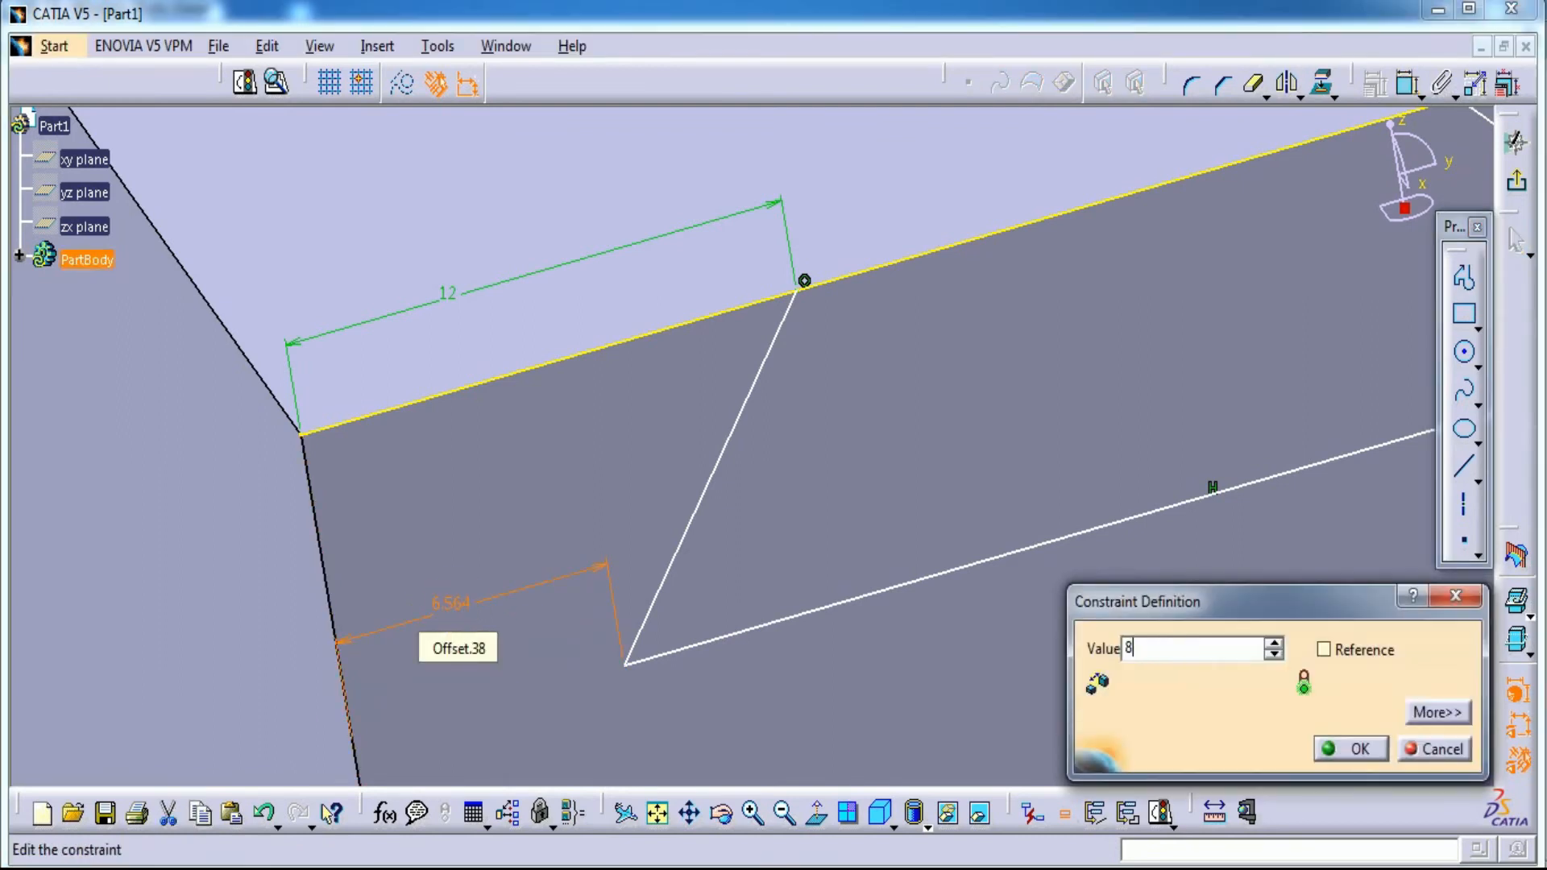
text(8)
key(Return)
Step: Dimension the dovetail's lower right corner from the block's right edge and set the distance to 8 mm
middle_drag(926, 591, 442, 462)
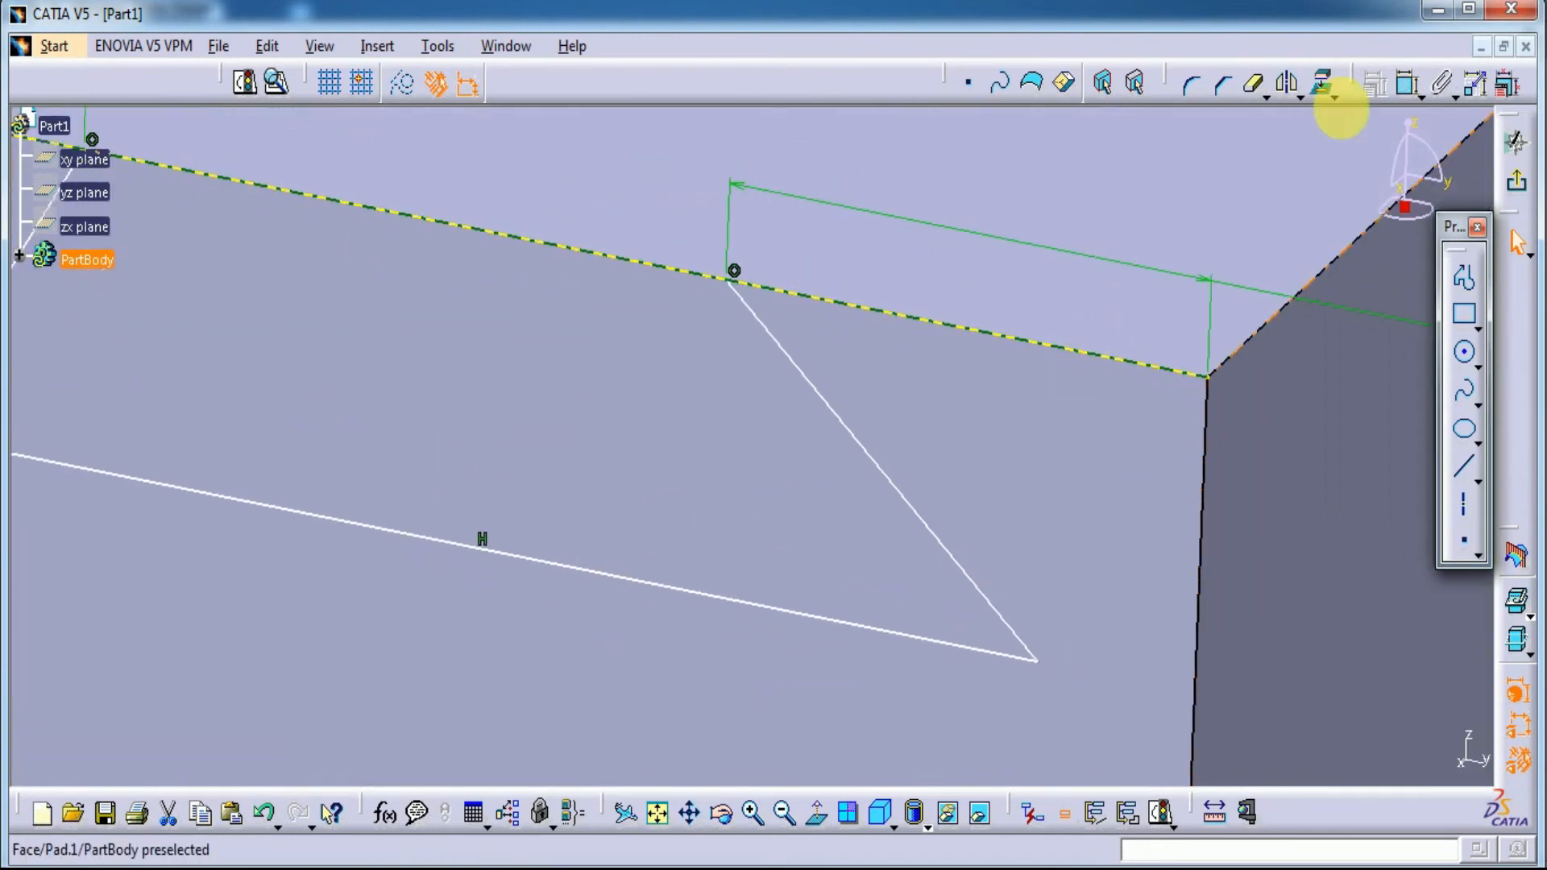
click(1037, 662)
click(1407, 83)
click(1199, 654)
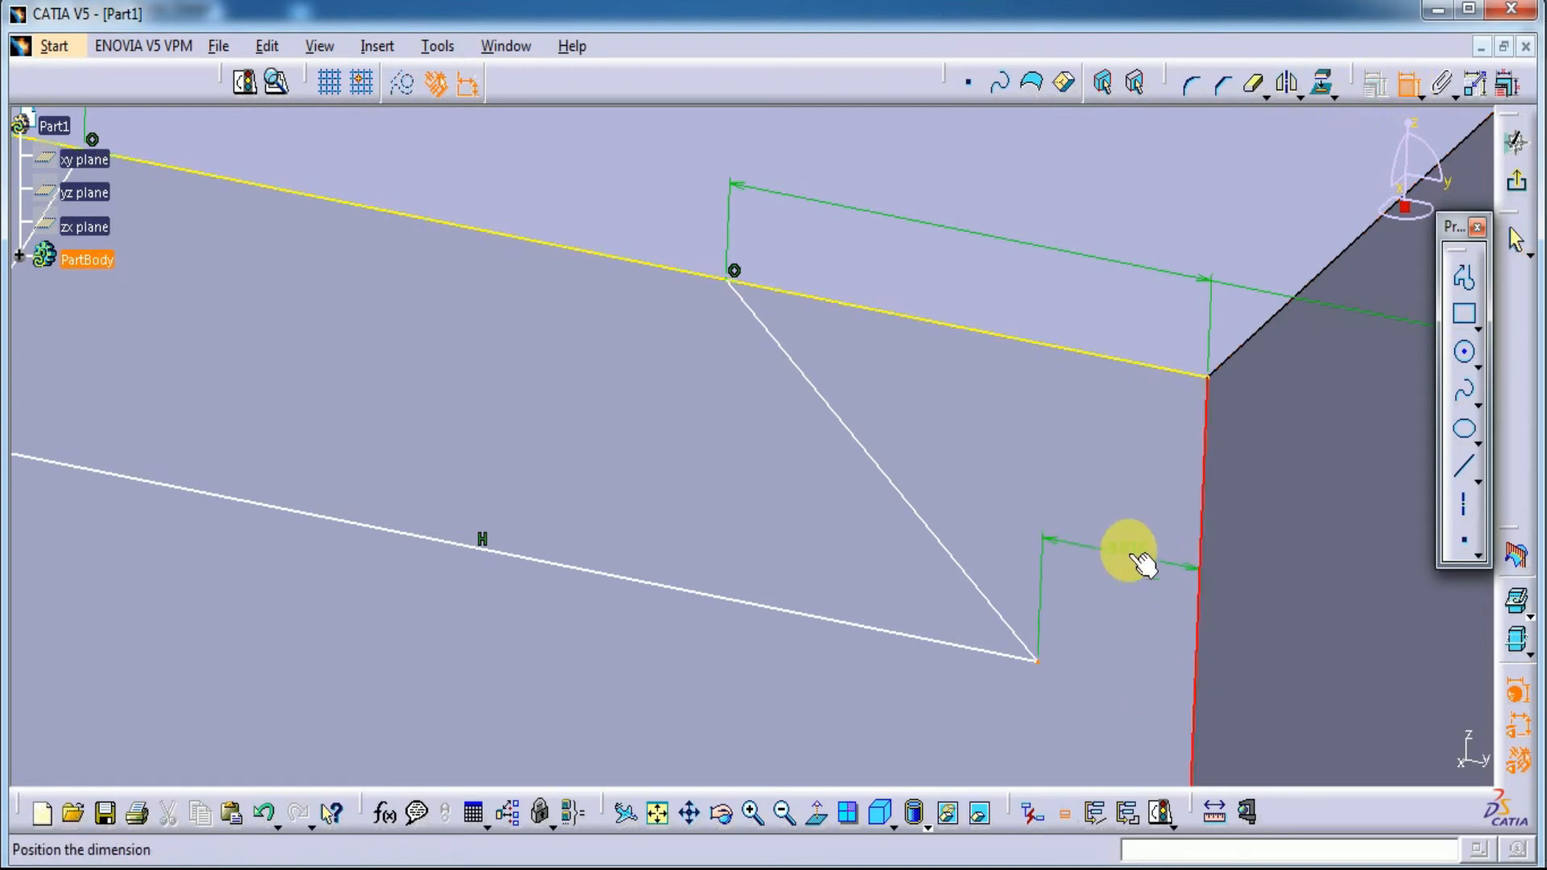
double_click(1135, 556)
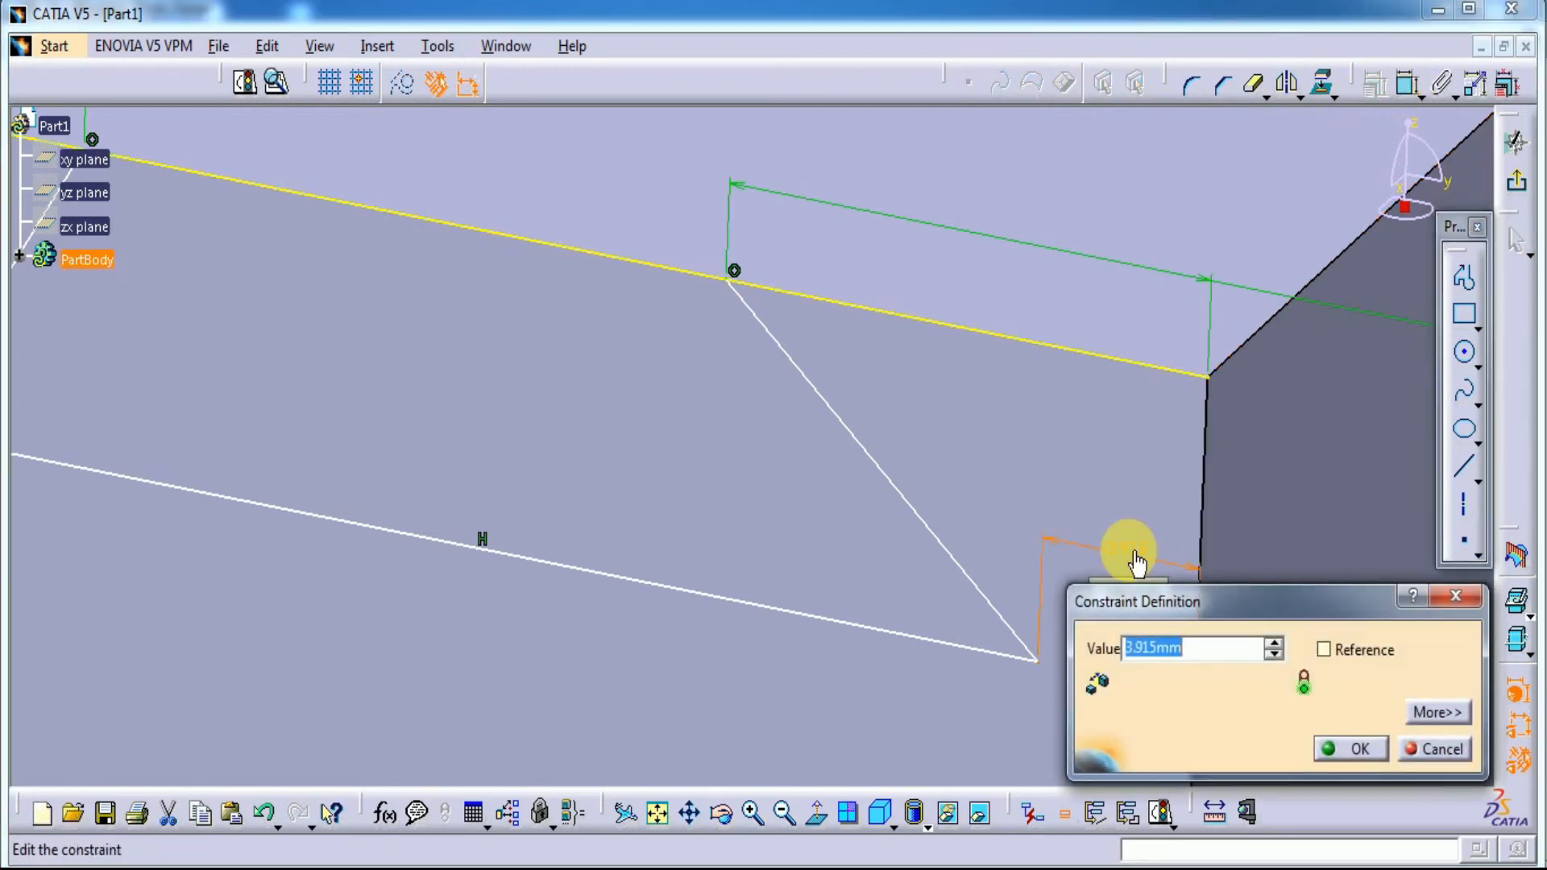
key(Return)
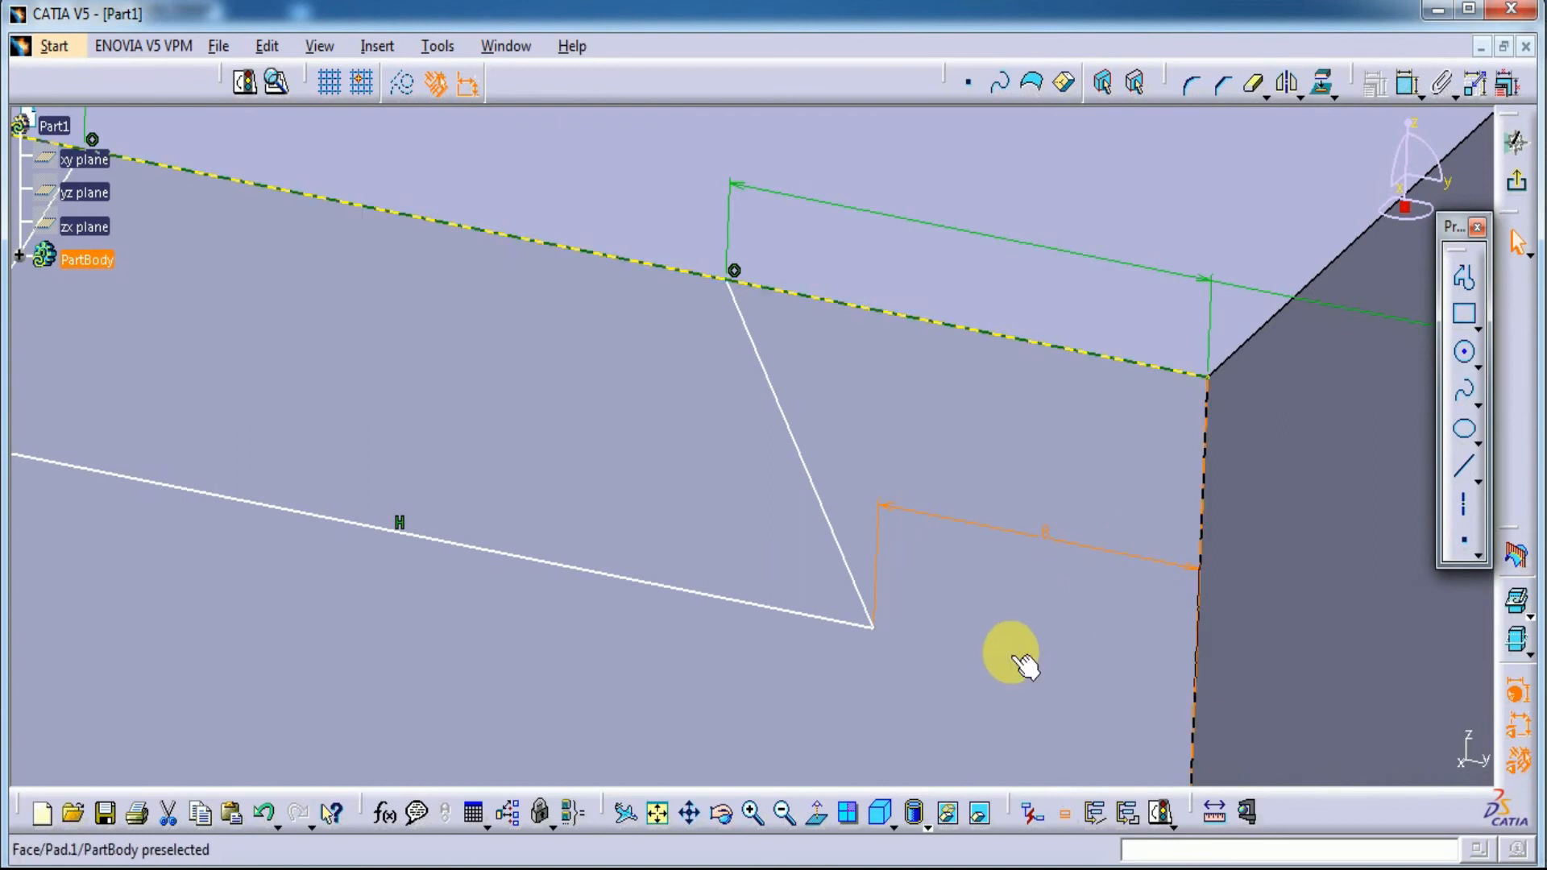
Step: Dimension the dovetail's depth between the projected edge and its base line, and set it to 6 mm
click(830, 815)
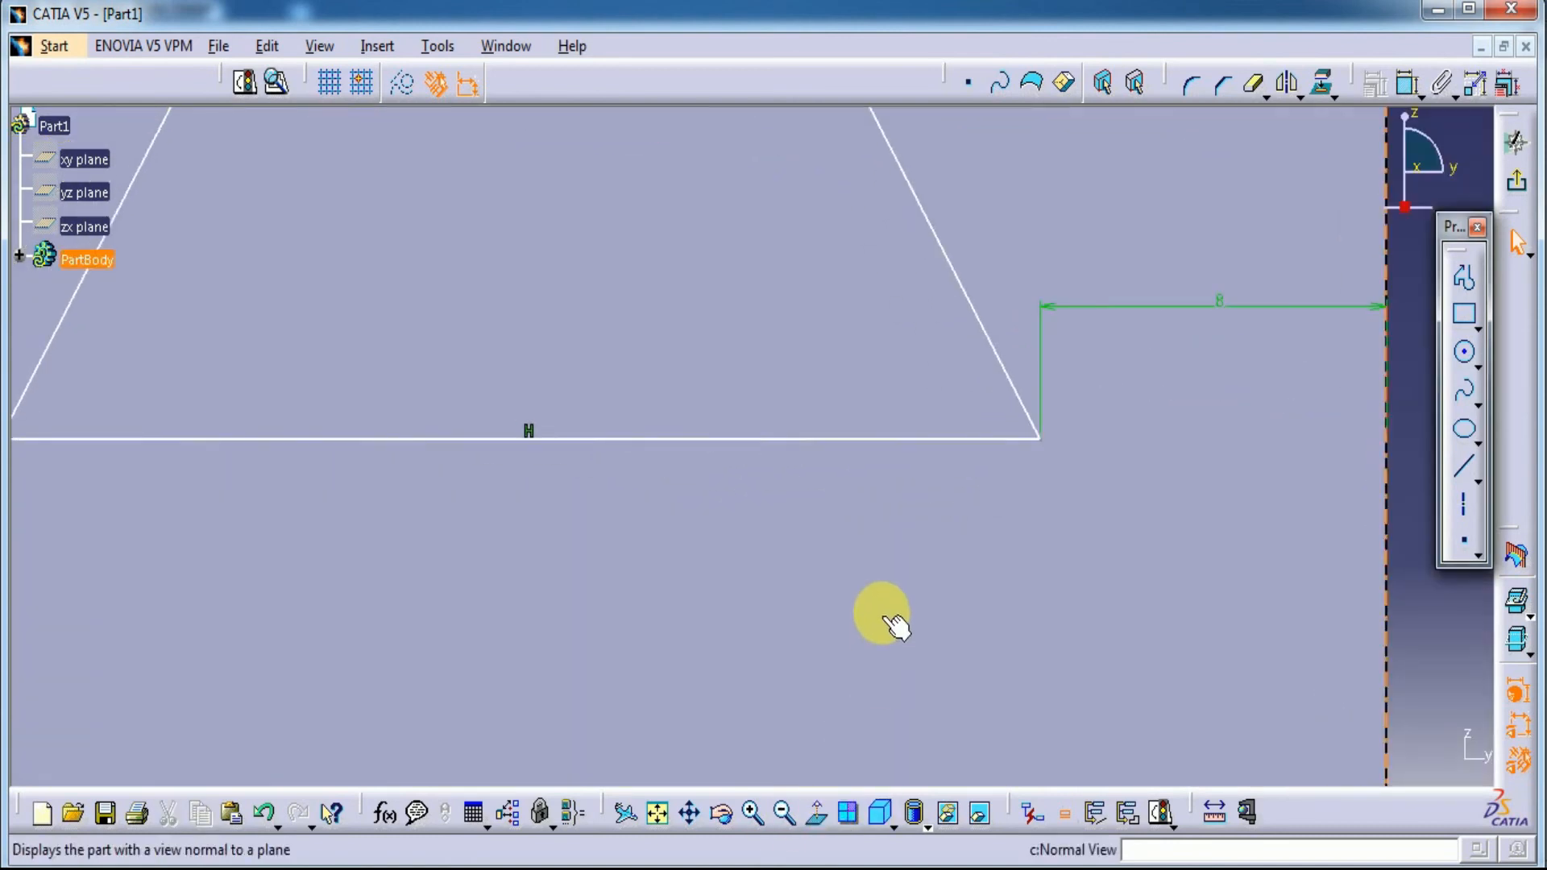
middle_drag(908, 709, 898, 766)
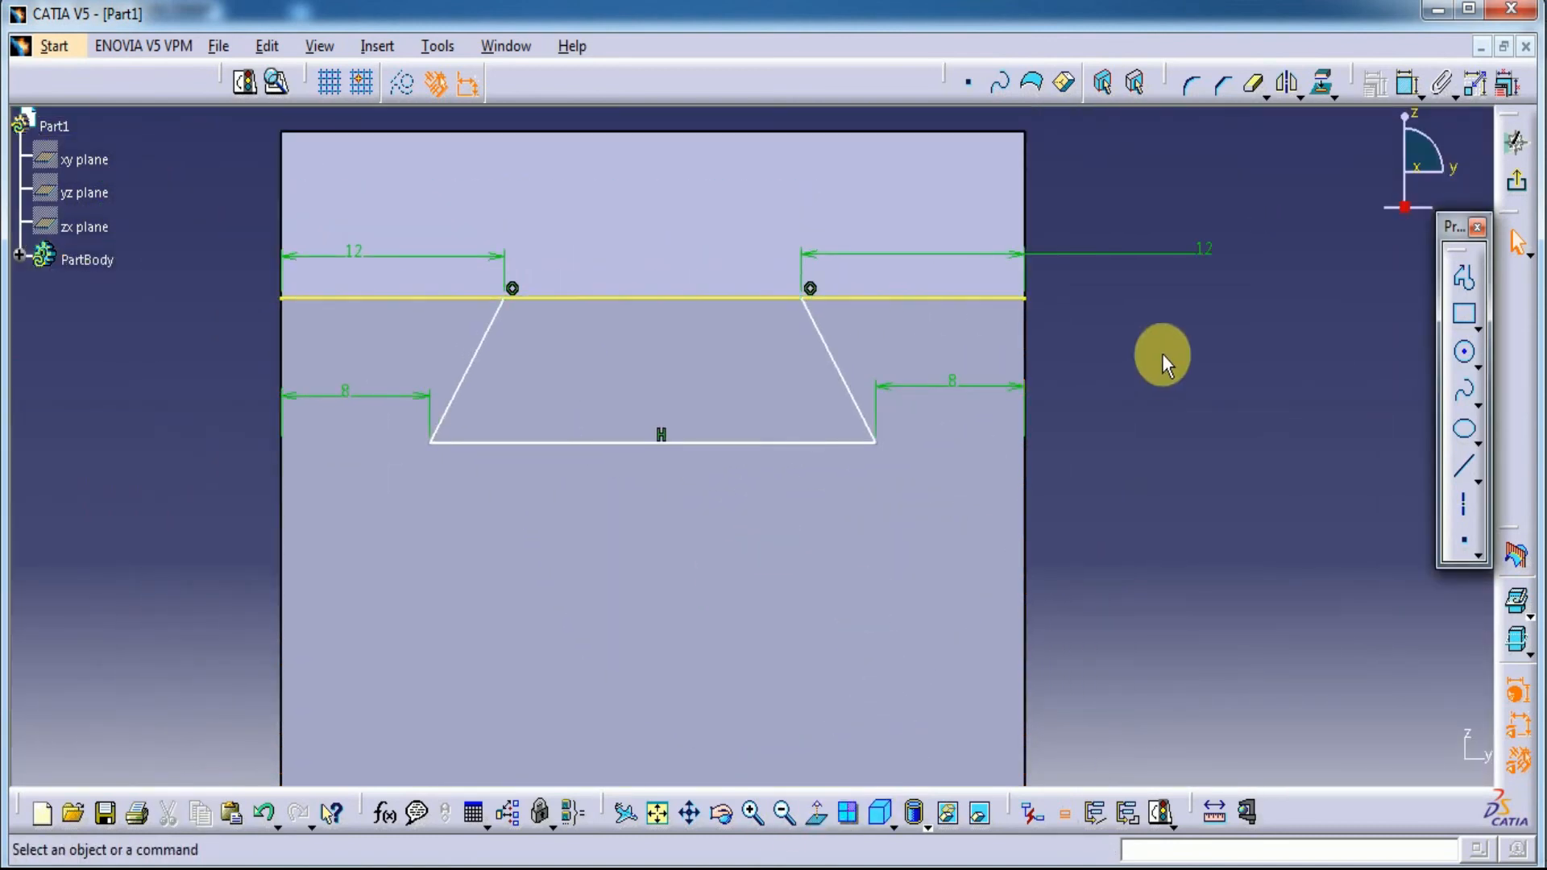
click(1408, 83)
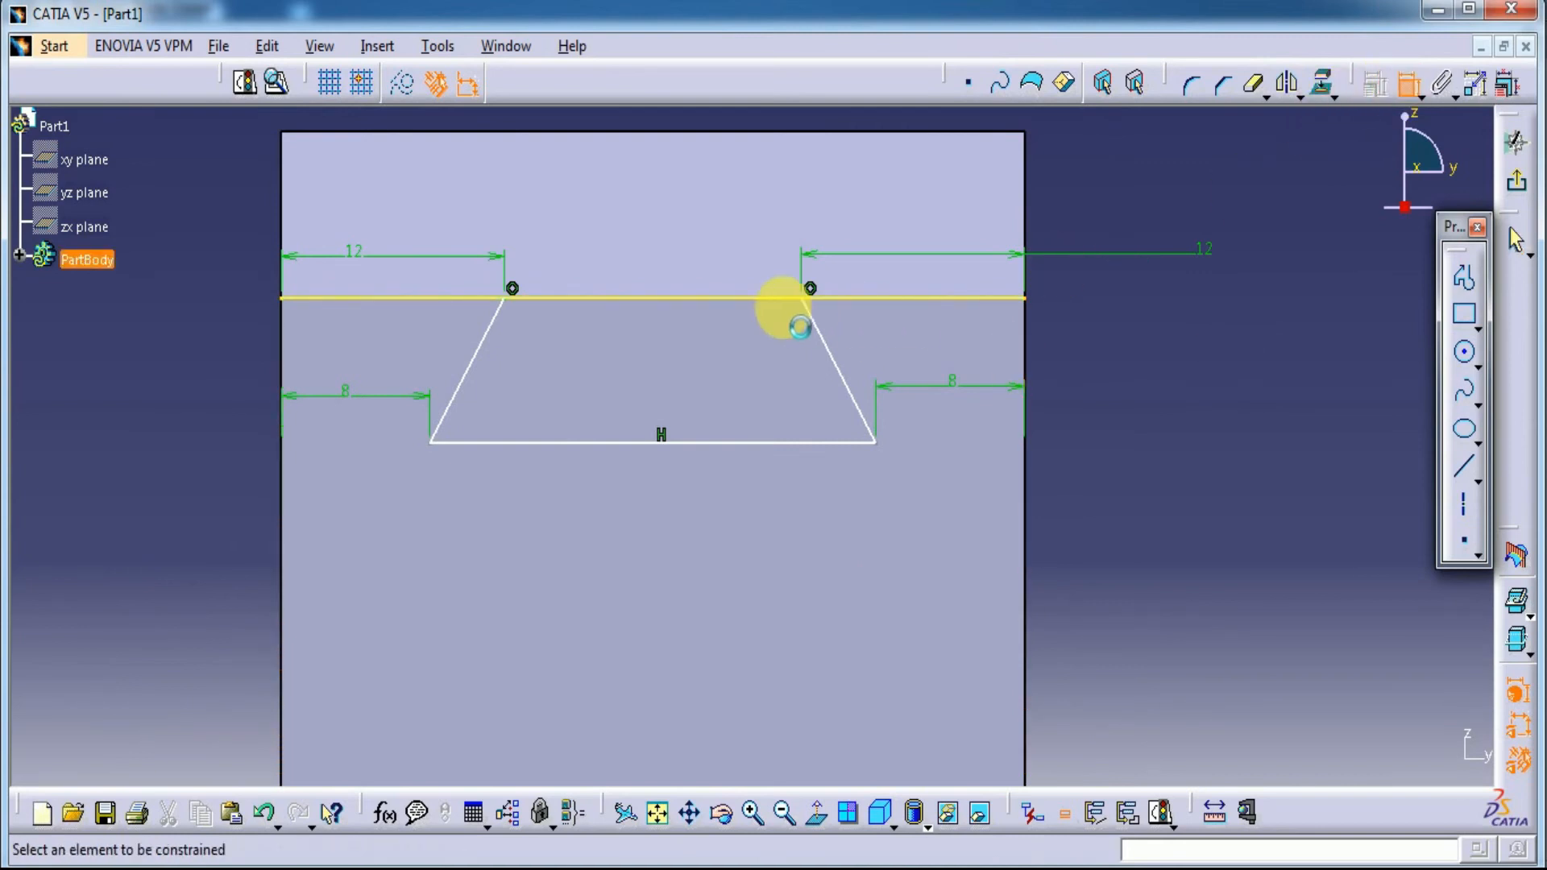
click(764, 298)
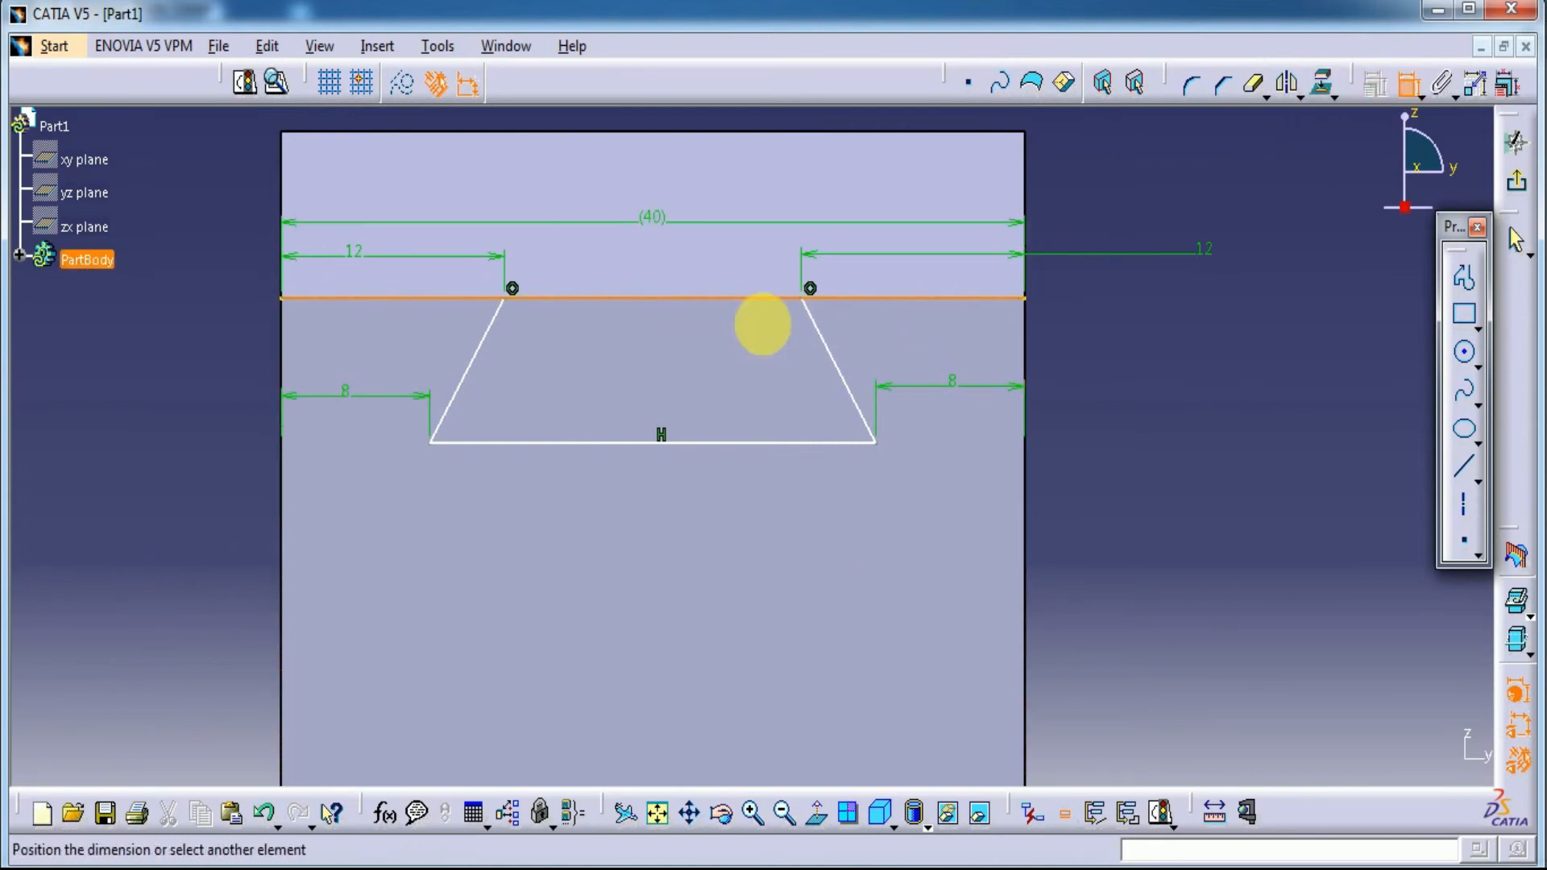
click(774, 442)
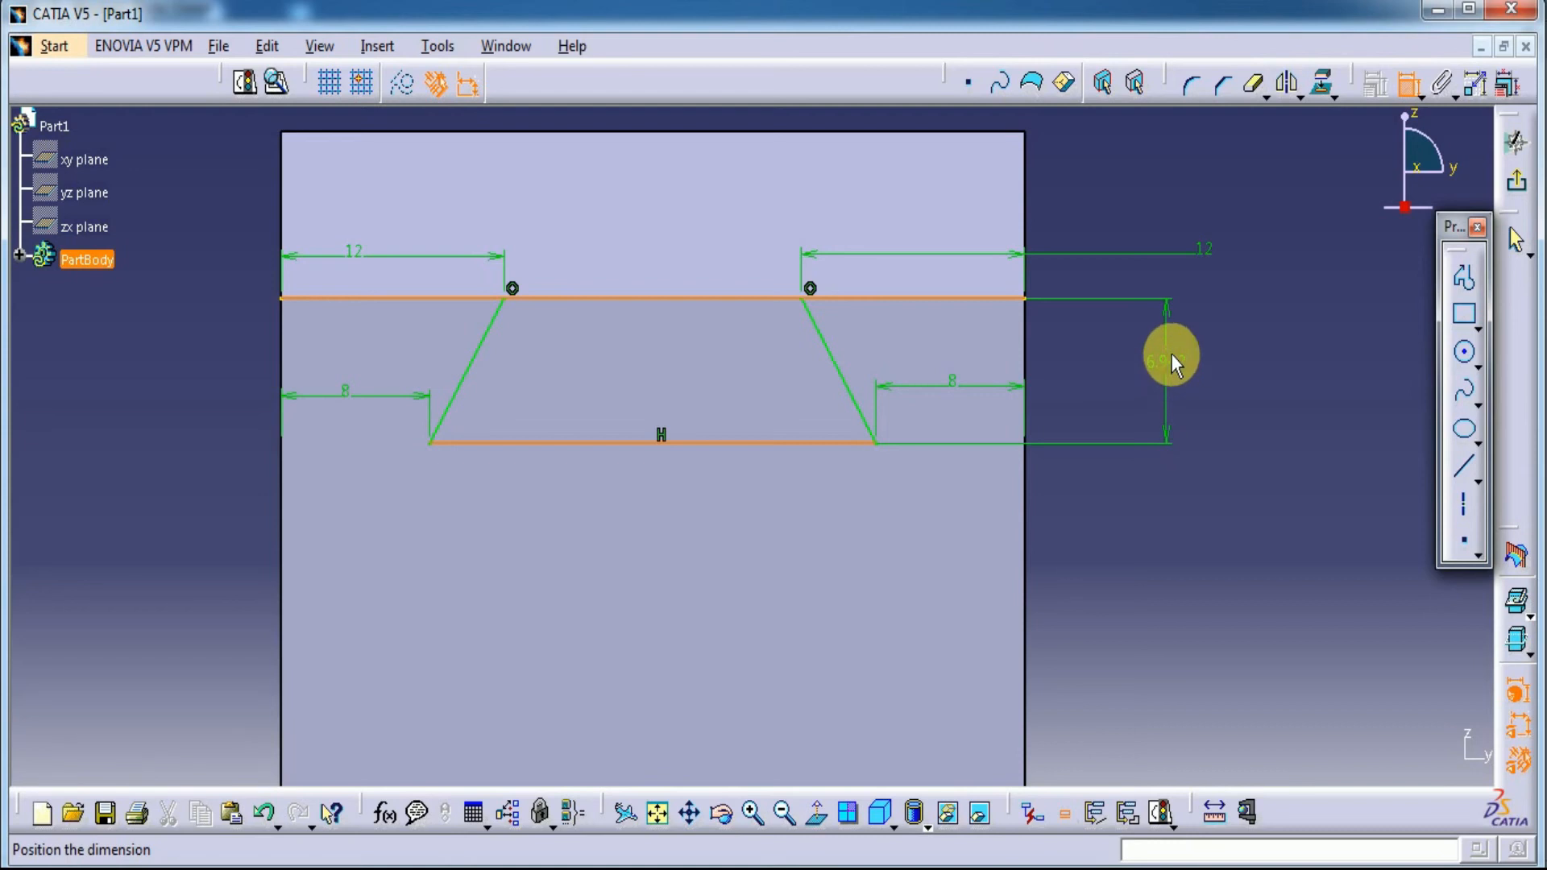
click(1171, 354)
double_click(1171, 354)
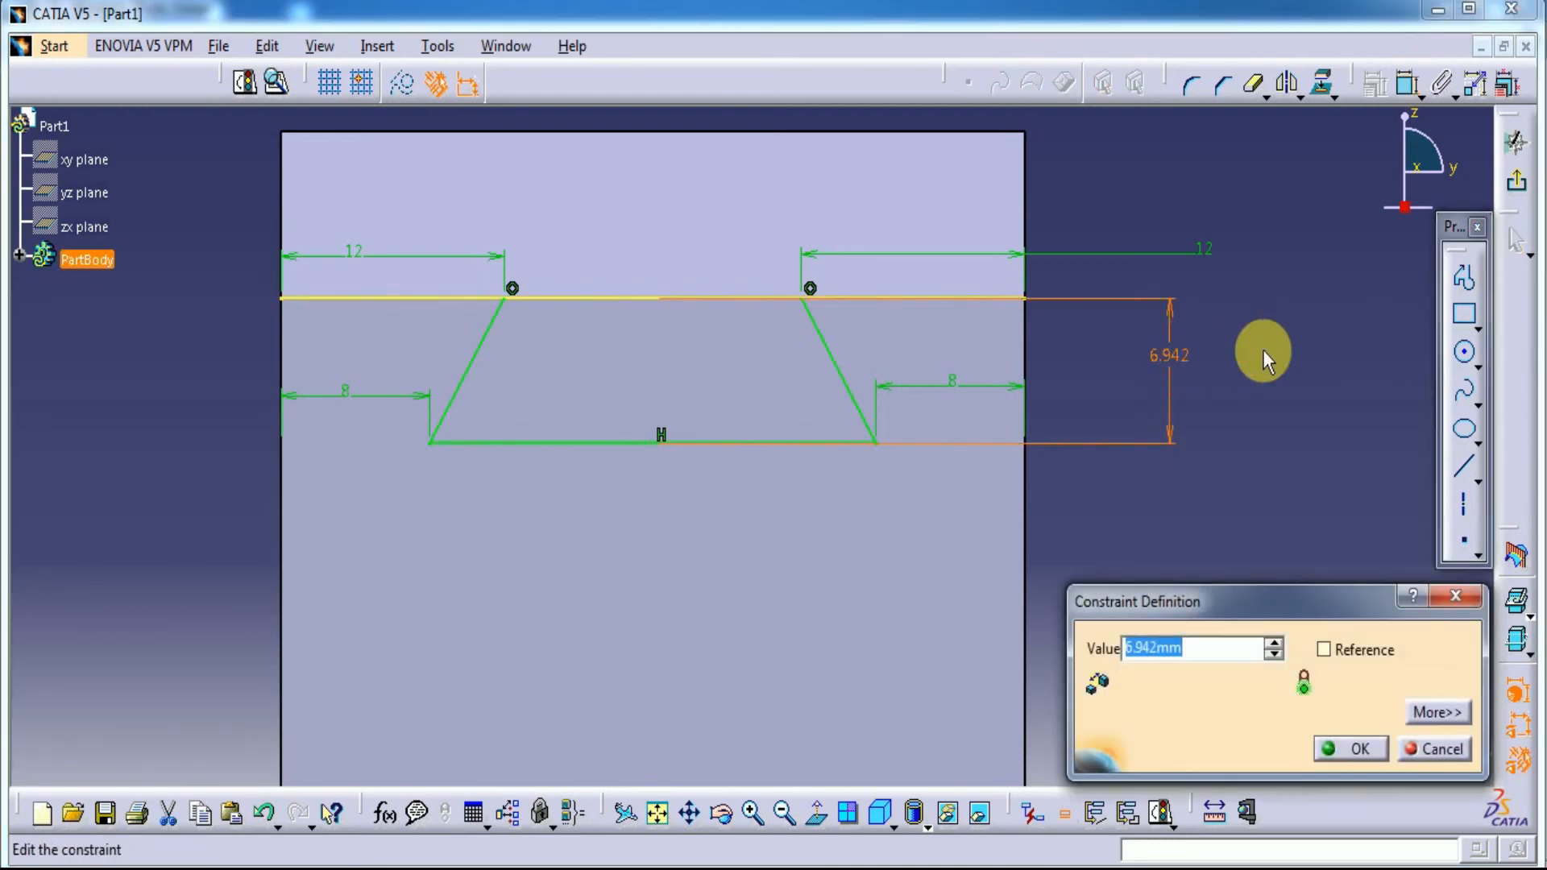
text(6)
key(Return)
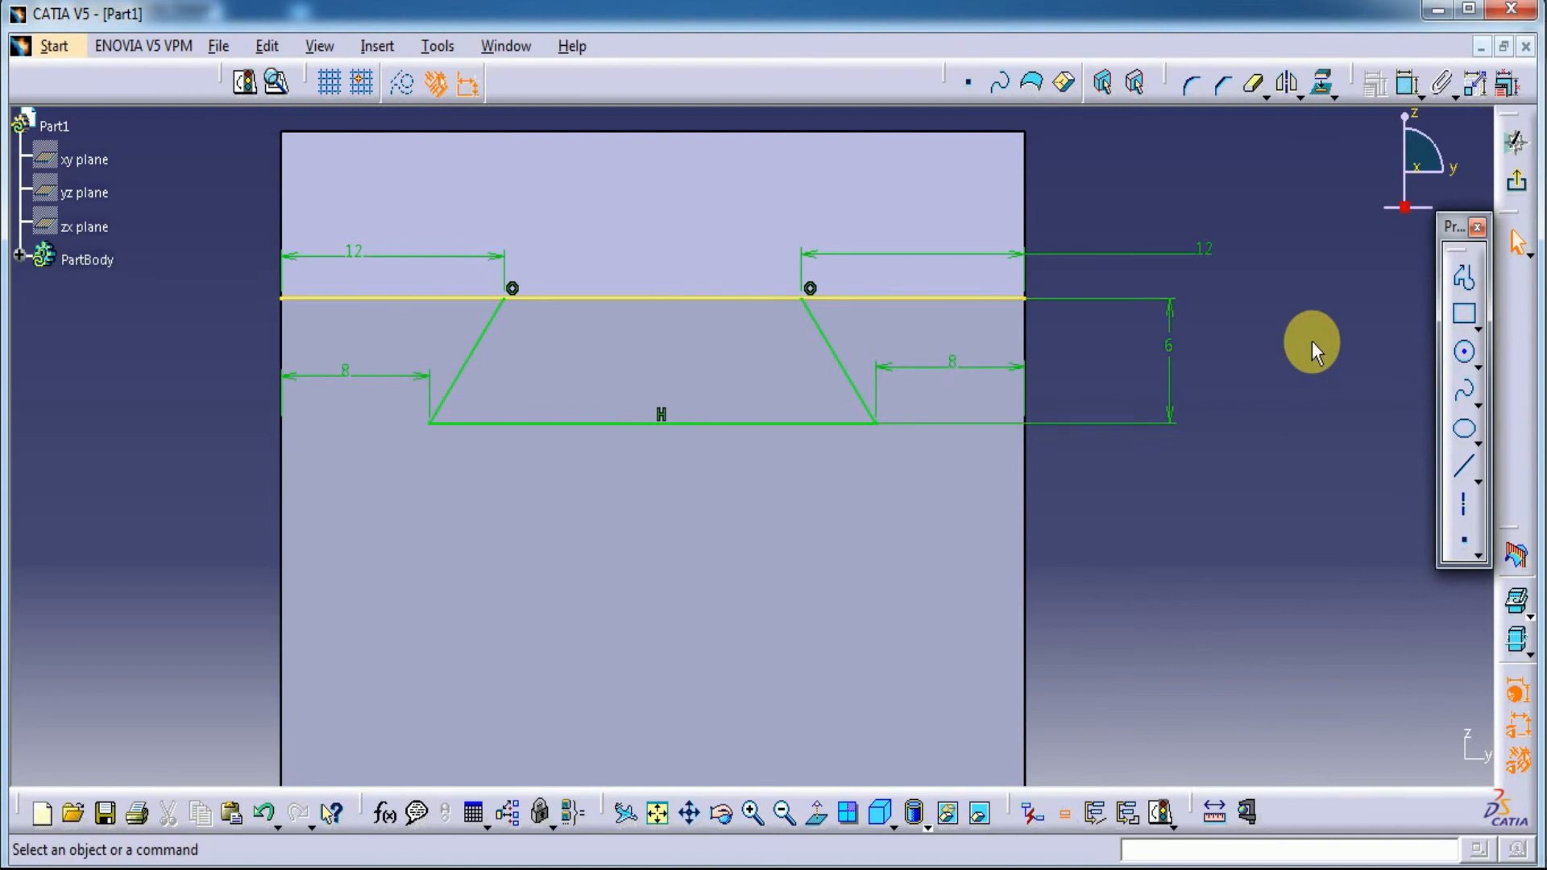
Step: Quick Trim the projected edge outside the dovetail on both sides and exit the sketch
click(1253, 83)
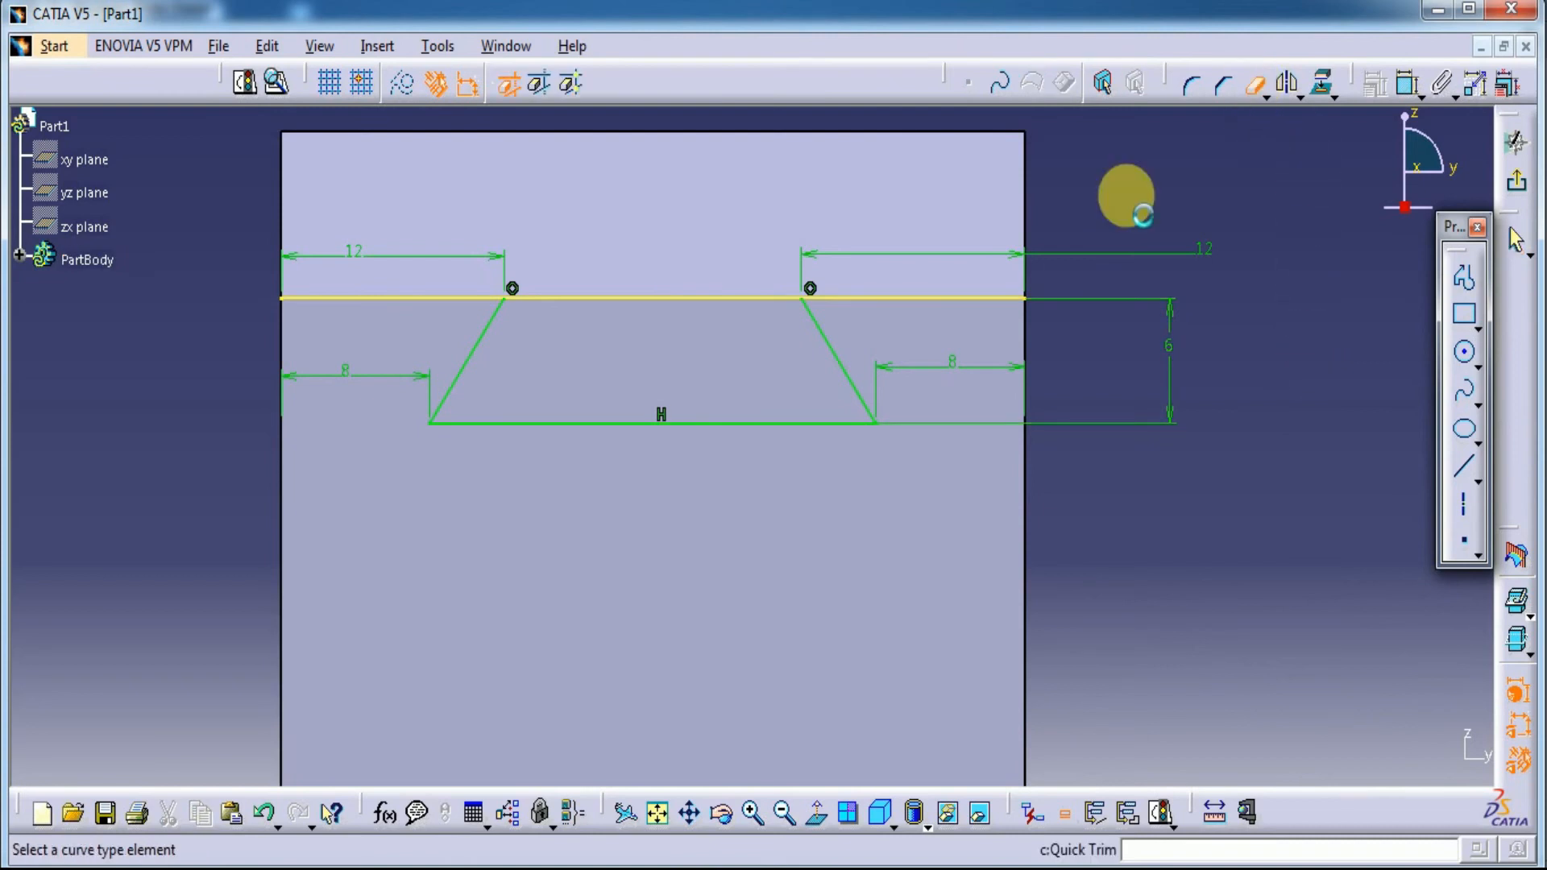
click(932, 299)
click(1252, 83)
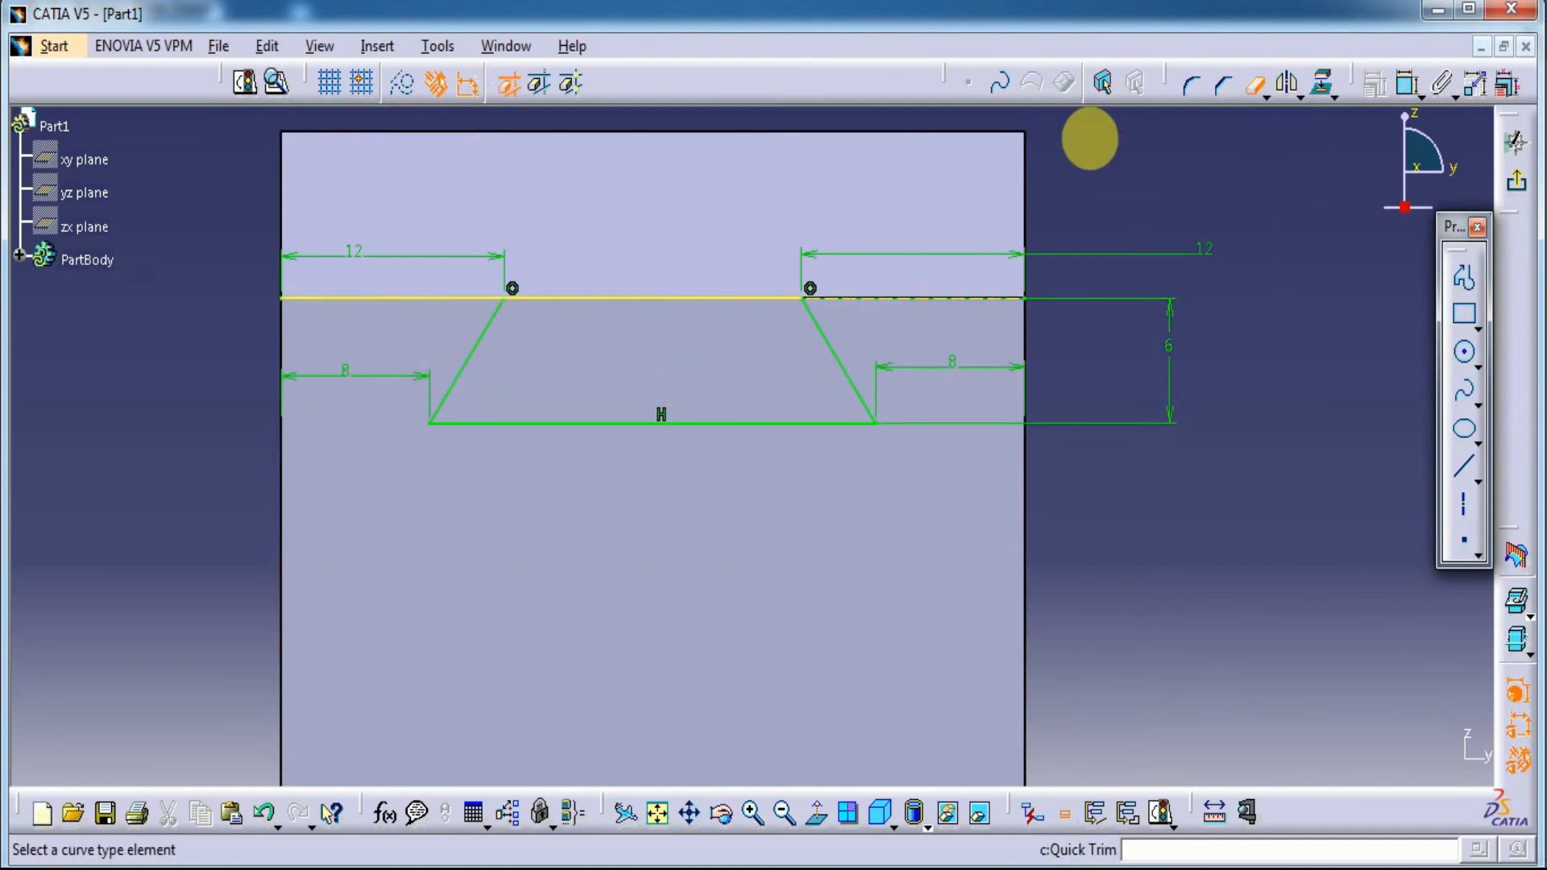
click(416, 300)
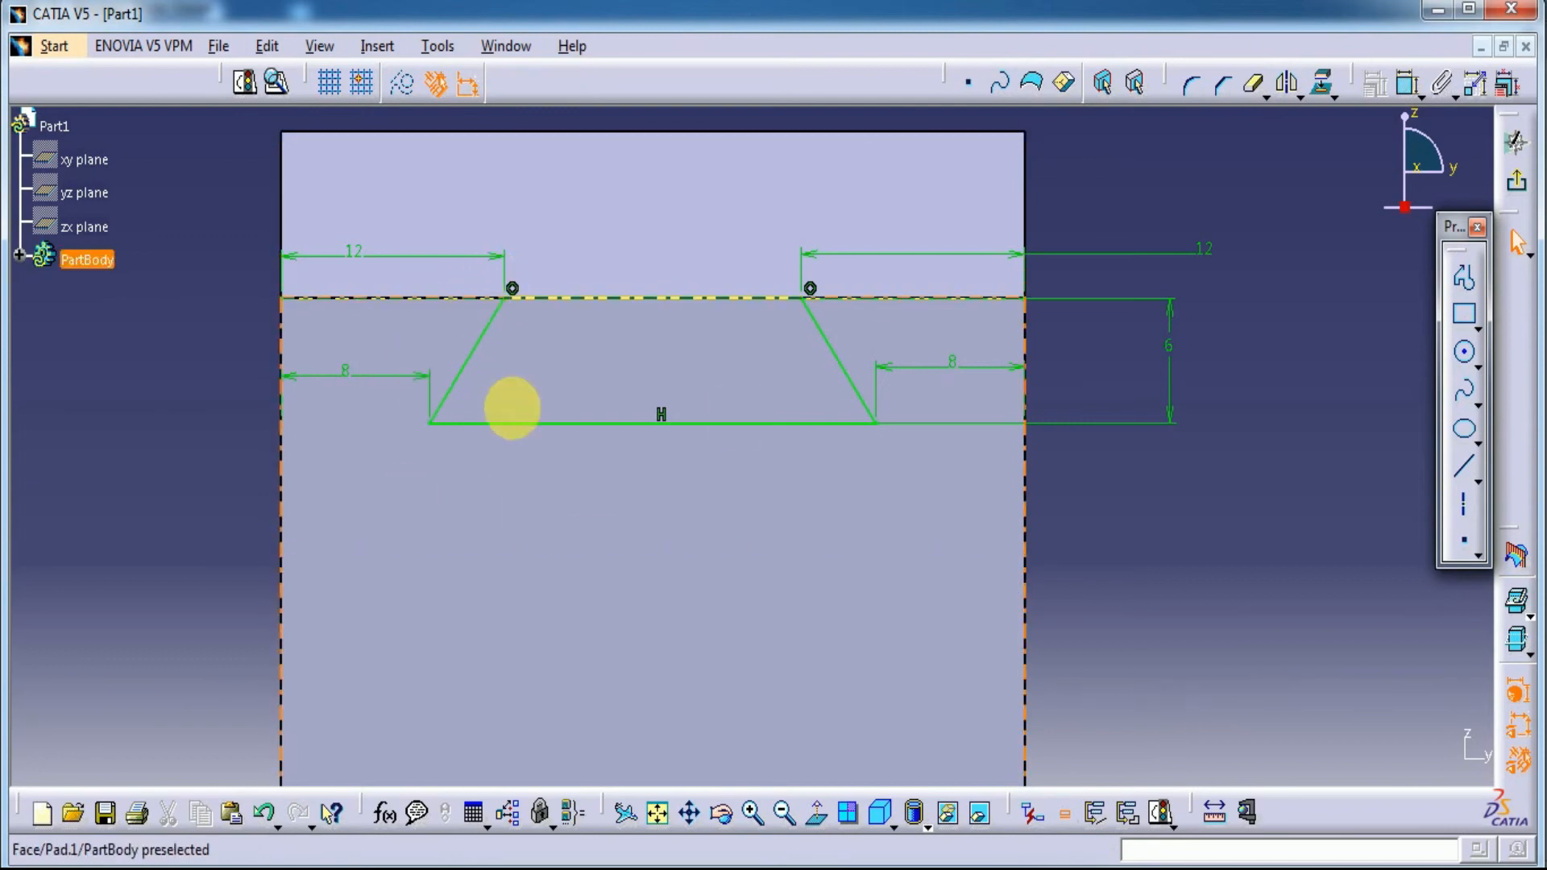
click(1516, 183)
Step: Pocket the dovetail profile through the block up to the vertical inner face of the V-shaped notch, using the Up to plane limit
mouse_move(1229, 488)
middle_down()
mouse_move(1209, 587)
mouse_move(995, 355)
middle_up()
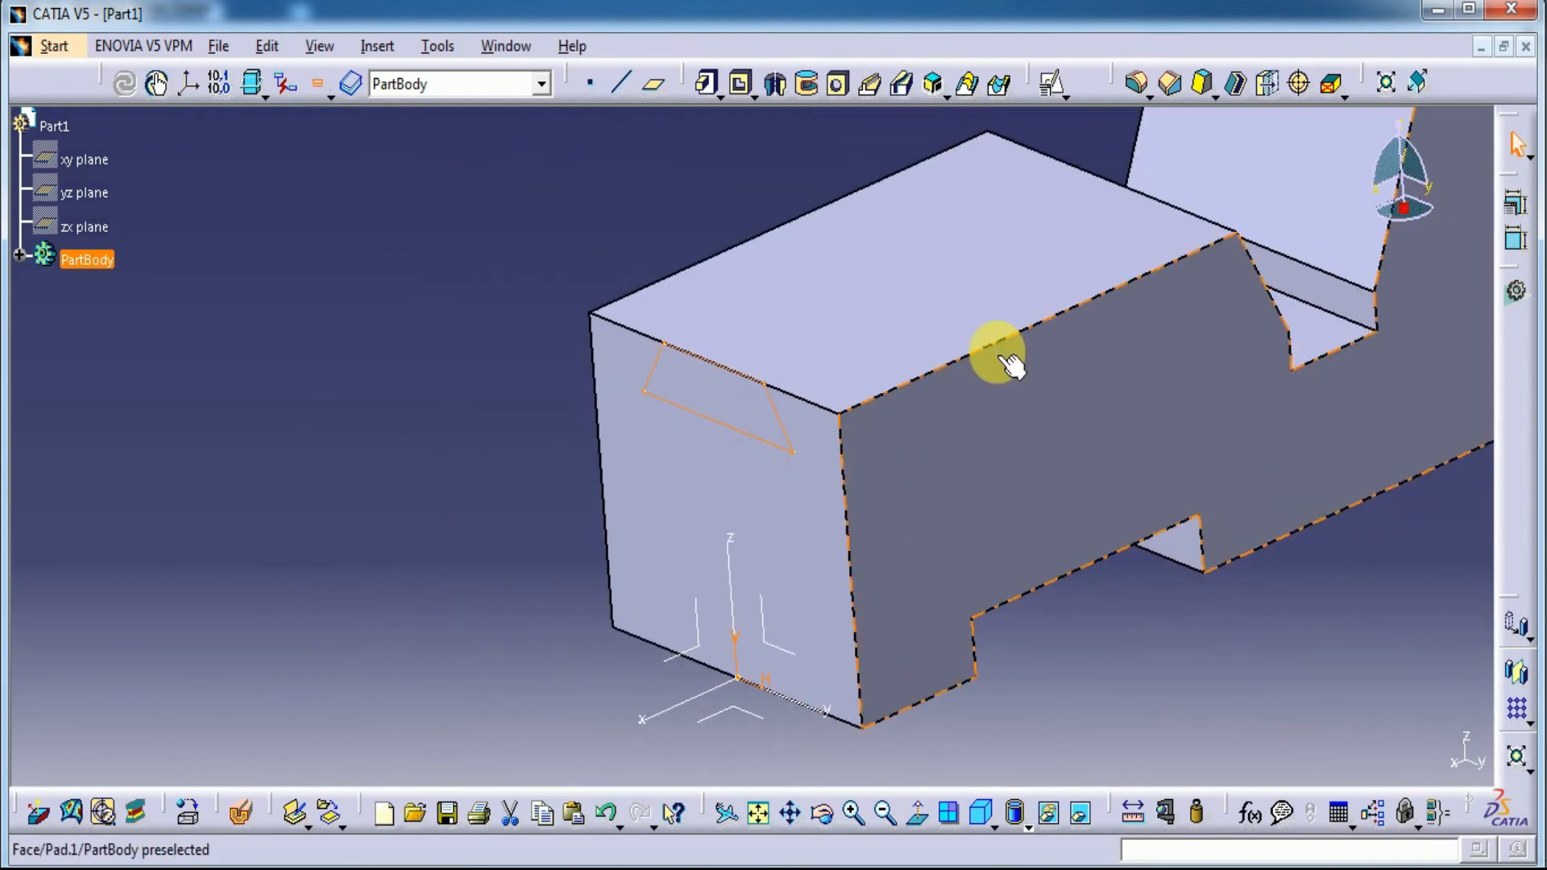
click(743, 85)
middle_drag(570, 459, 280, 524)
middle_drag(647, 587, 537, 583)
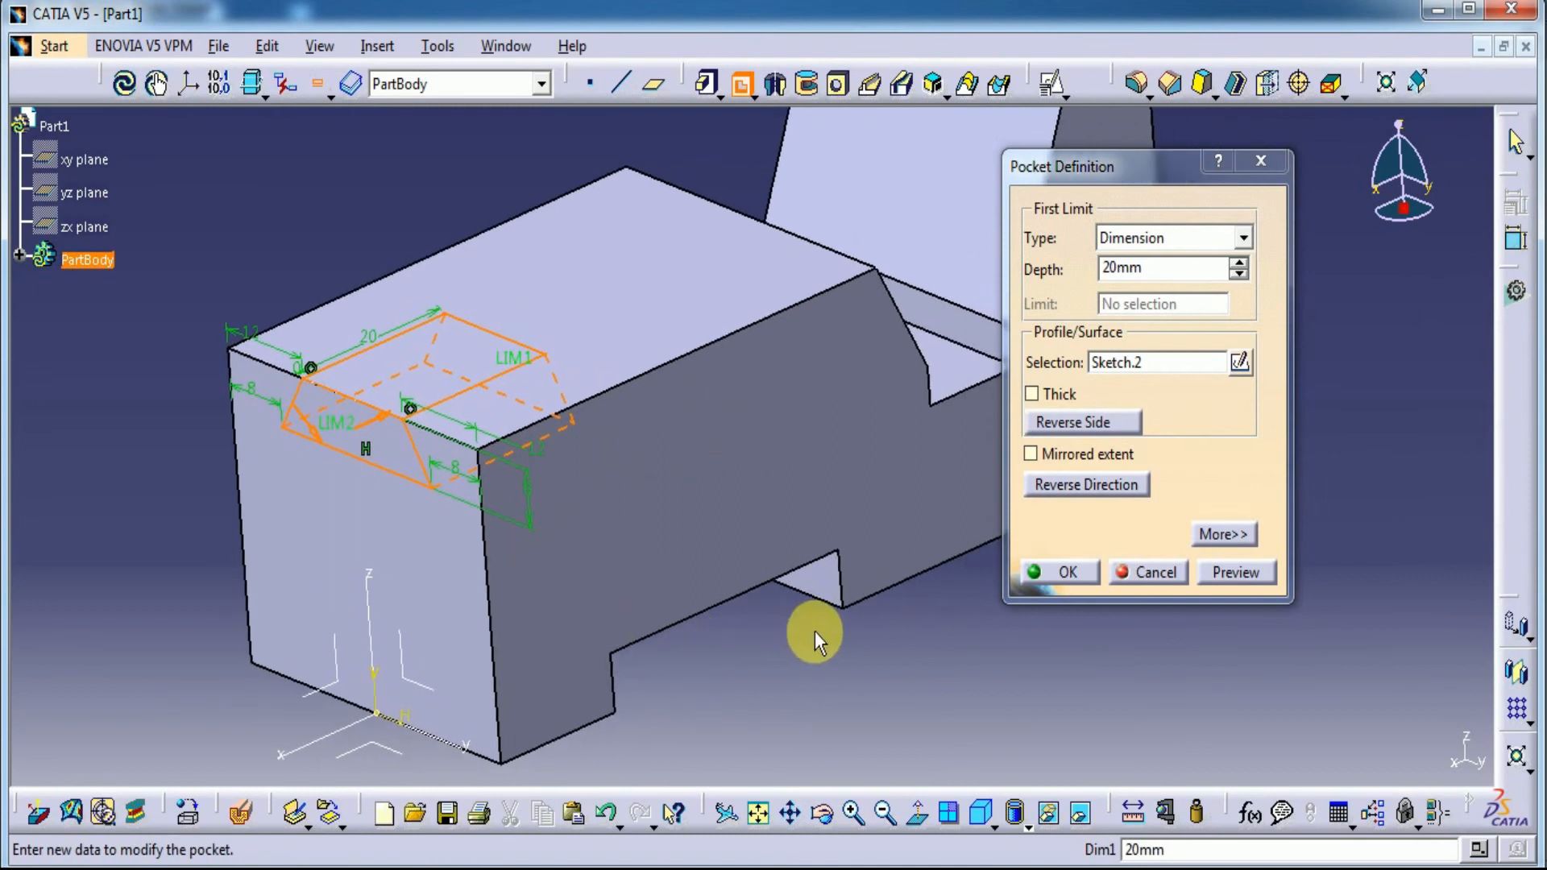
click(1245, 238)
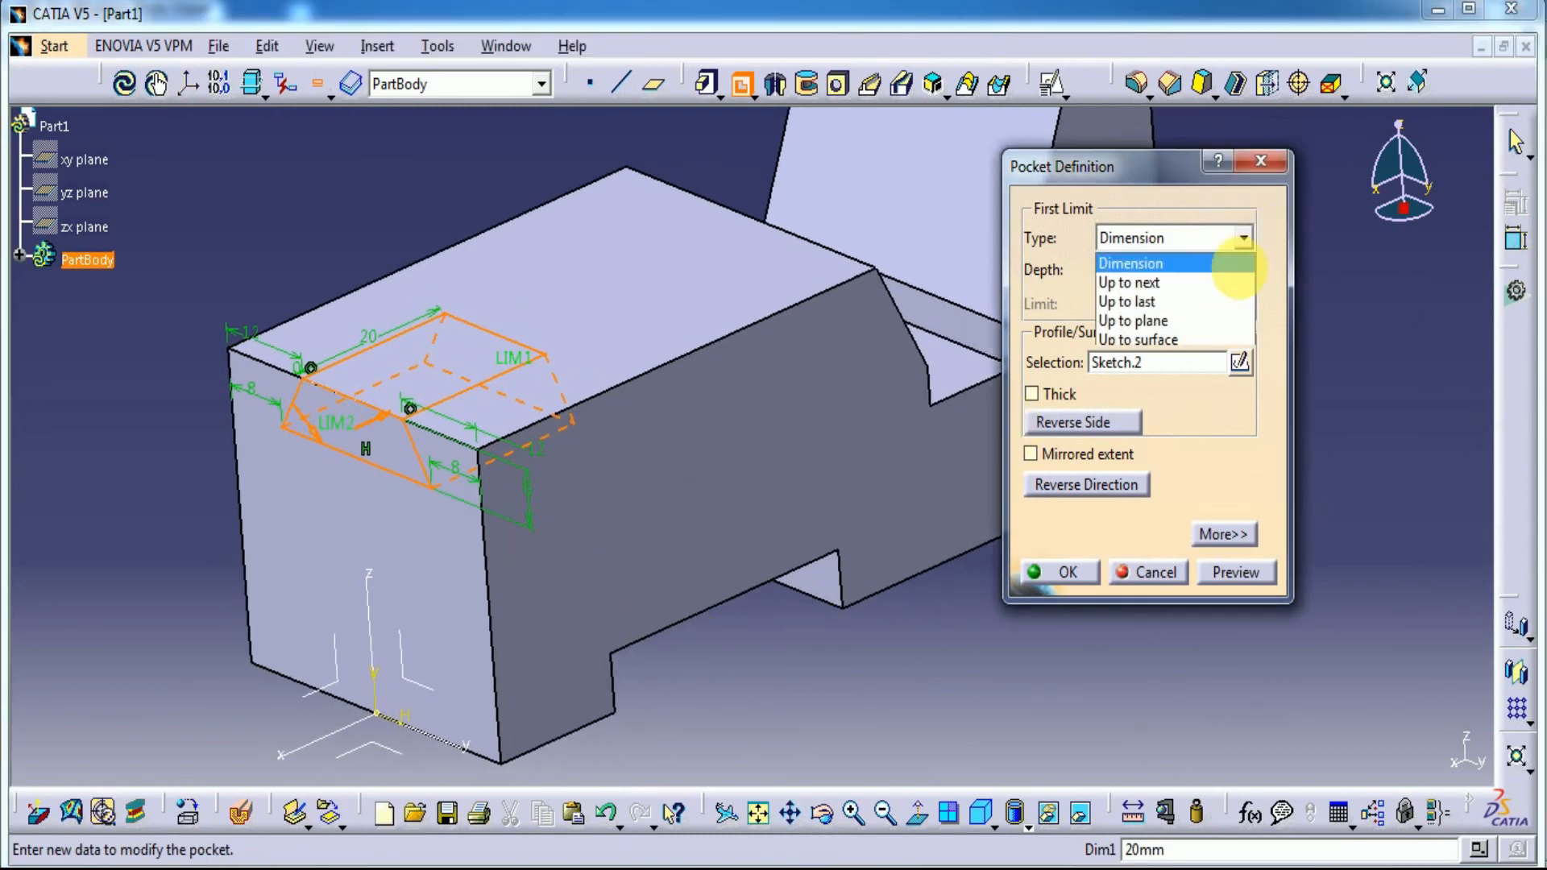
click(1184, 320)
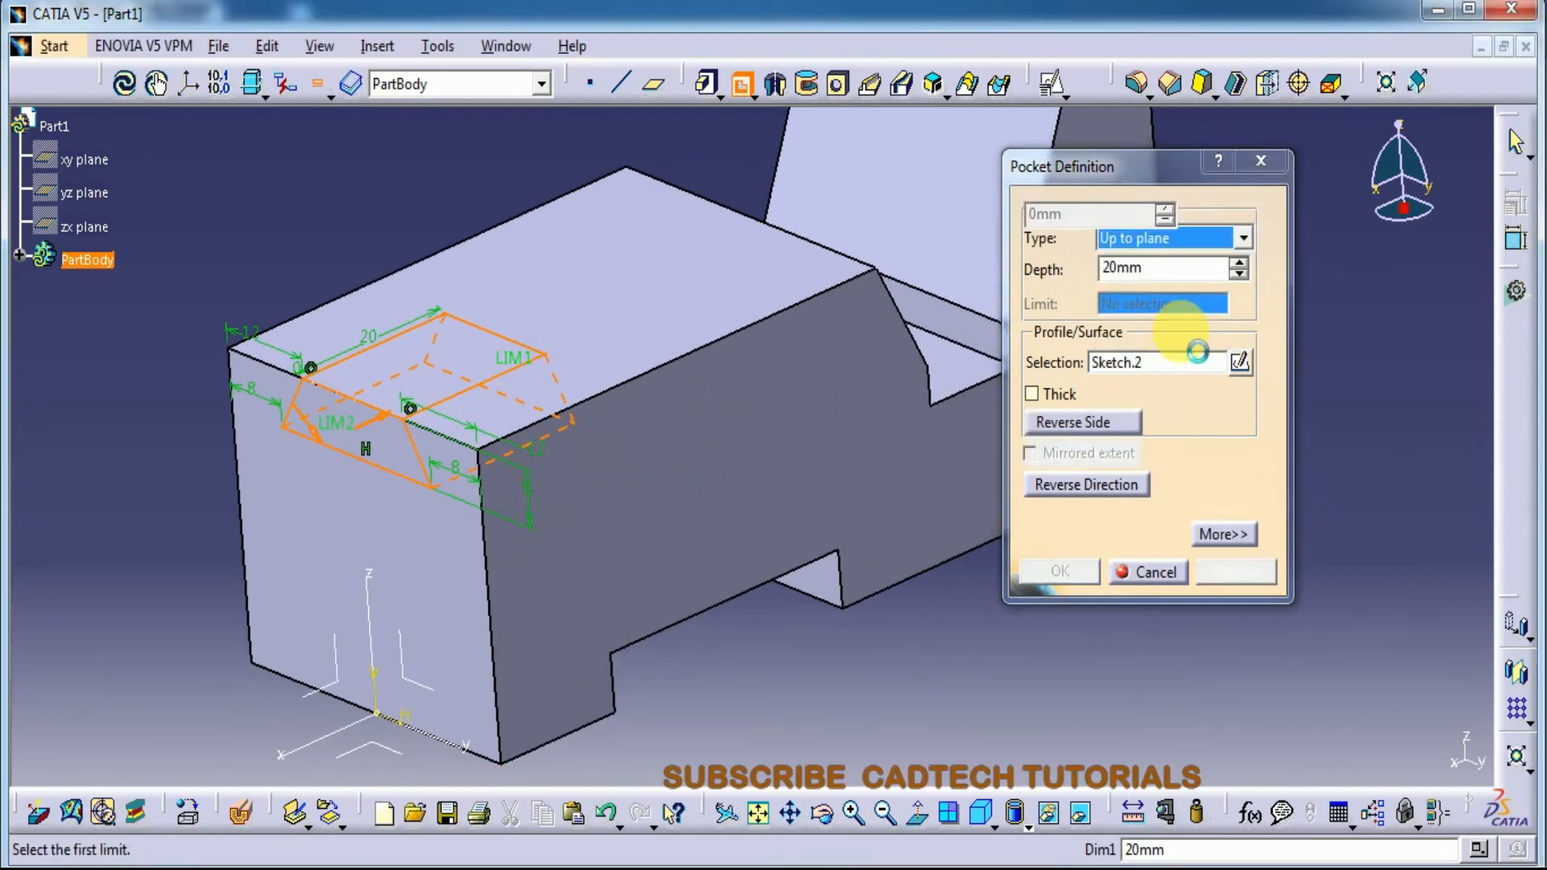
middle_drag(1408, 508, 728, 418)
click(707, 392)
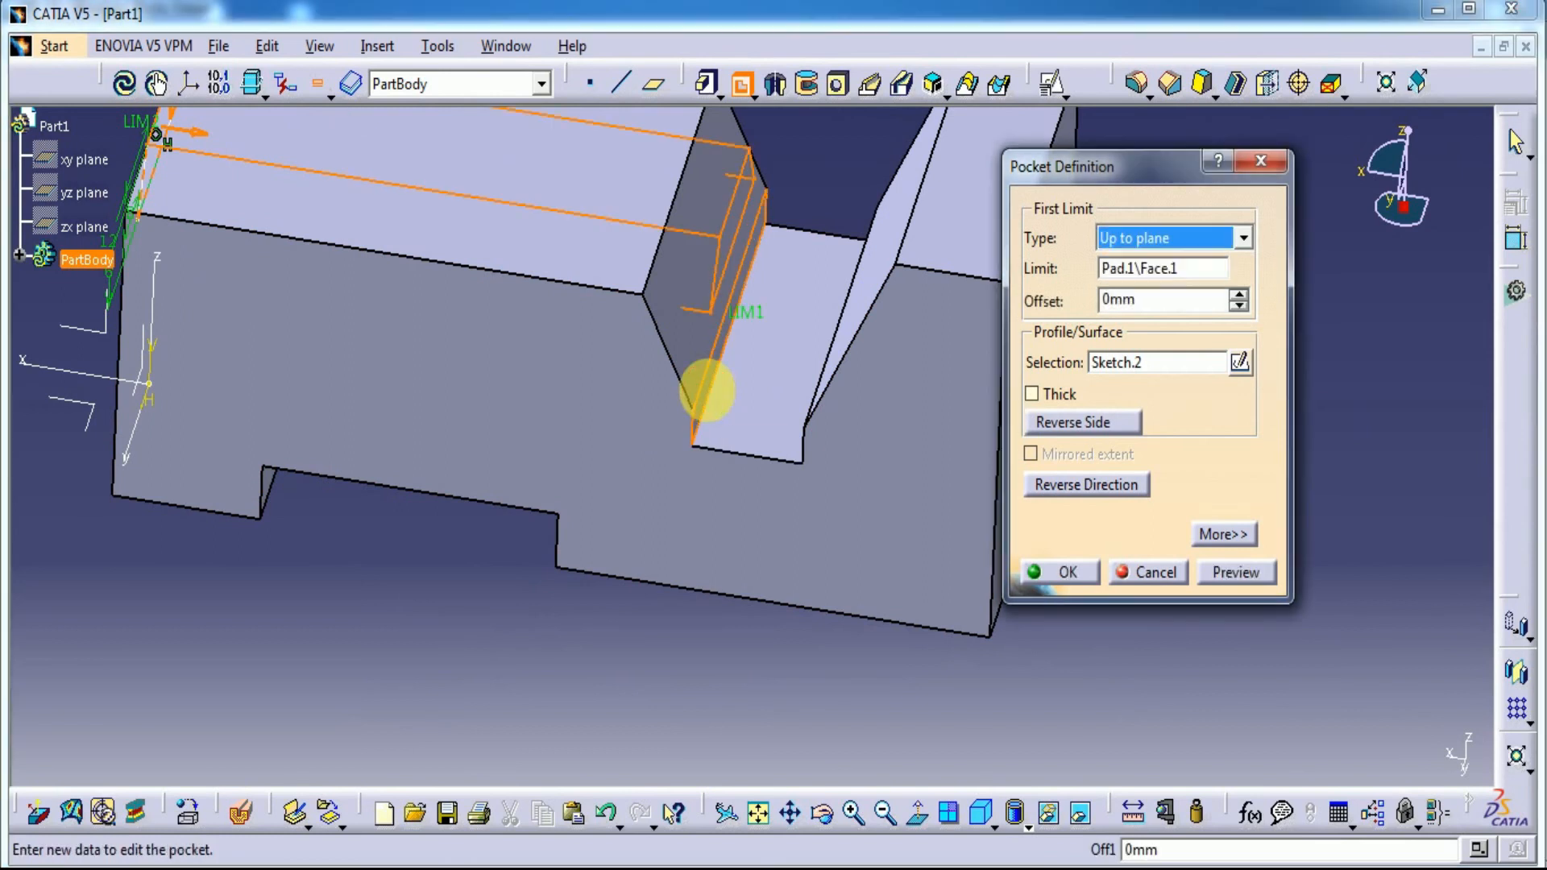
click(1227, 573)
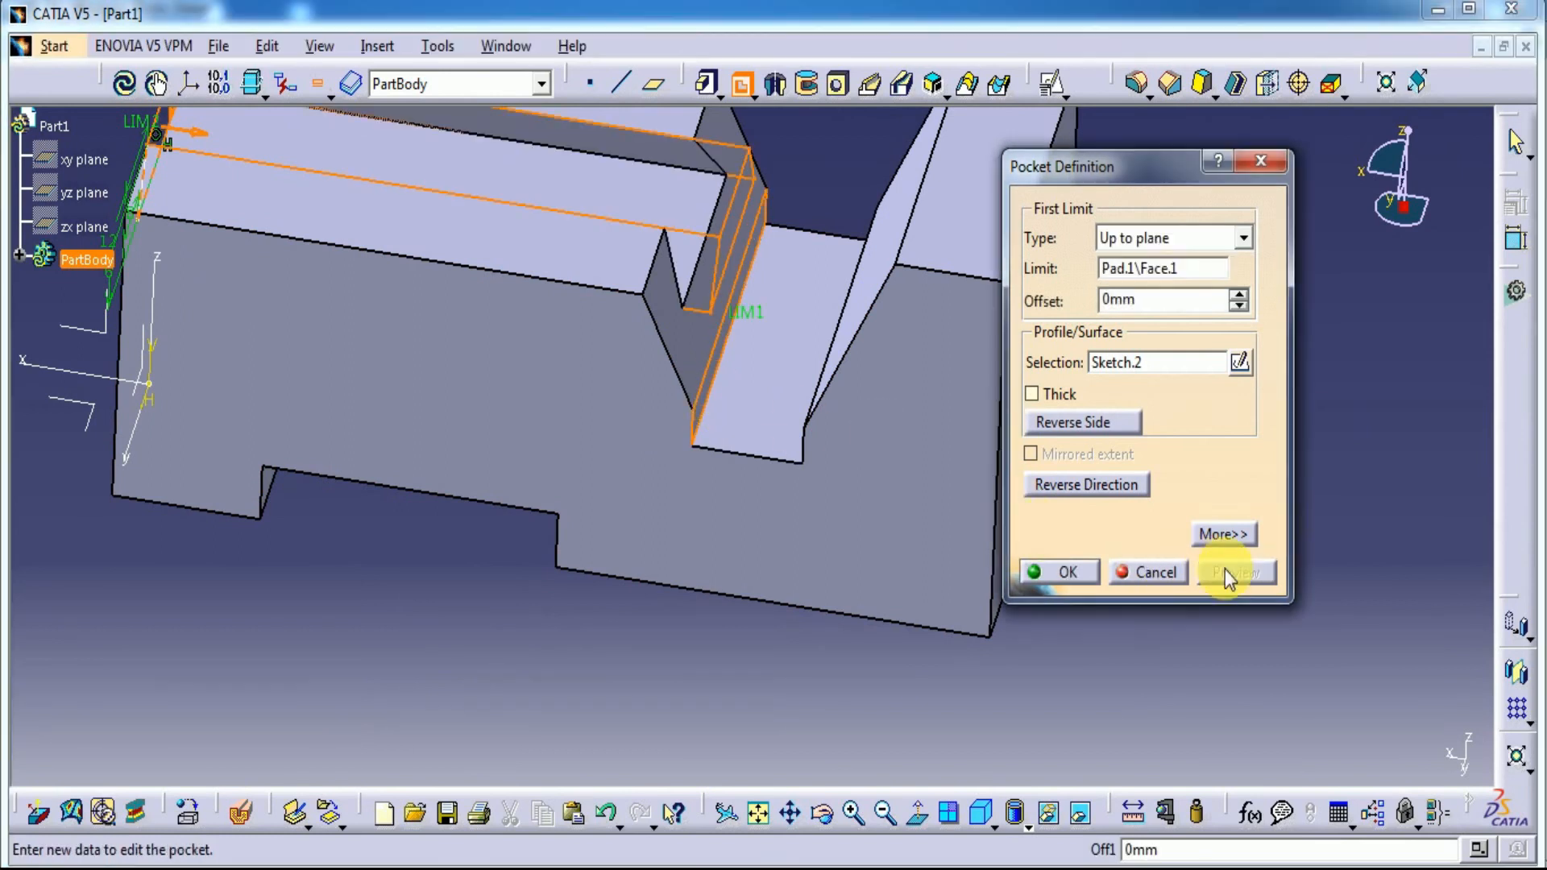
click(1094, 574)
Step: Start a positioned sketch on the dovetail slot's floor with H reversed and the axes swapped
middle_drag(766, 642, 976, 545)
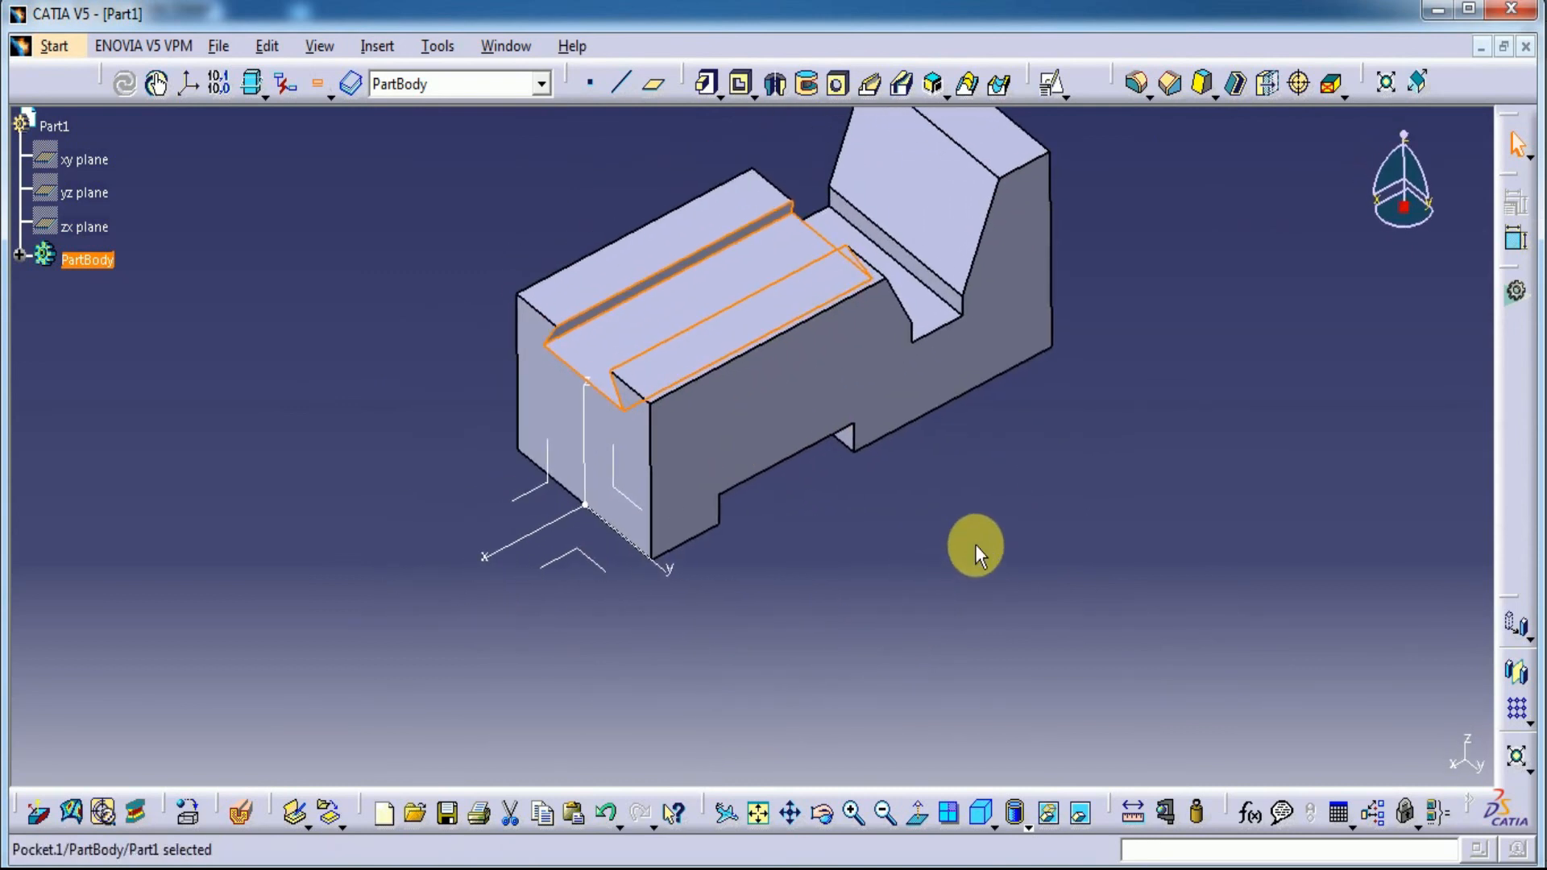
click(597, 352)
click(1050, 83)
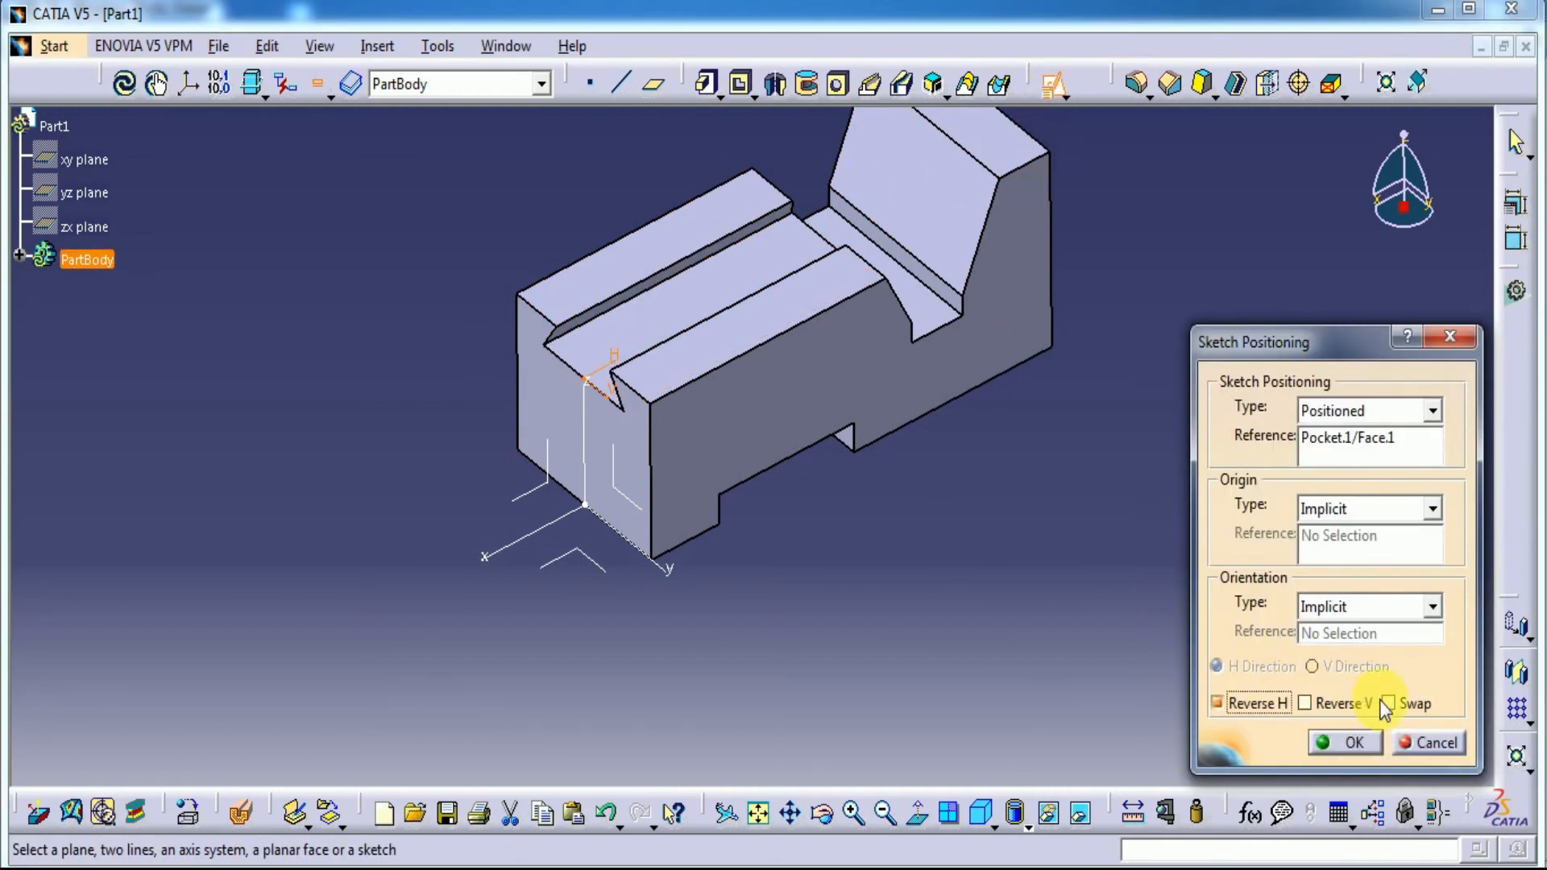
click(1343, 745)
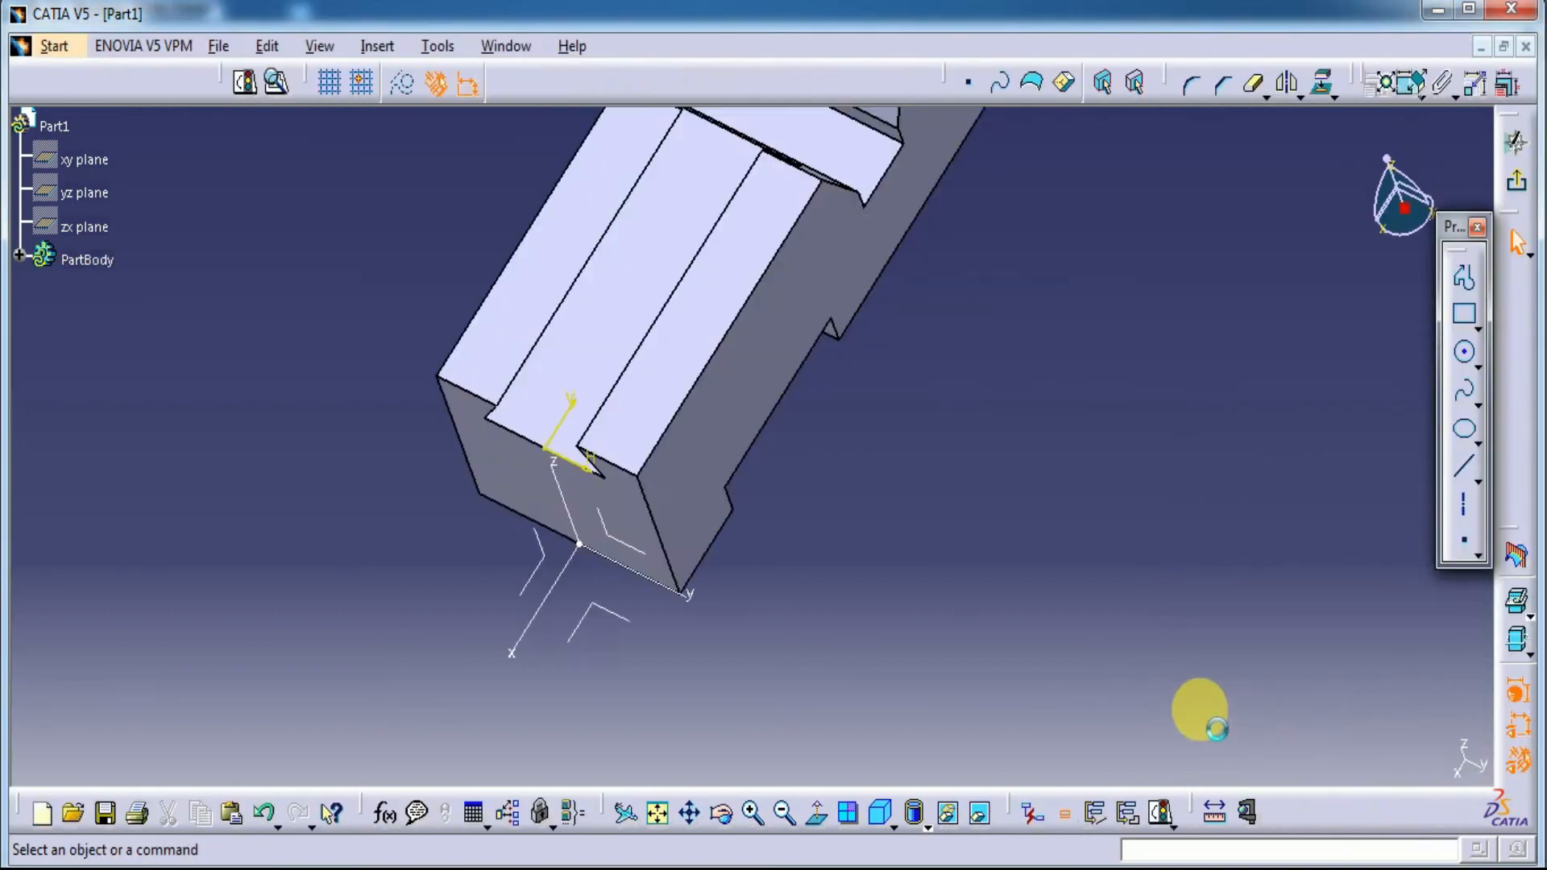
mouse_move(838, 617)
middle_down()
mouse_move(971, 615)
mouse_move(967, 443)
mouse_move(1347, 294)
middle_up()
Step: Draw a rectangle about 12 mm wide on the slot floor, near the block's end edge
click(1465, 318)
click(645, 440)
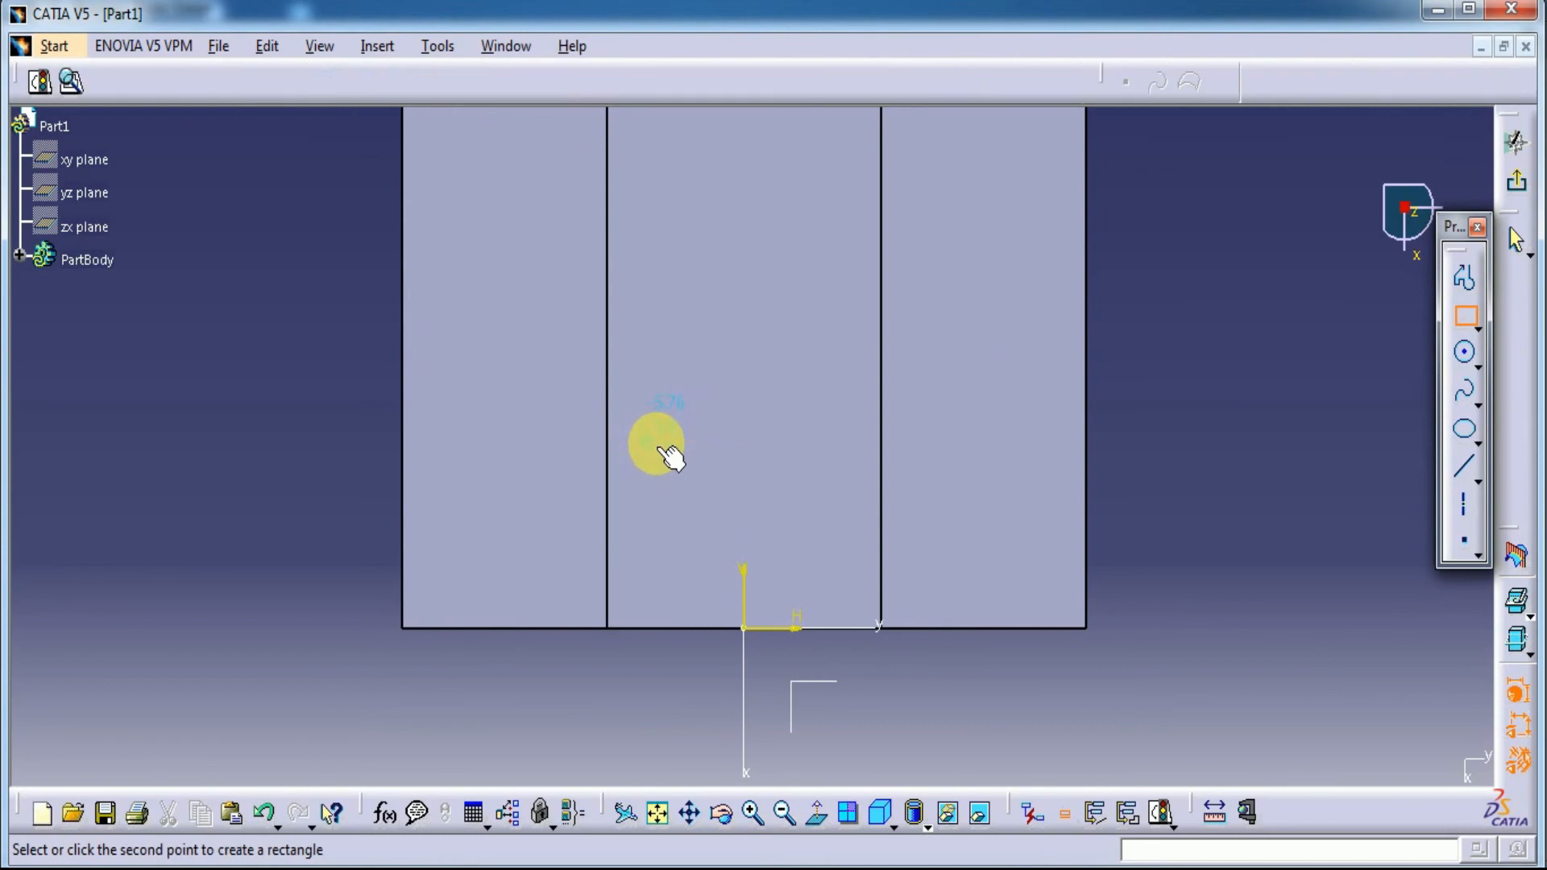
click(856, 501)
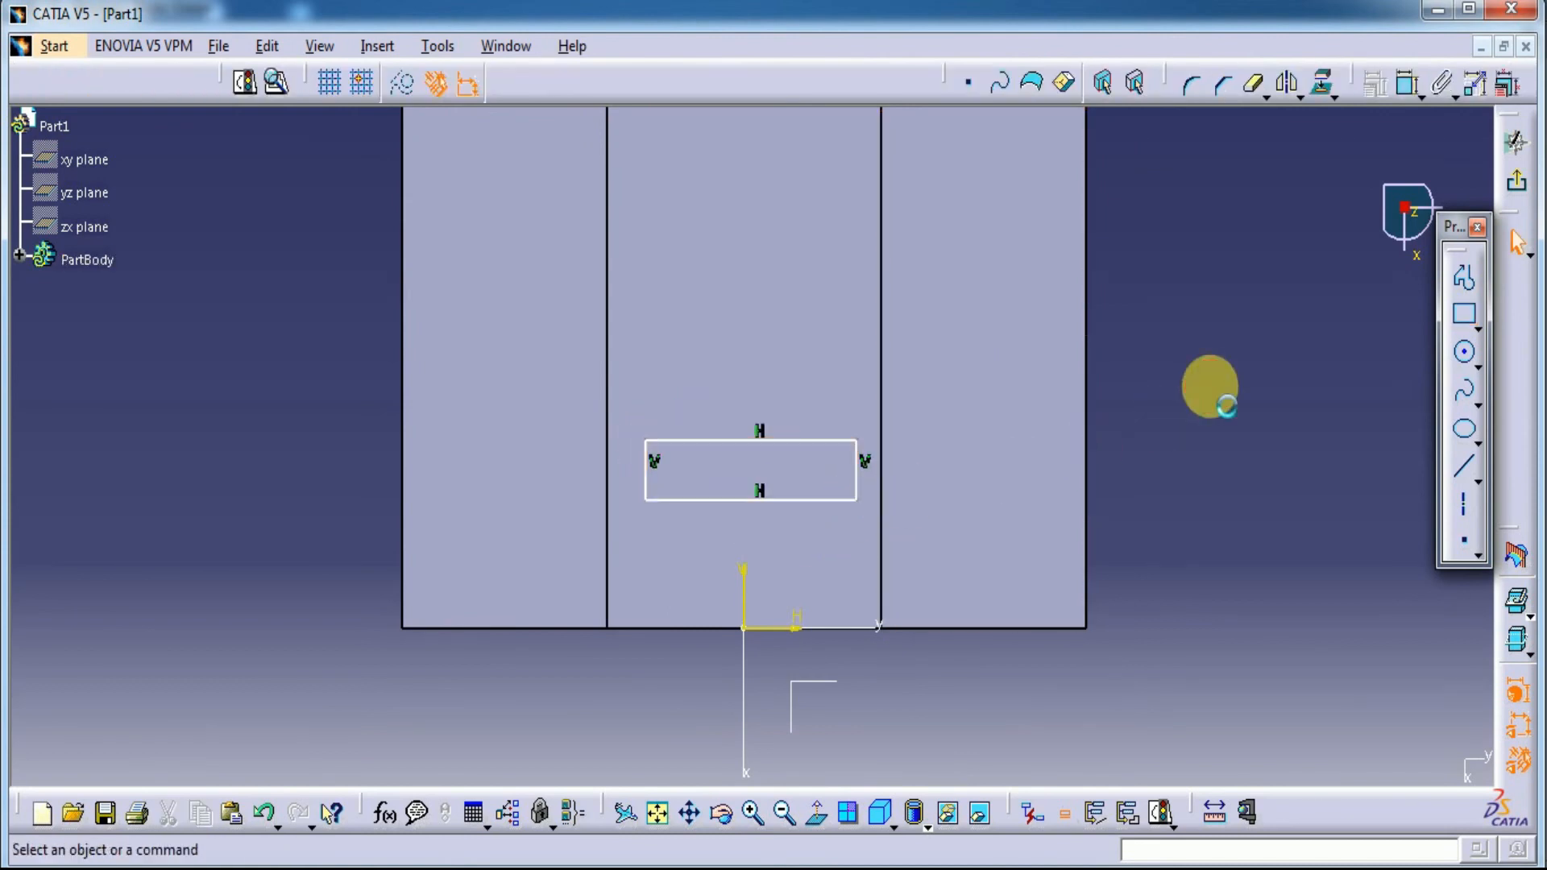
Step: Dimension the rectangle, setting its short side to 4 mm and its long side to 12 mm
click(1408, 87)
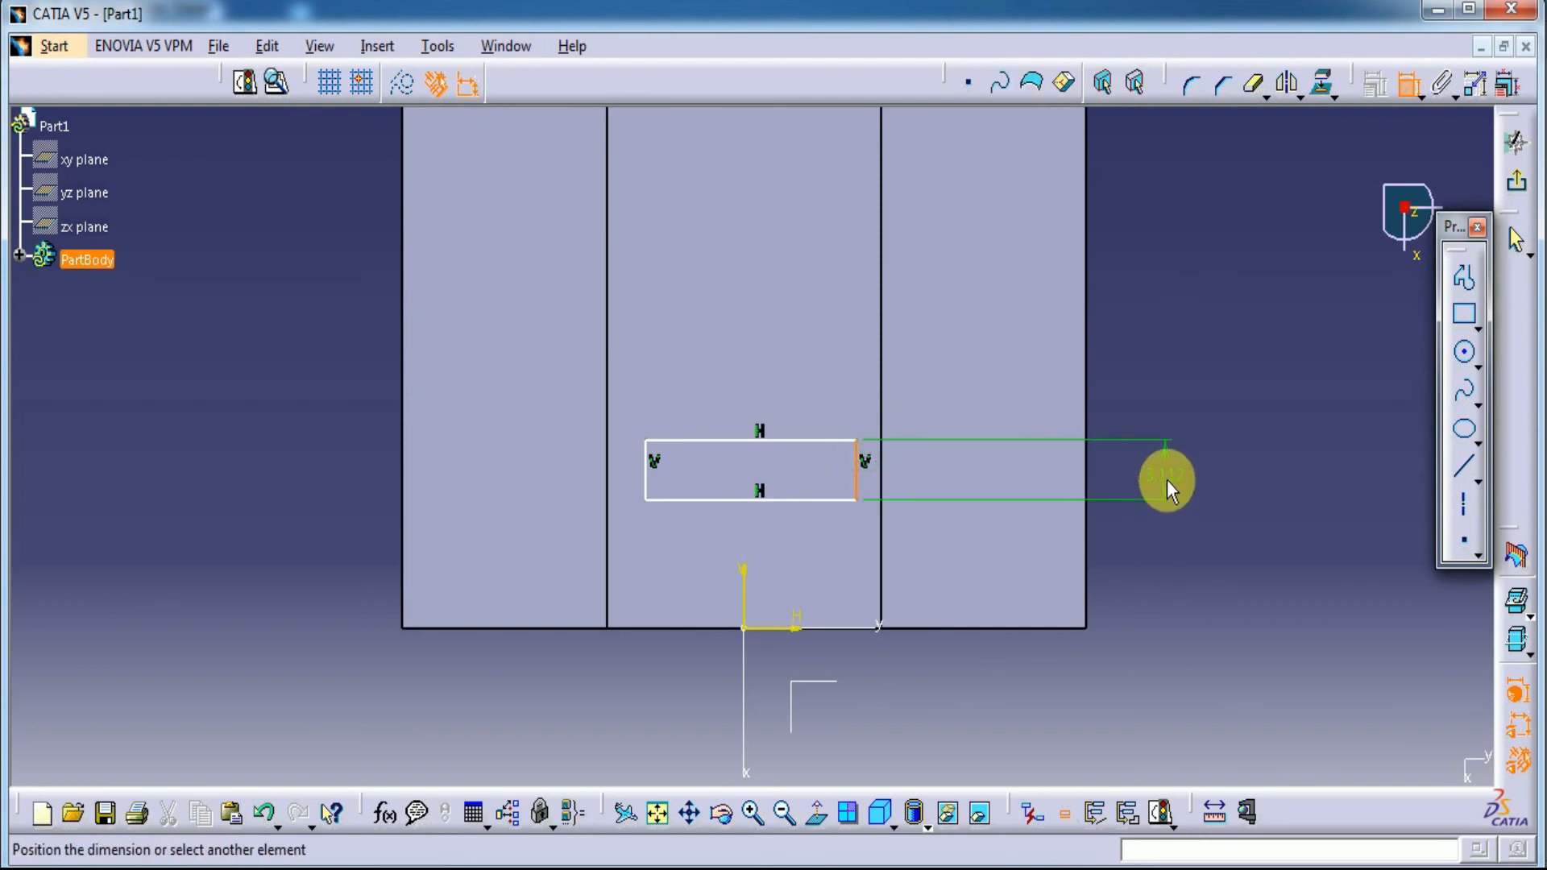
double_click(1170, 474)
text(4mm)
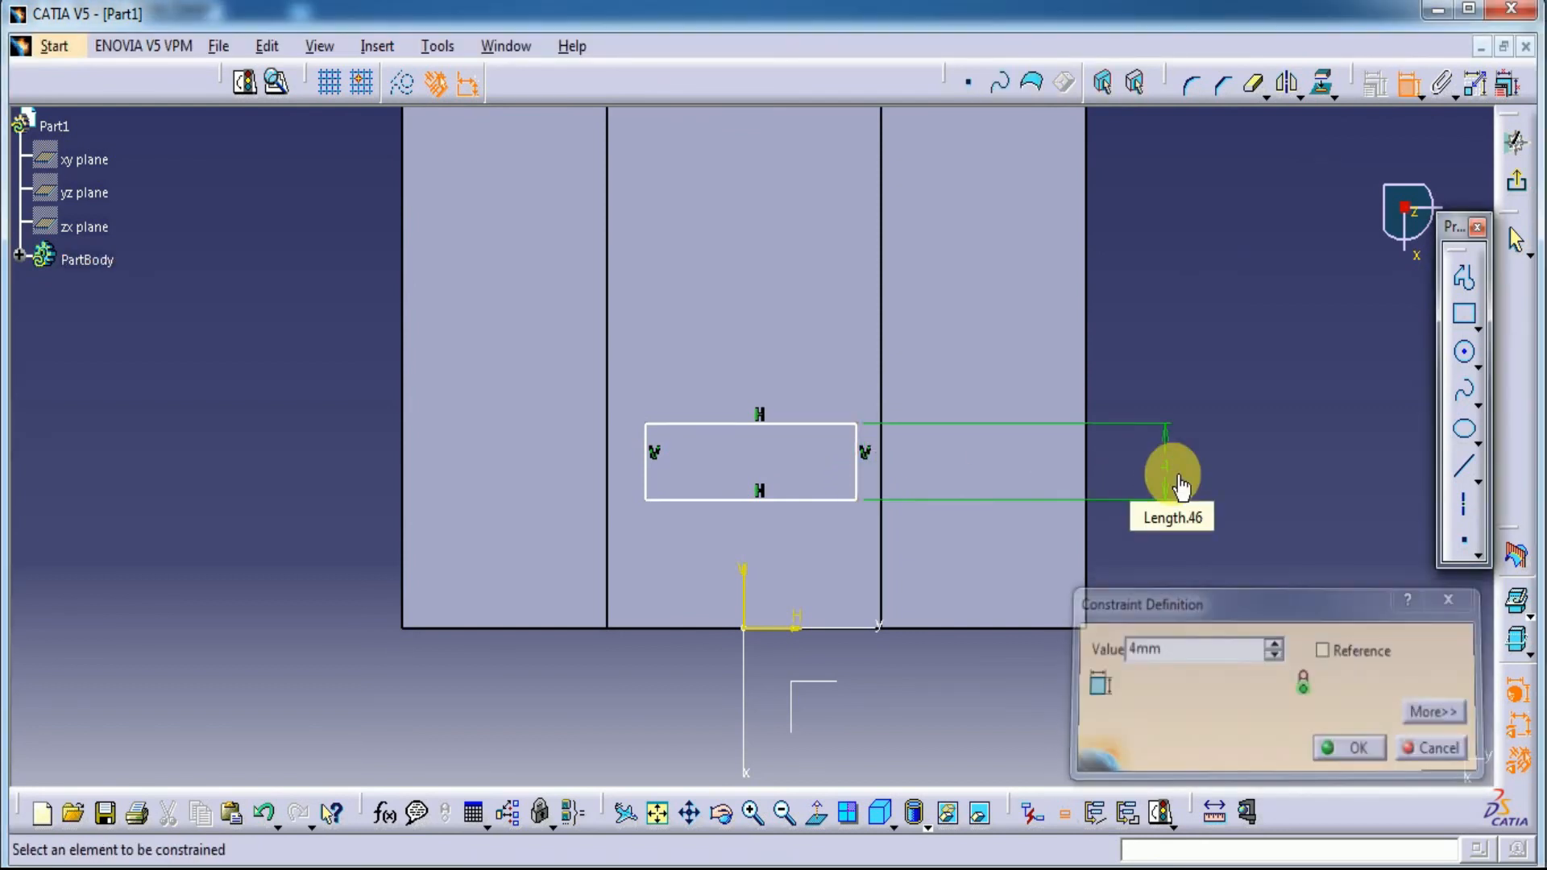
key(Return)
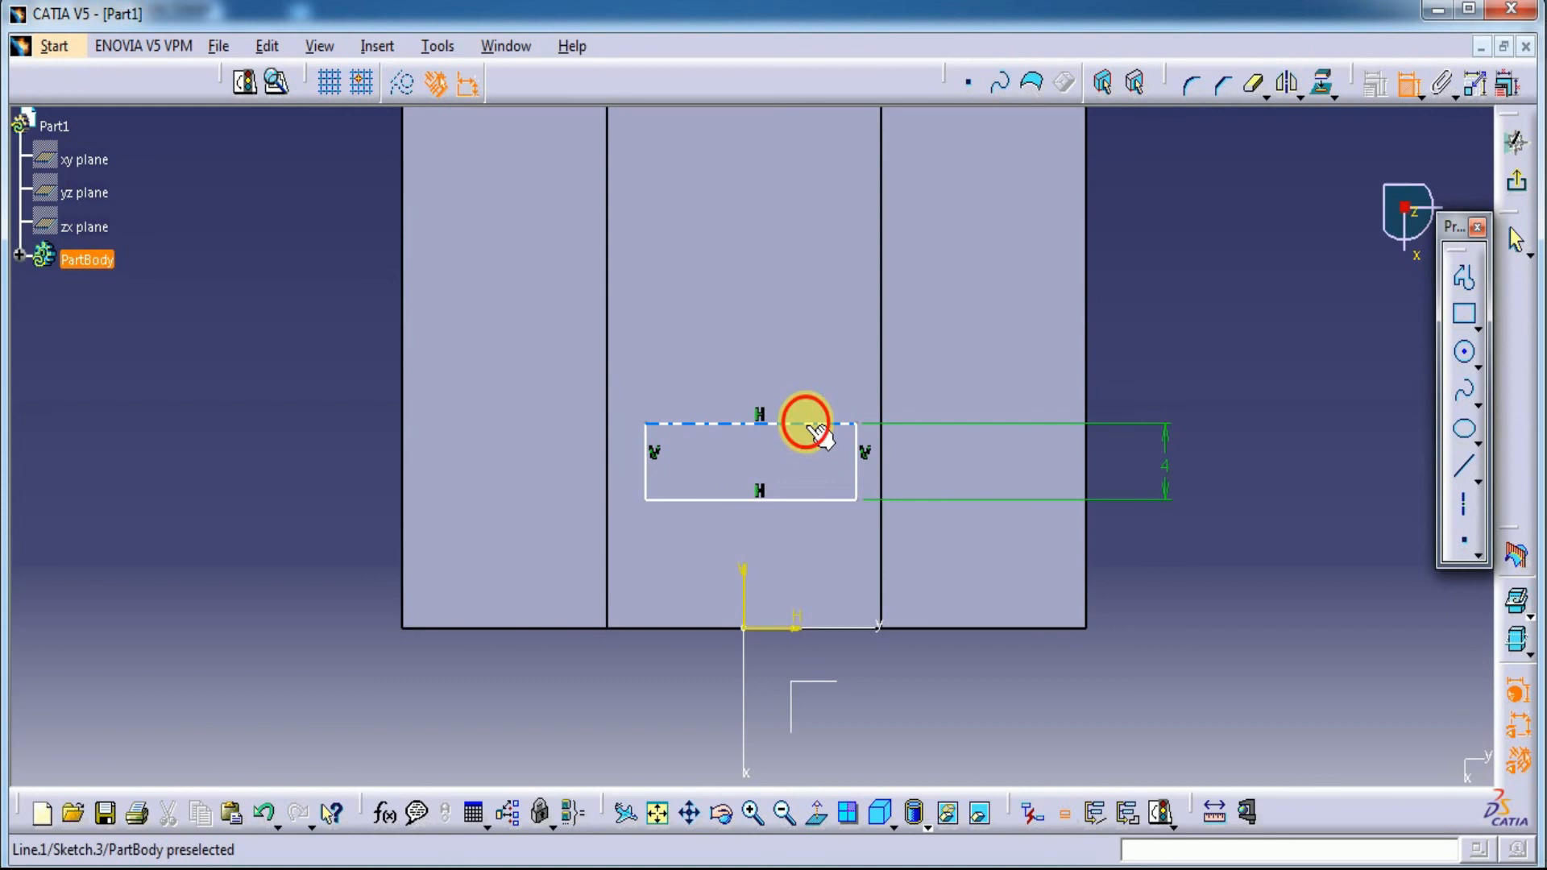
click(801, 424)
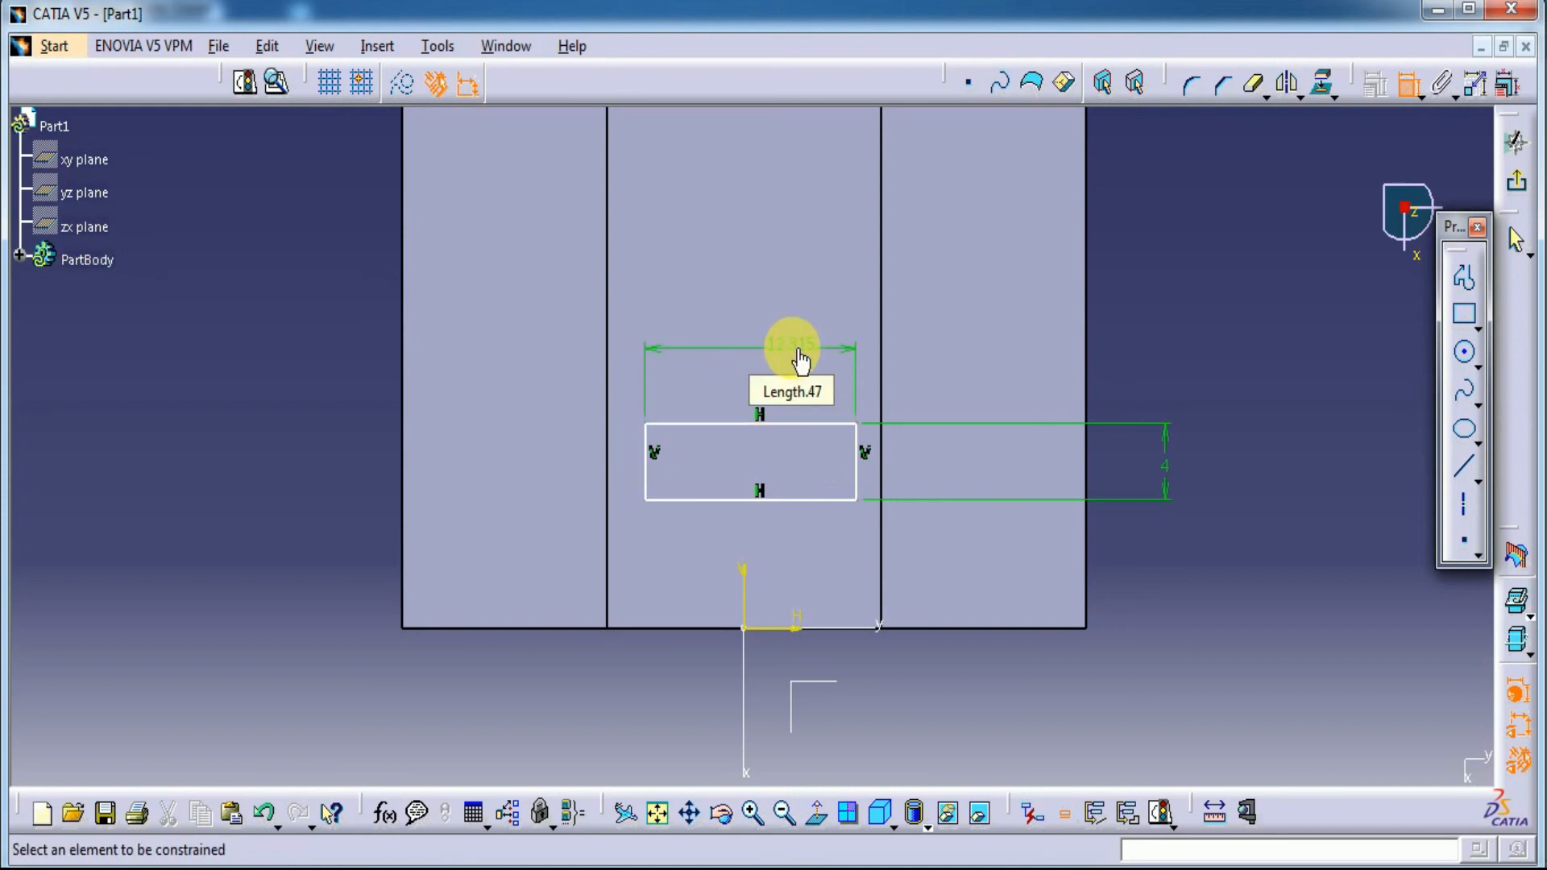
double_click(801, 356)
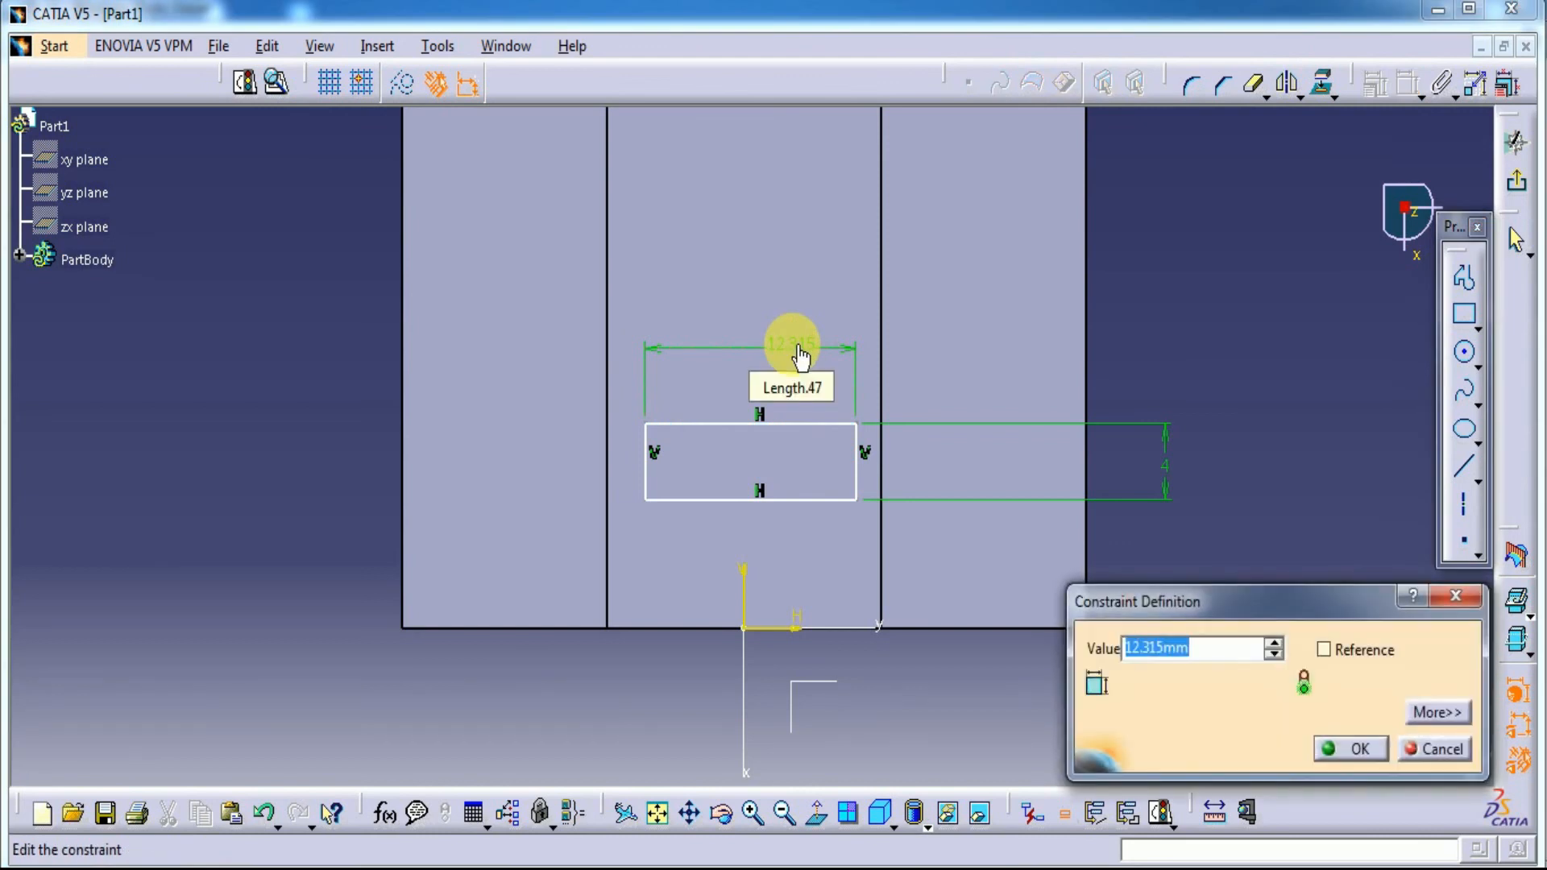
key(Return)
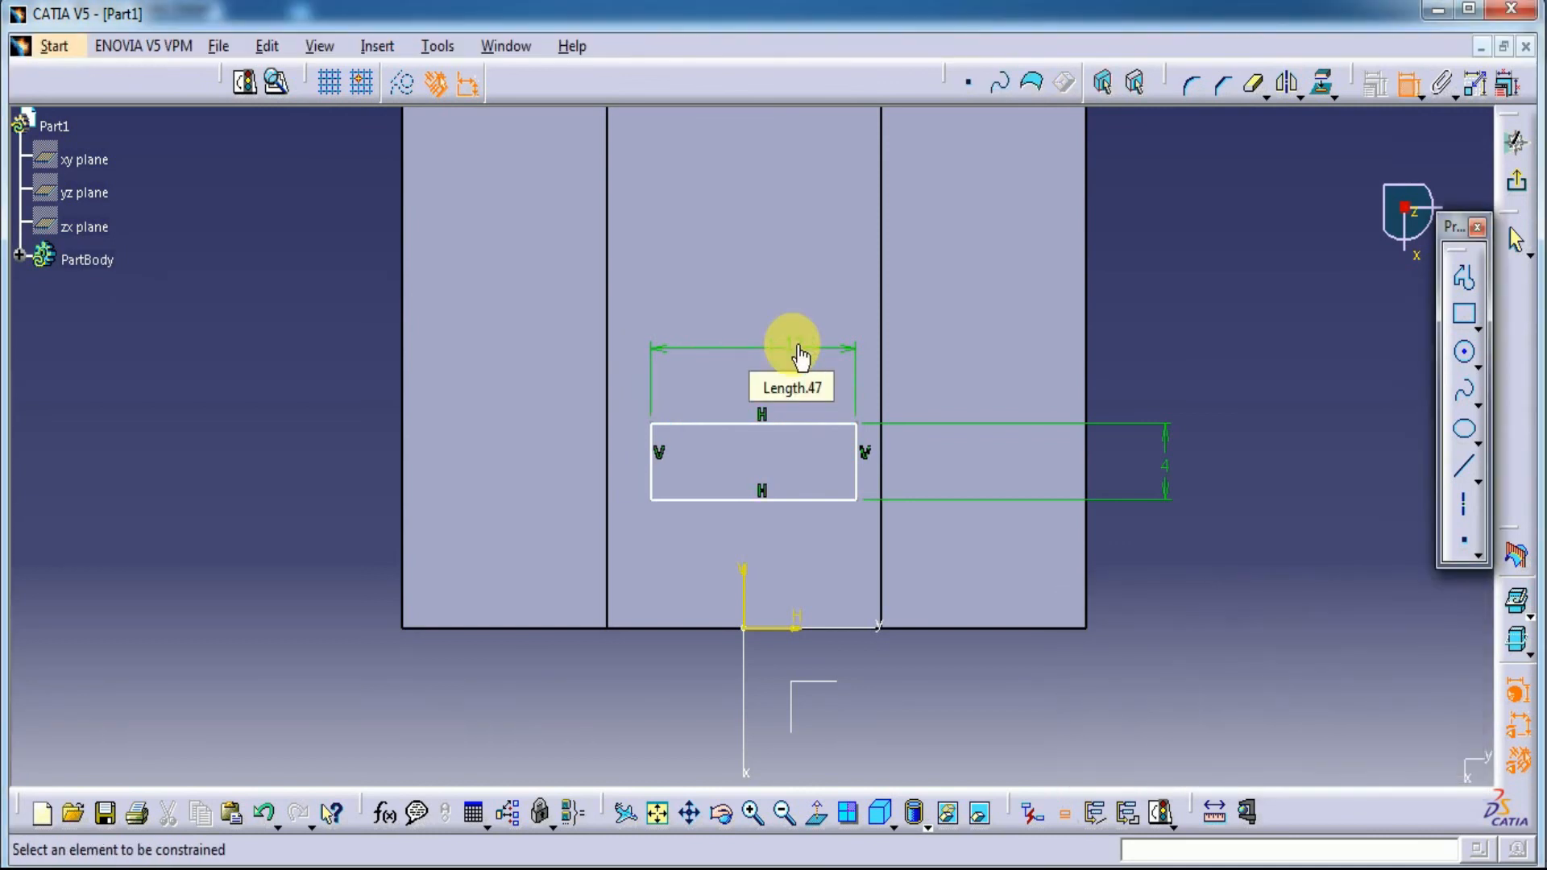
Step: Make the rectangle's two vertical sides symmetric about the sketch's V axis
click(856, 482)
click(653, 475)
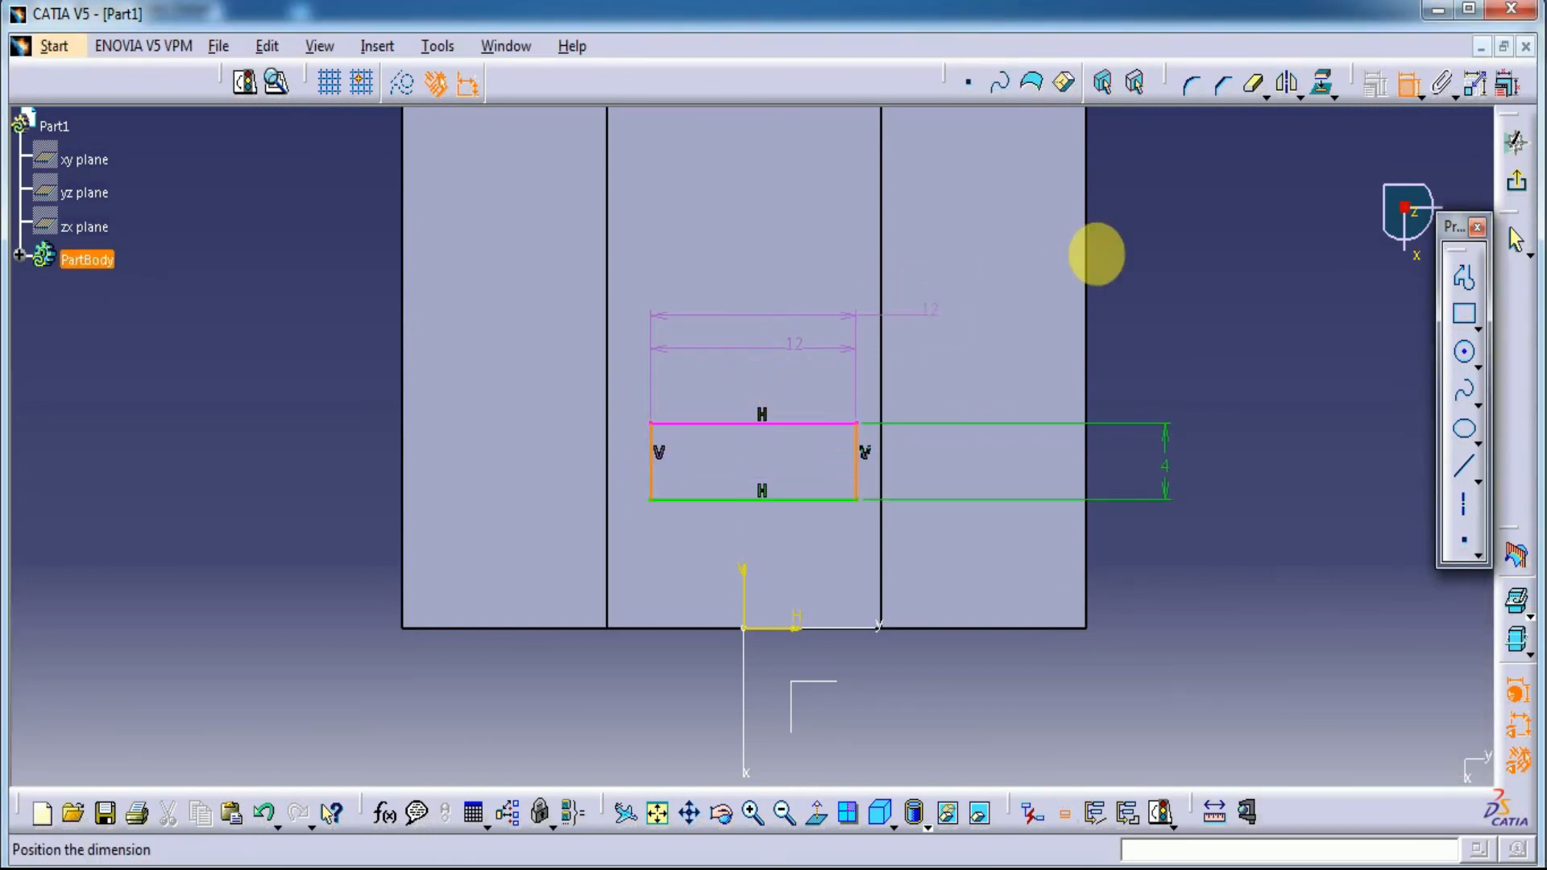
right_click(1139, 245)
click(1168, 491)
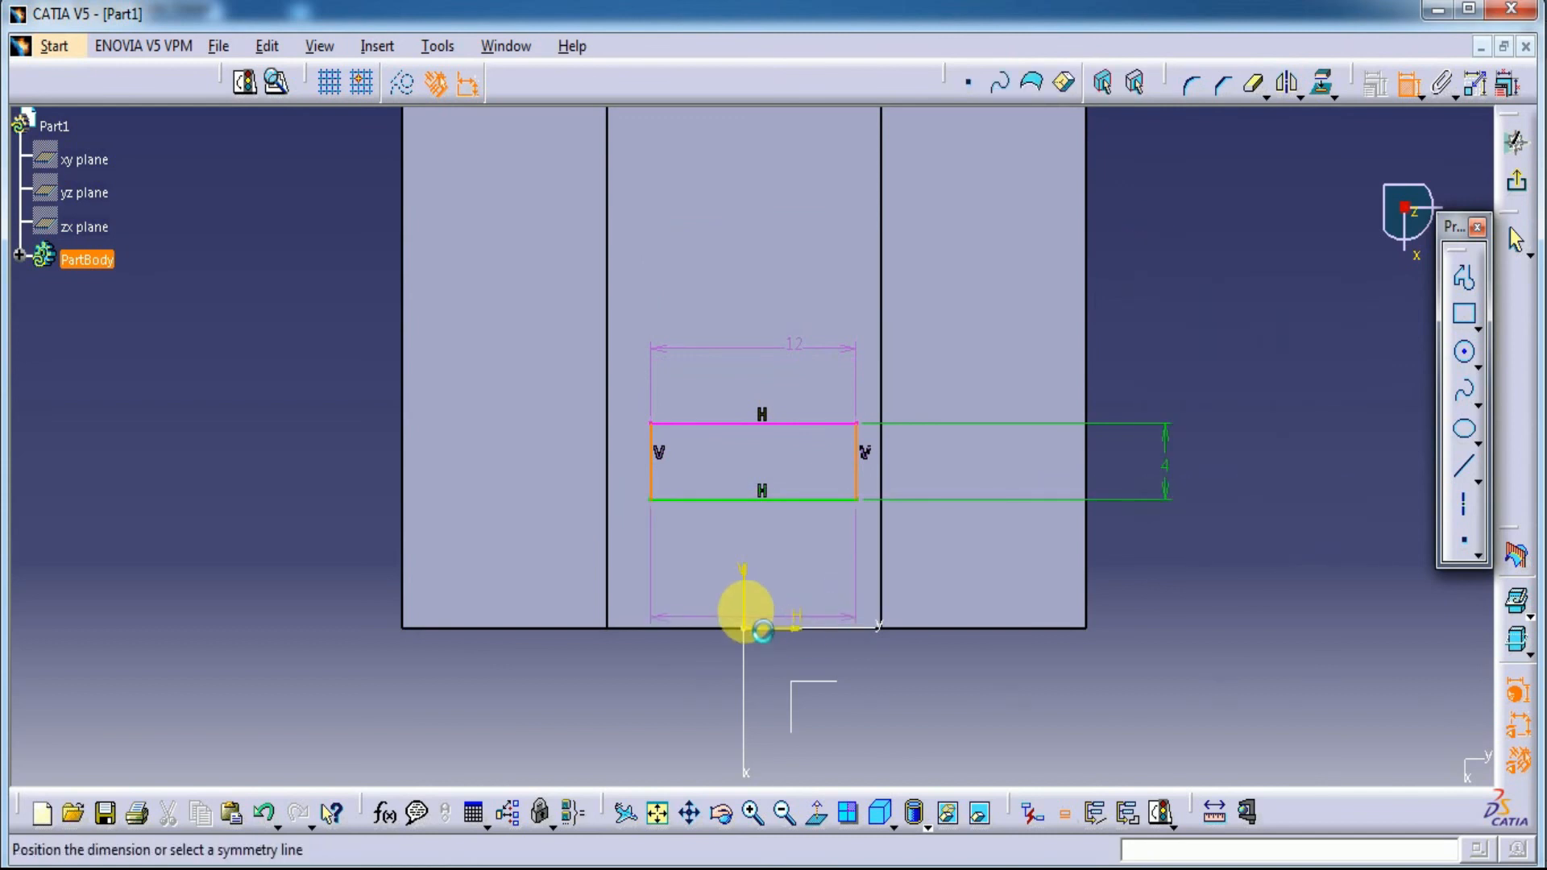
click(746, 603)
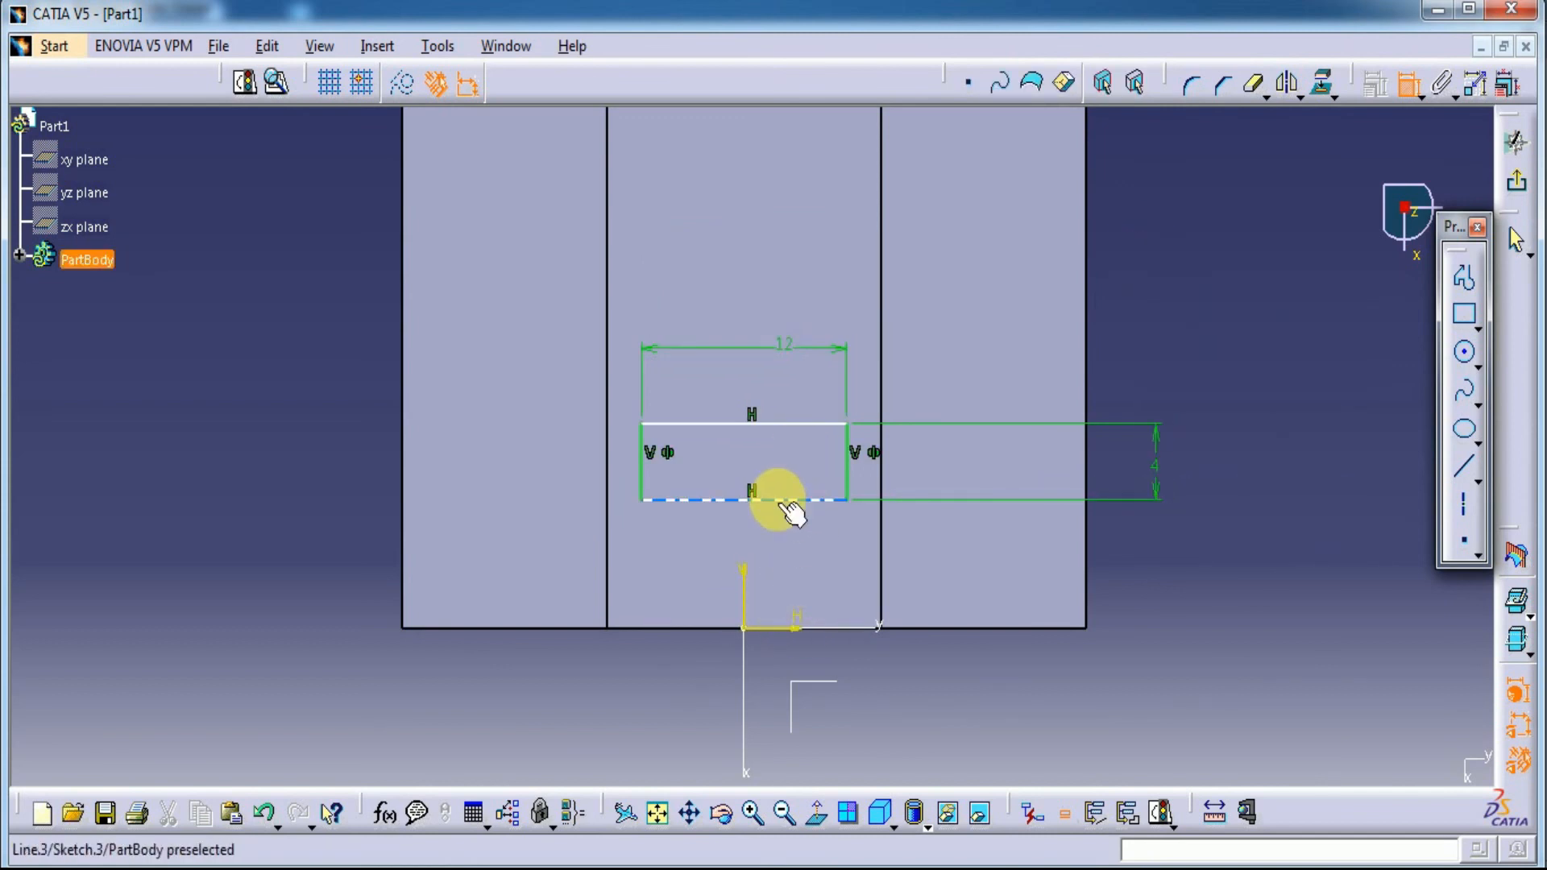
Step: Make the rectangle's lower side coincident with the block's end edge and exit the sketch
click(781, 499)
click(824, 633)
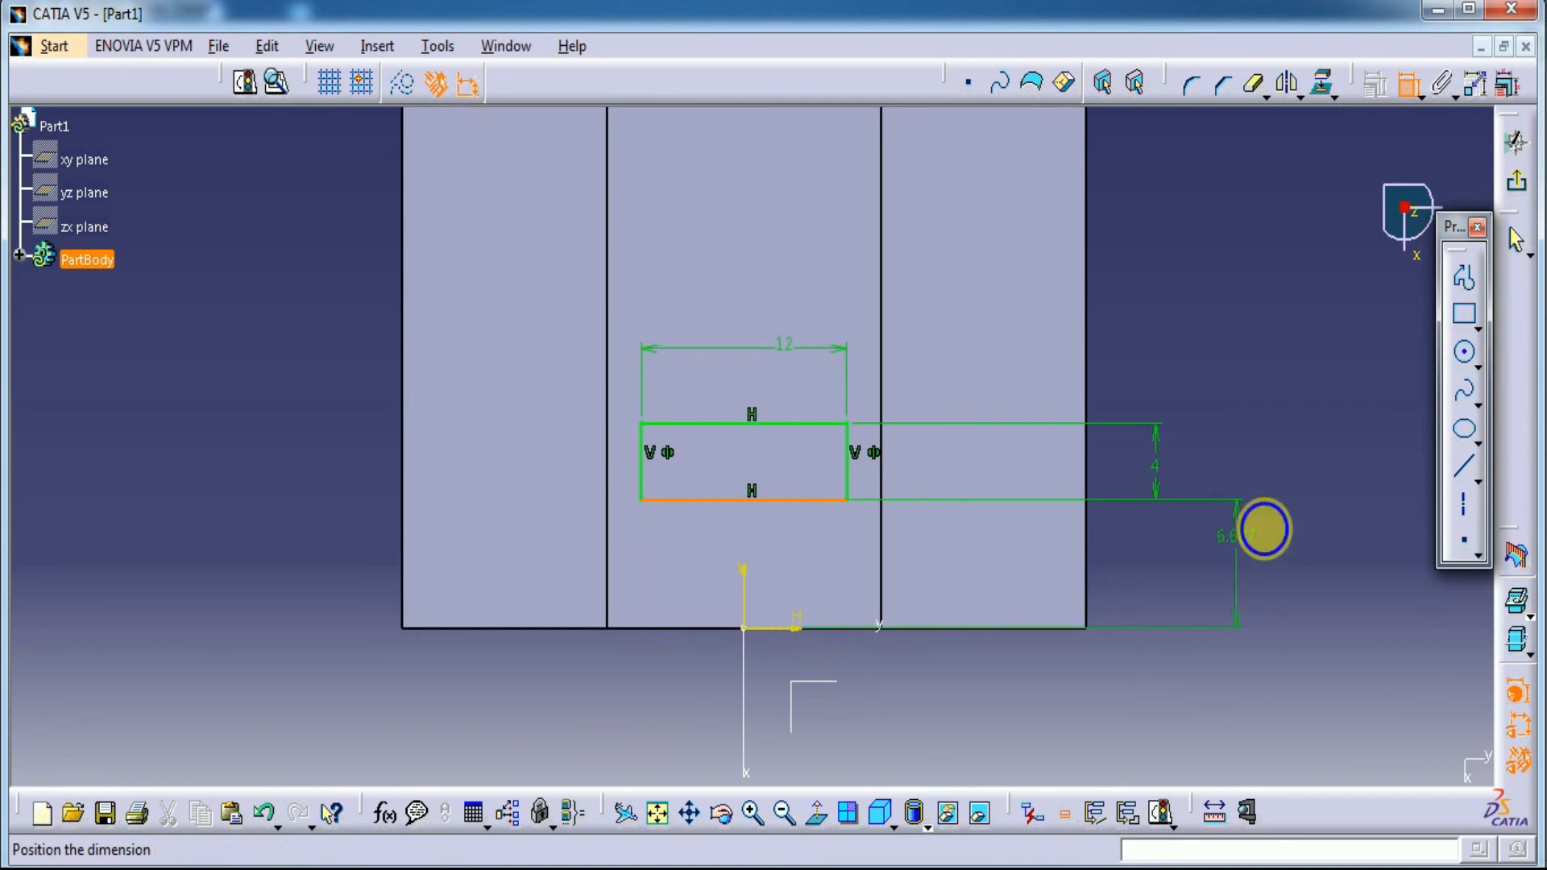
right_click(1263, 529)
click(1322, 739)
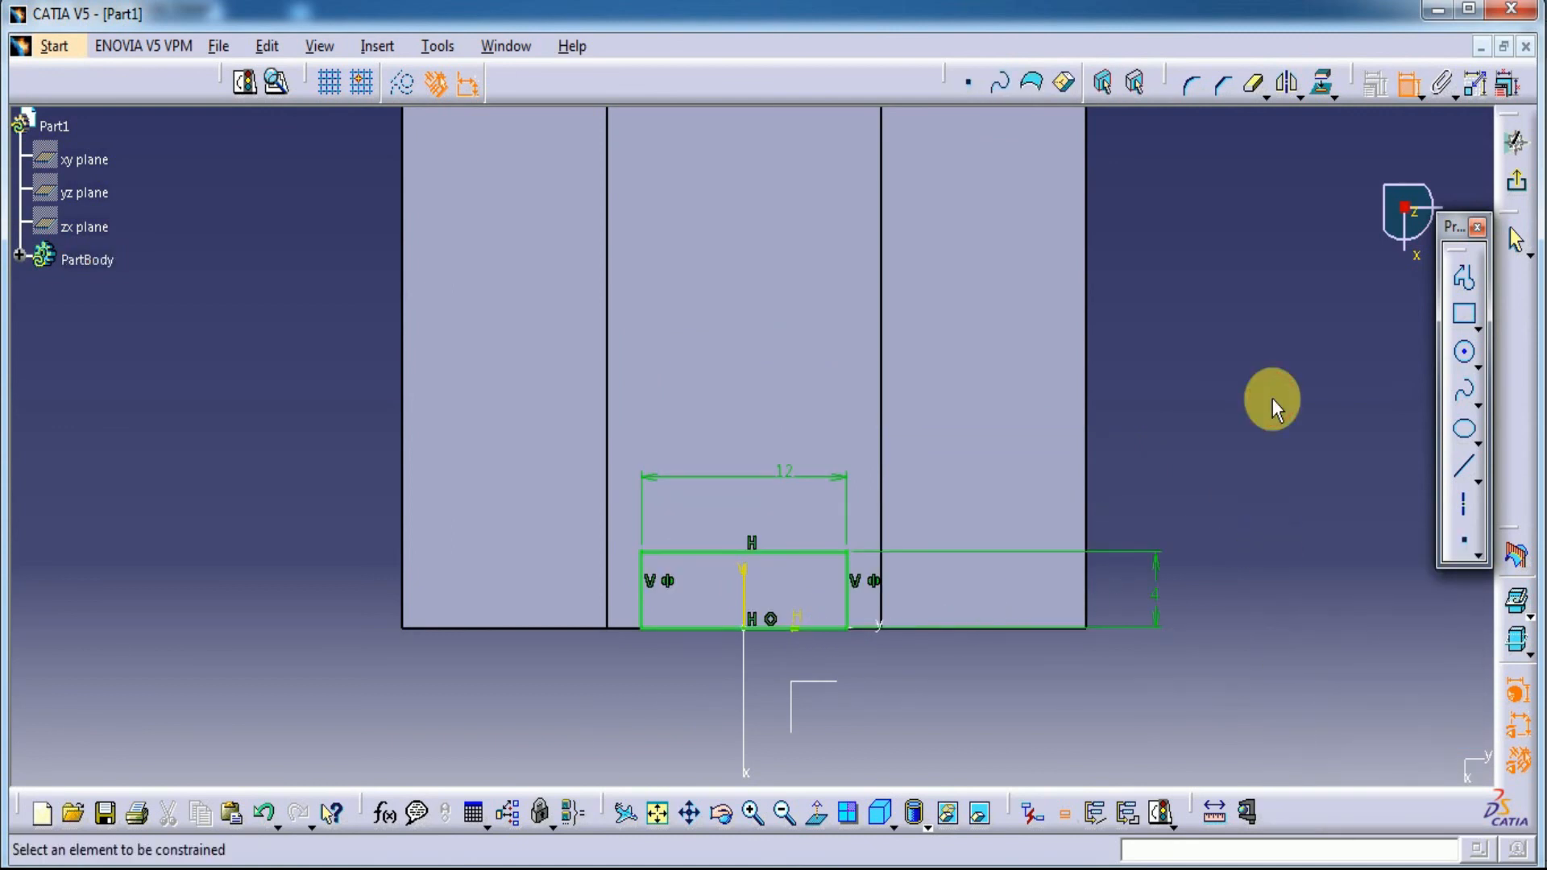
click(1525, 194)
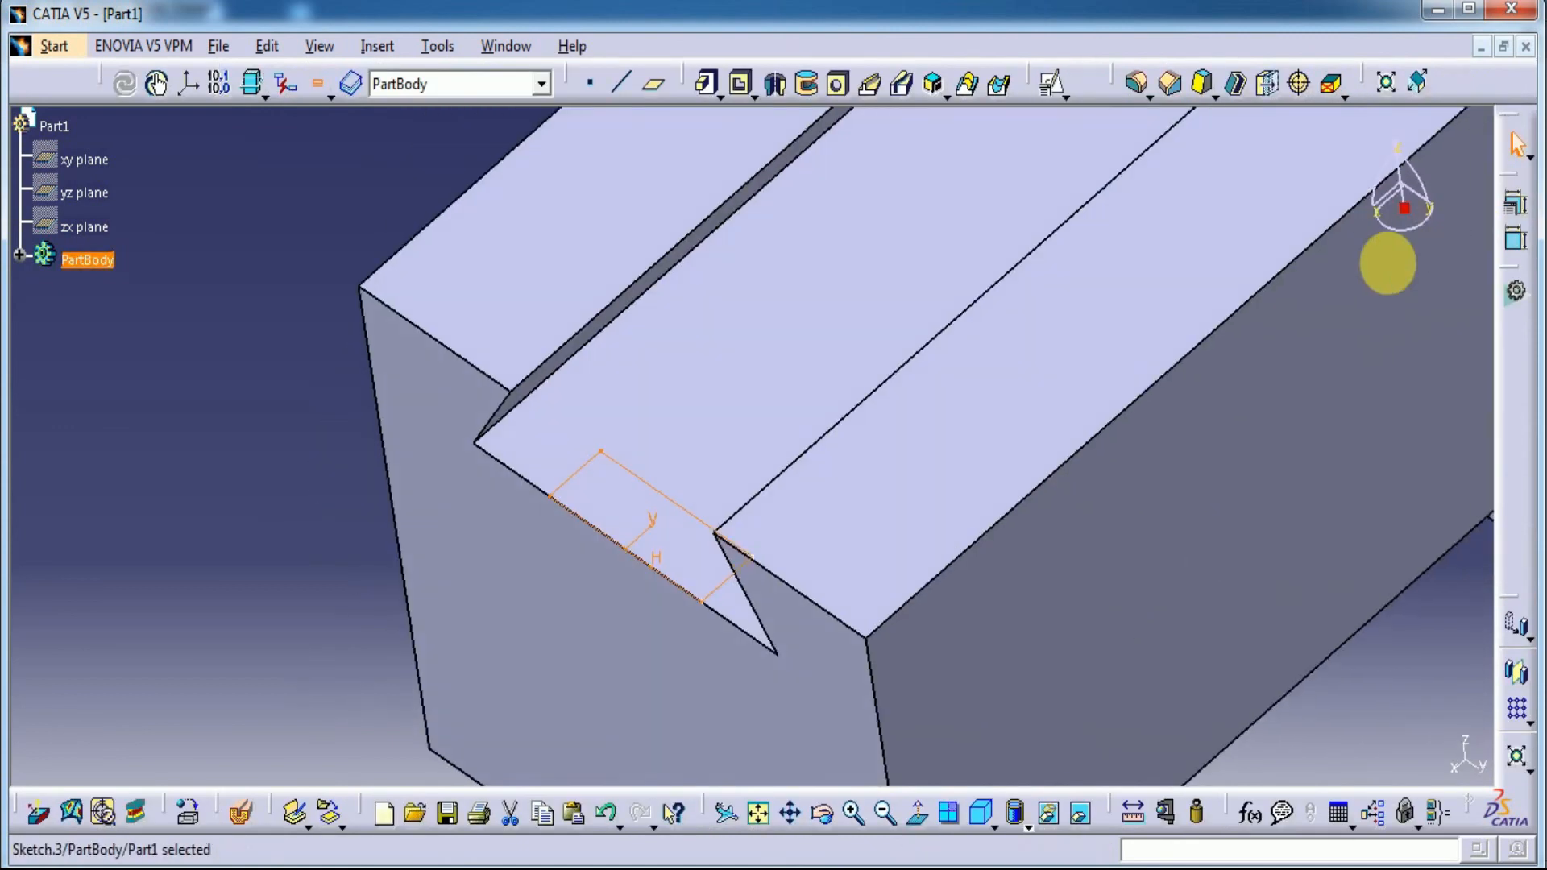
Step: Pocket the 12 by 4 mm rectangle down through the block with the Up to last limit
click(739, 84)
mouse_move(414, 414)
middle_down()
mouse_move(336, 452)
mouse_move(390, 301)
mouse_move(407, 355)
middle_up()
middle_drag(483, 570, 483, 535)
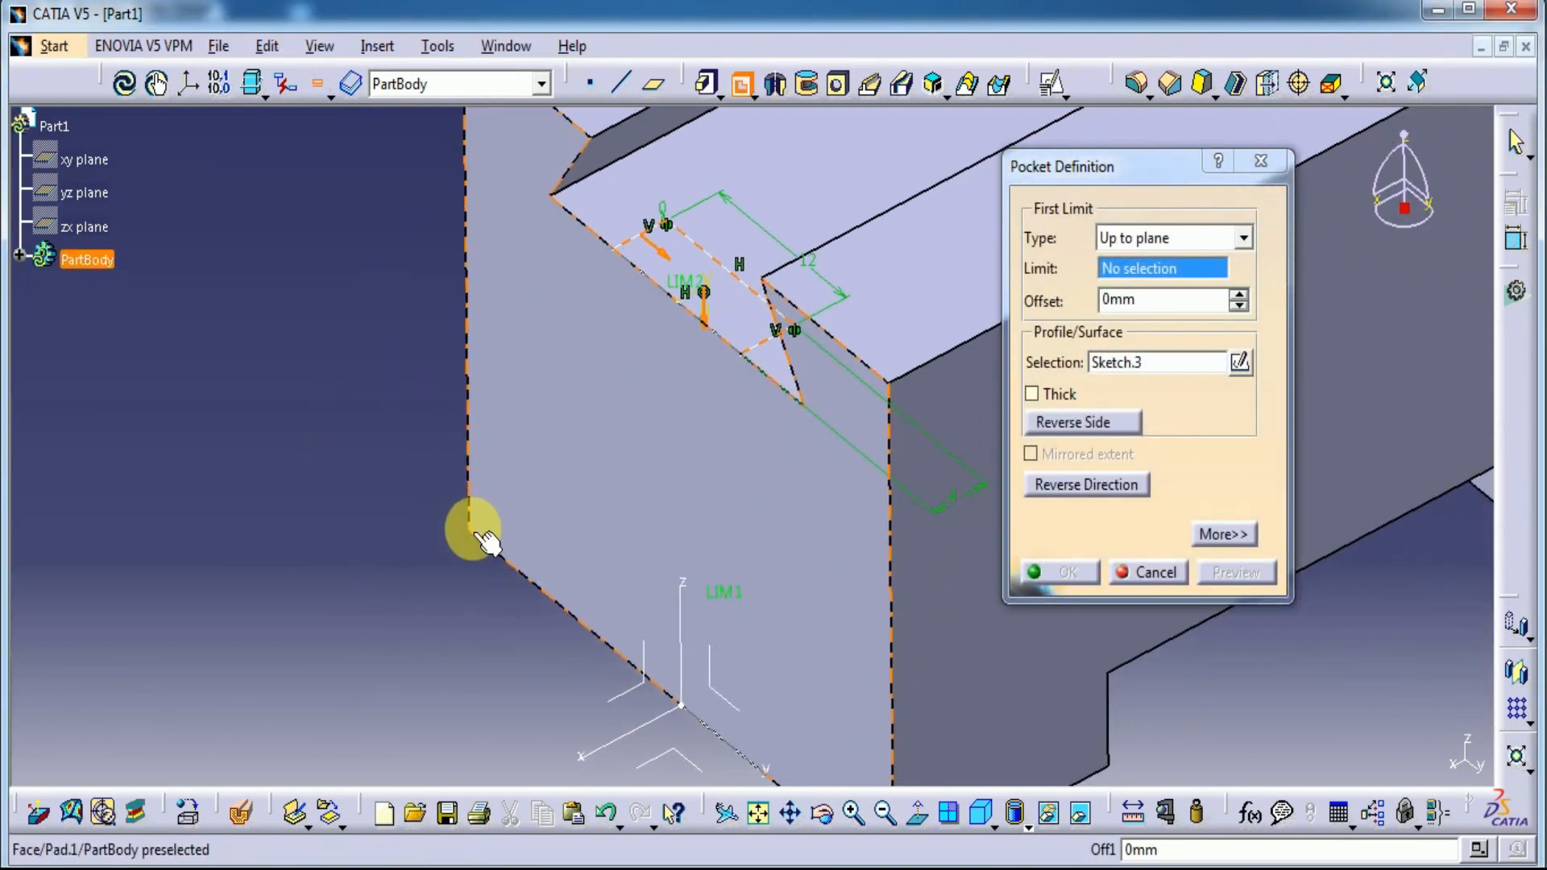
click(1246, 239)
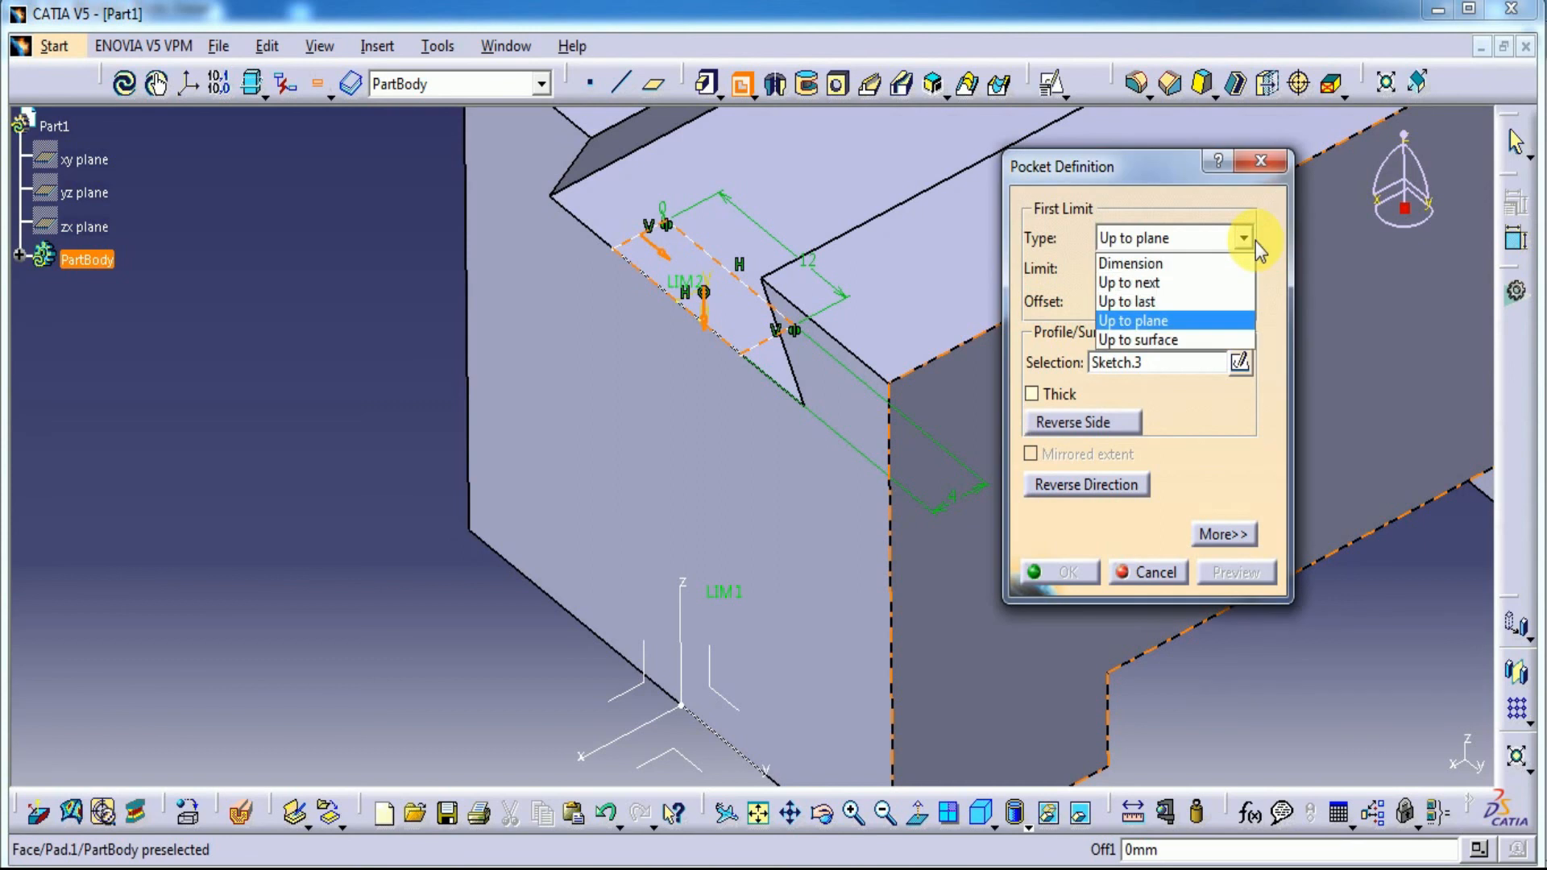
click(1169, 300)
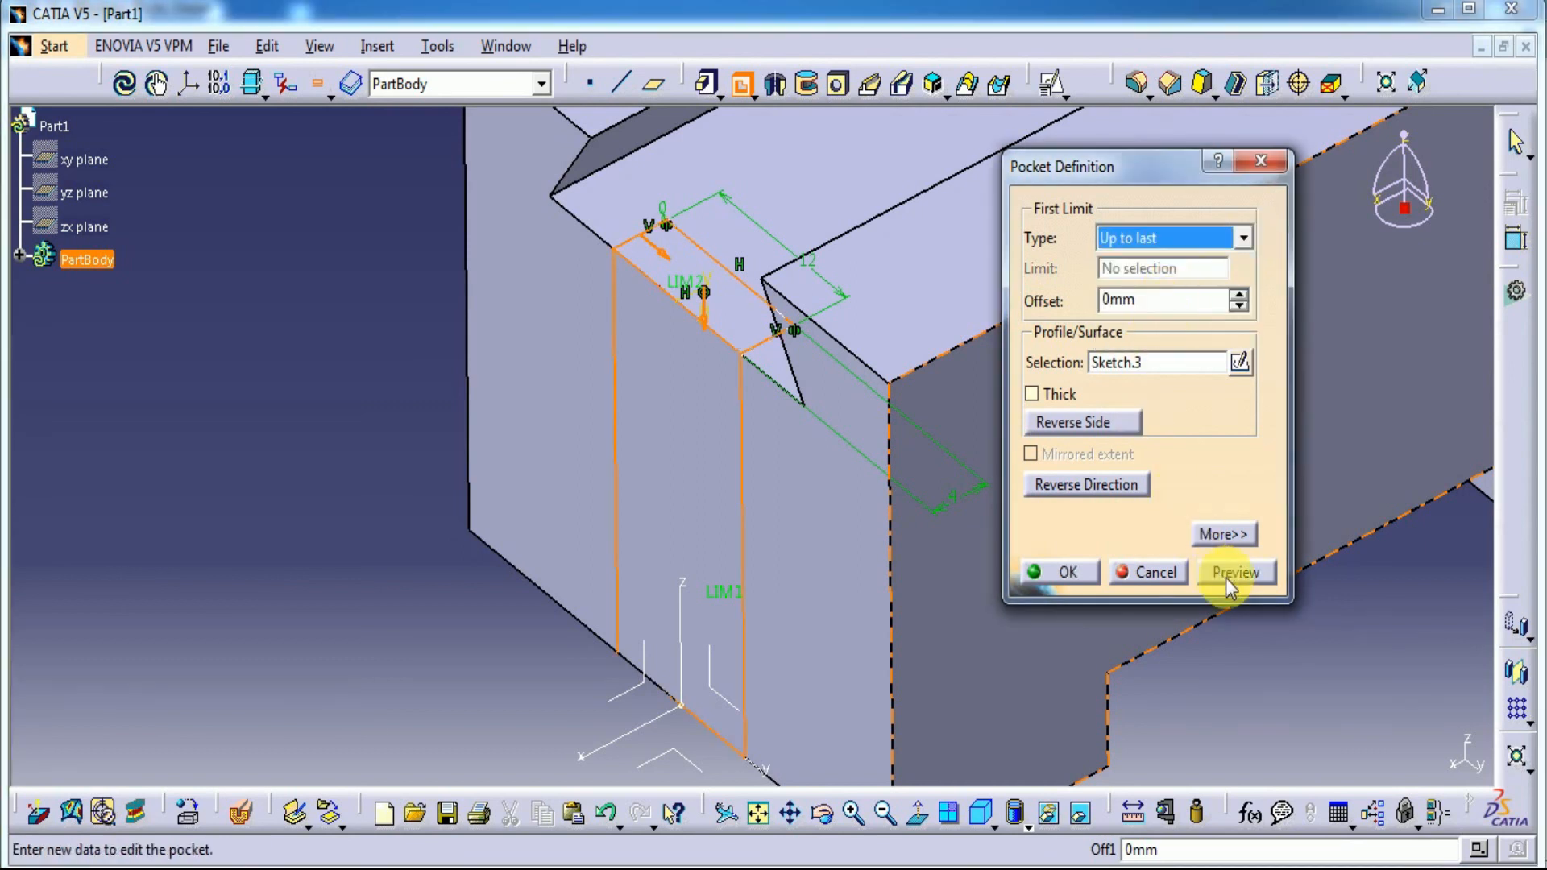
click(1233, 574)
click(1061, 573)
Step: Compare the finished block with the FIG. 20-55 drawing in Windows Photo Viewer, and return to CATIA
middle_drag(418, 619, 563, 556)
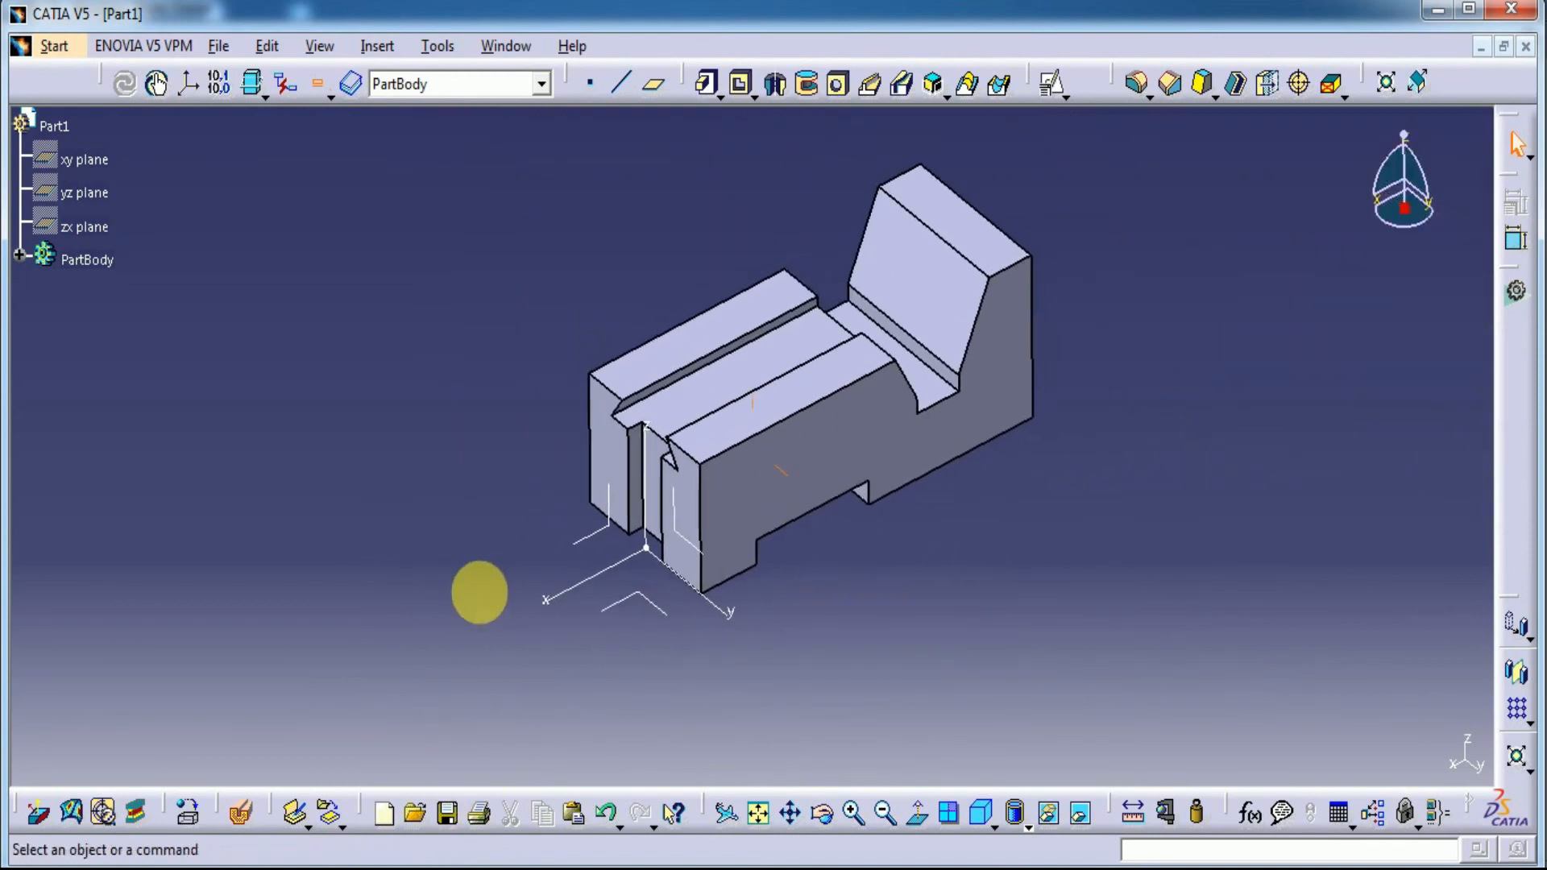
click(601, 867)
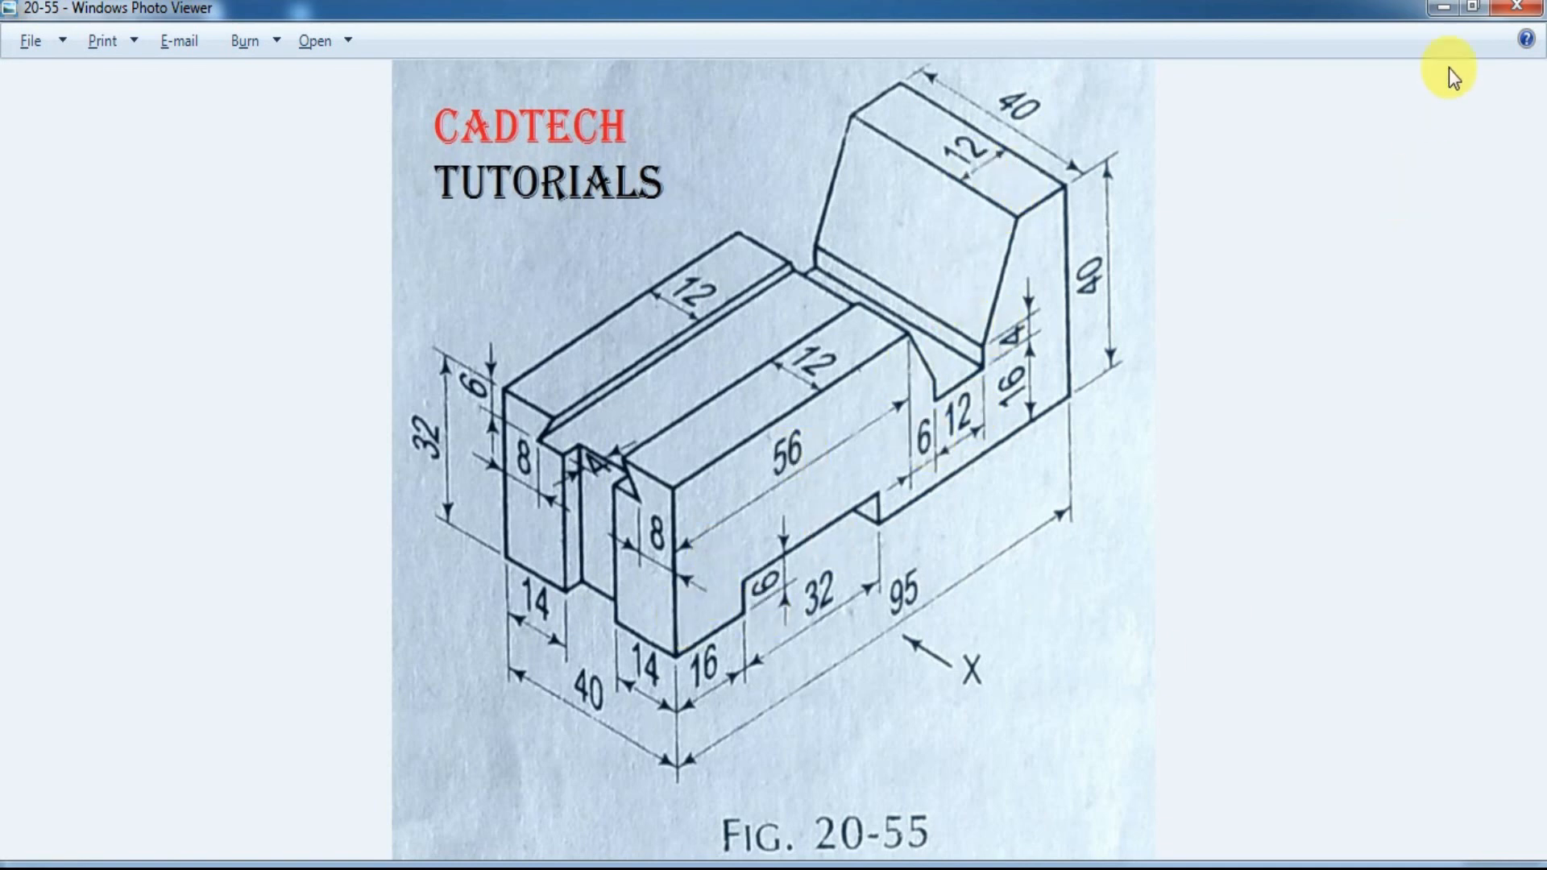
click(1448, 10)
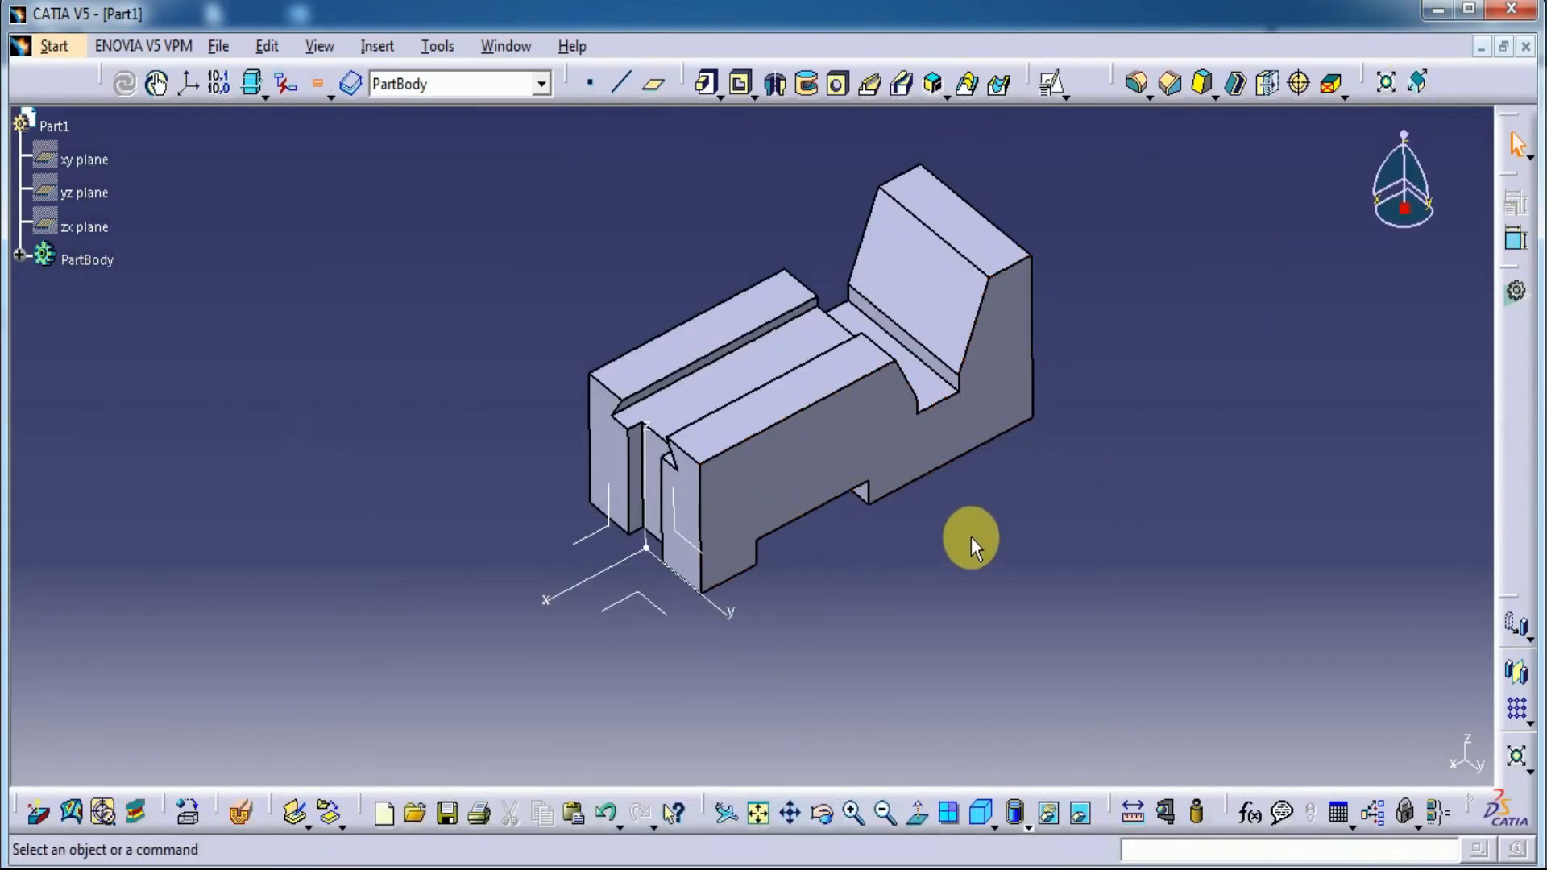